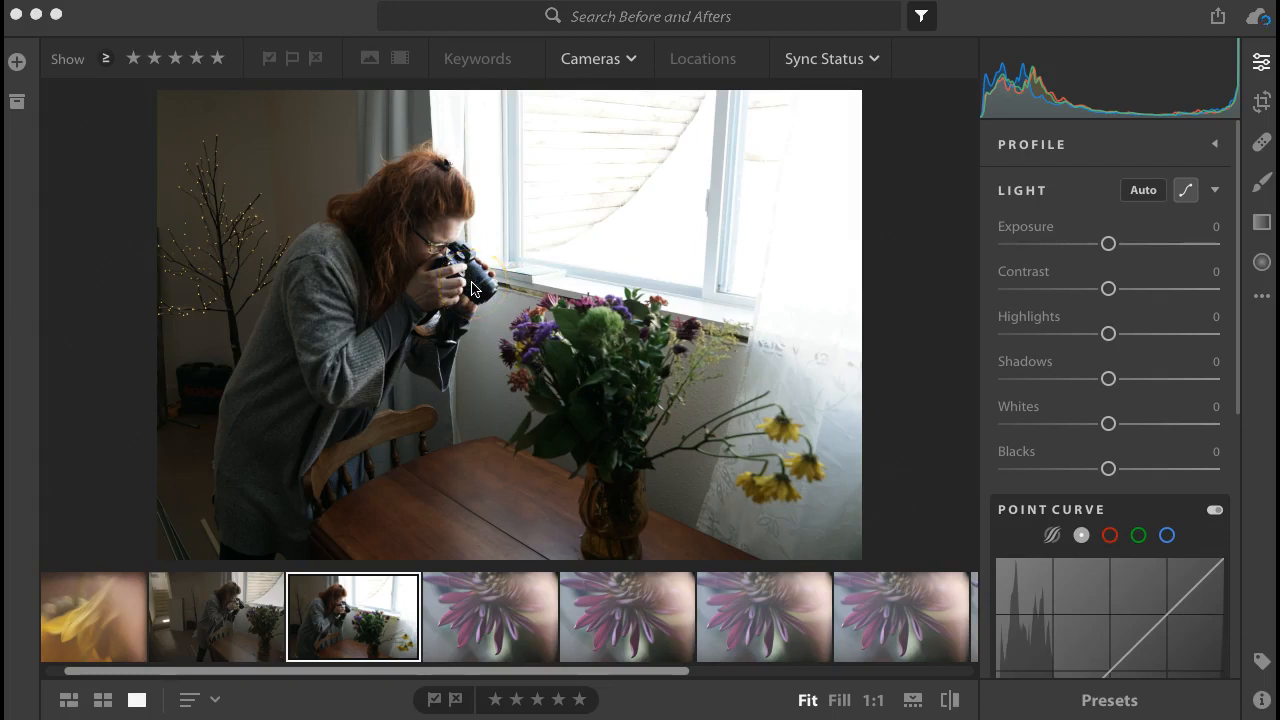
Look through the series of purple flower photos in turn, starting from the first one, up to the video clip
{"action": "left_click", "coordinate": [488, 630]}
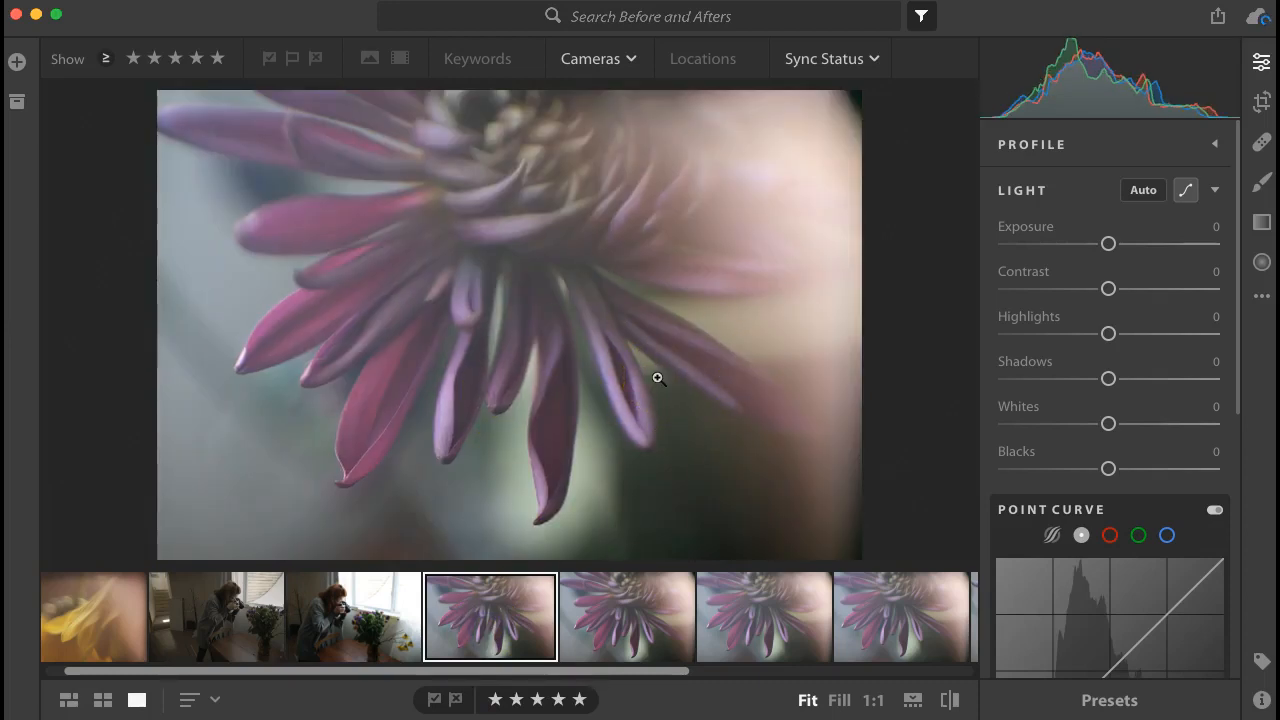
{"action": "left_click", "coordinate": [380, 457]}
{"action": "left_click", "coordinate": [380, 457]}
{"action": "key", "text": "Right"}
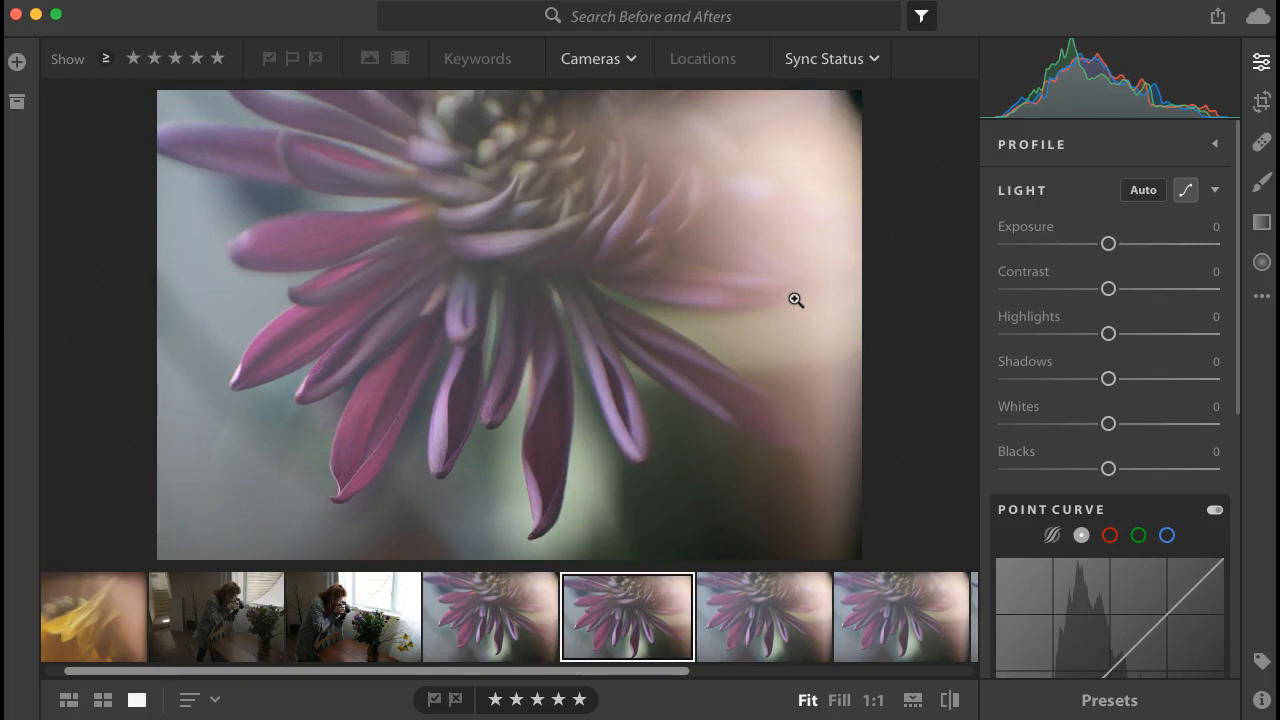
{"action": "key", "text": "Right"}
{"action": "key", "text": "Right"}
{"action": "key", "text": "Right"}
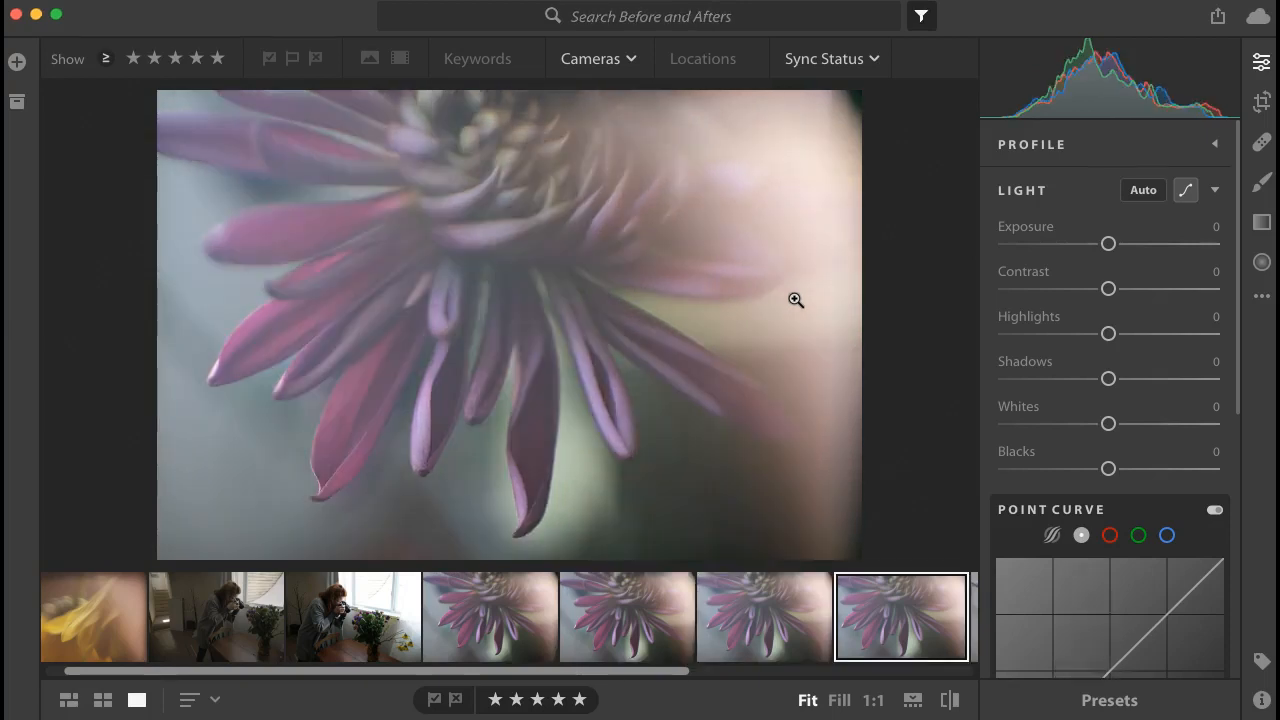
{"action": "key", "text": "Right"}
{"action": "key", "text": "Right"}
{"action": "key", "text": "Right"}
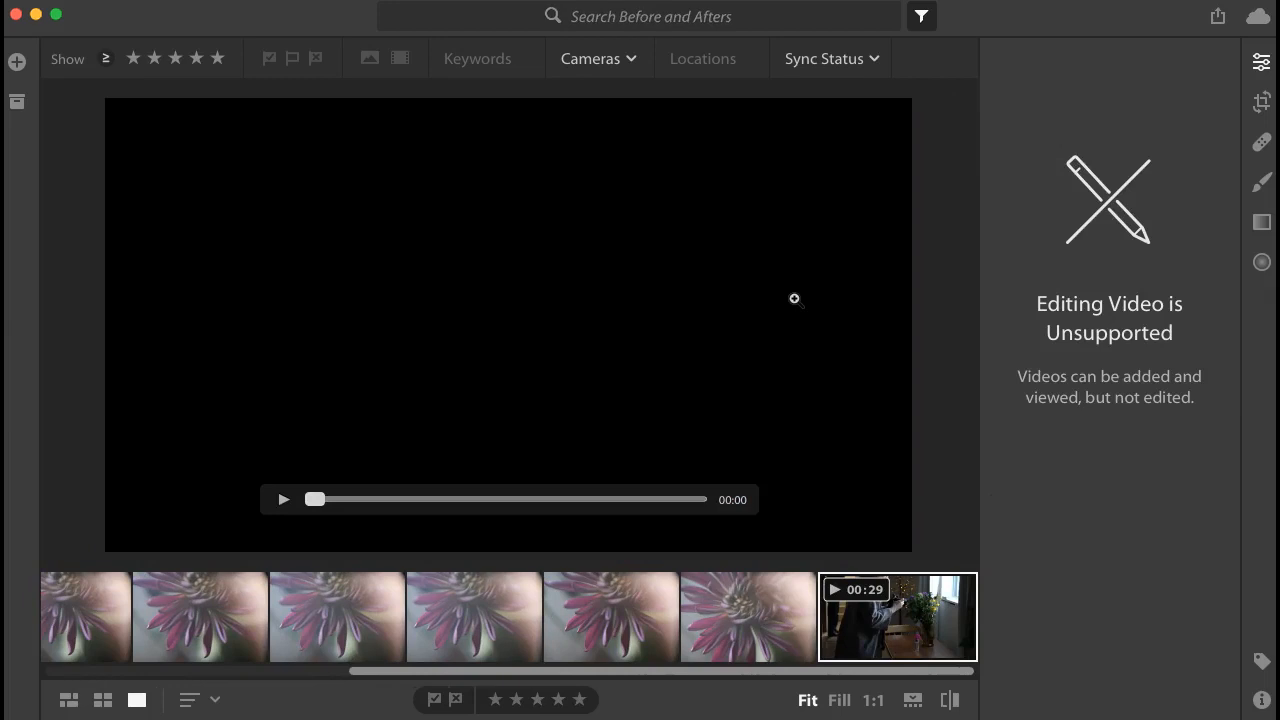
Go back through the flower photos from the last one to the first and open the second purple flower photo
{"action": "left_click", "coordinate": [725, 635]}
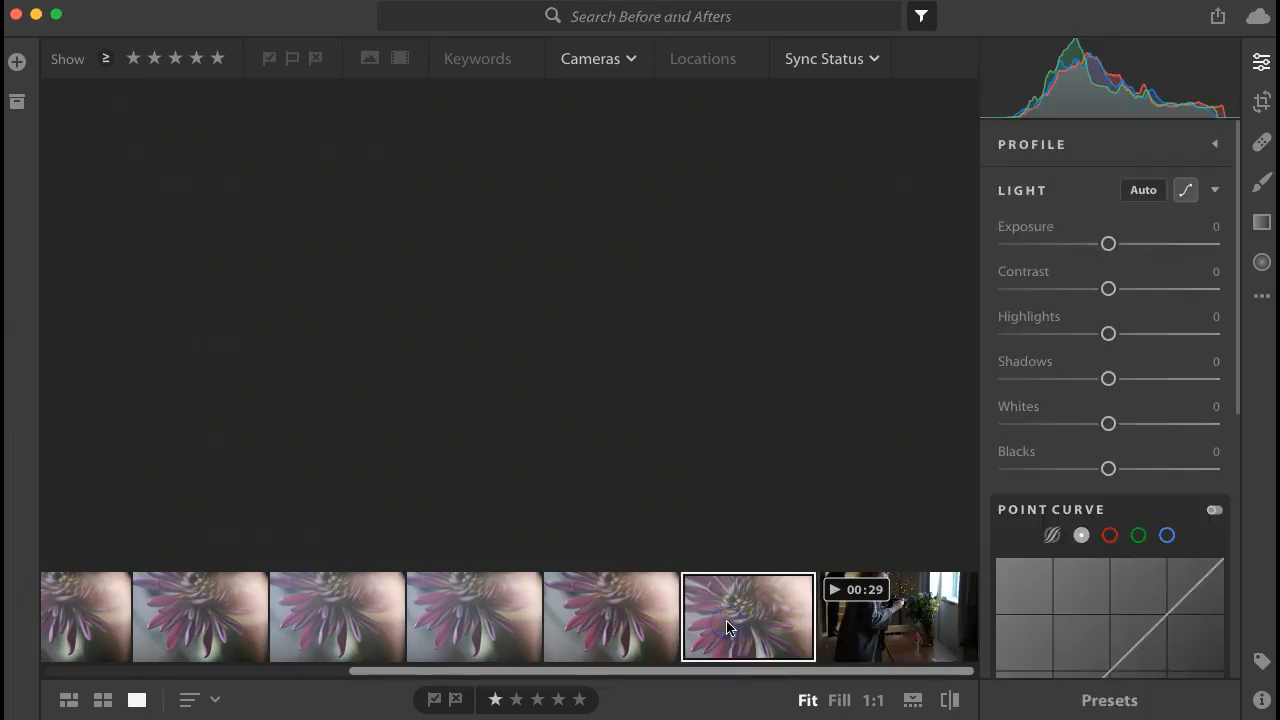
{"action": "left_click", "coordinate": [704, 627]}
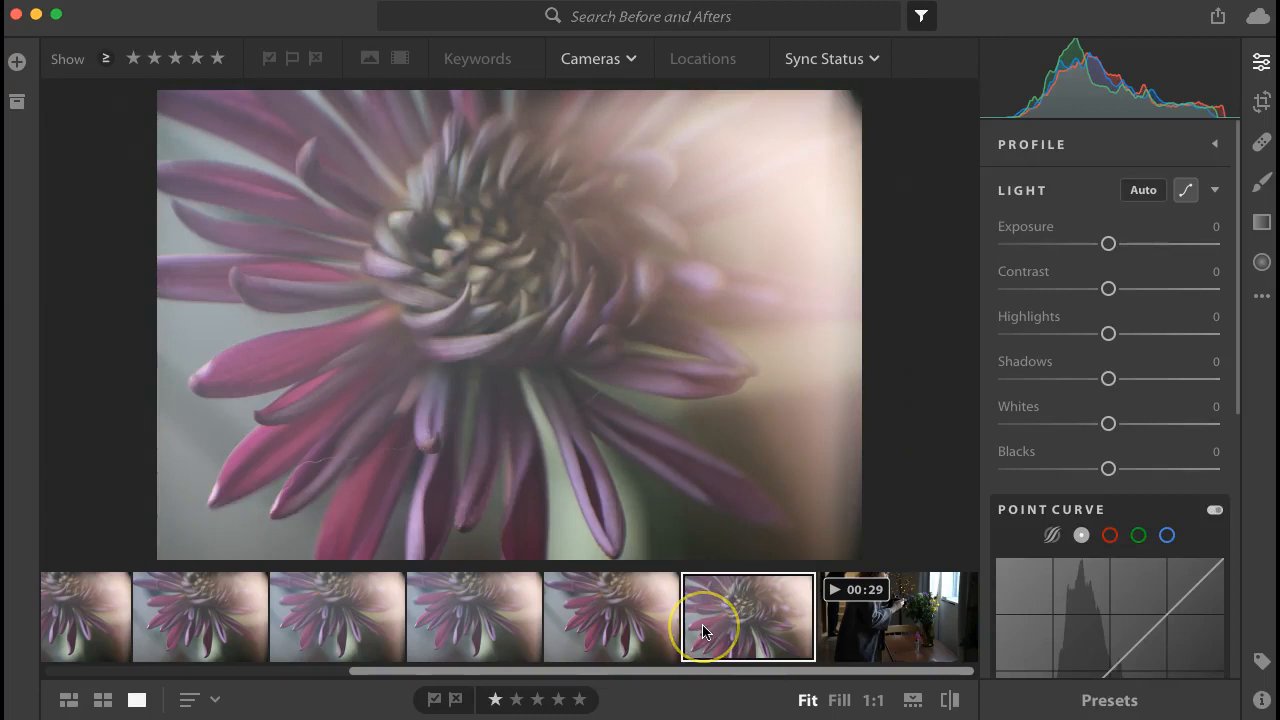
{"action": "key", "text": "Left"}
{"action": "key", "text": "Left"}
{"action": "key", "text": "Left"}
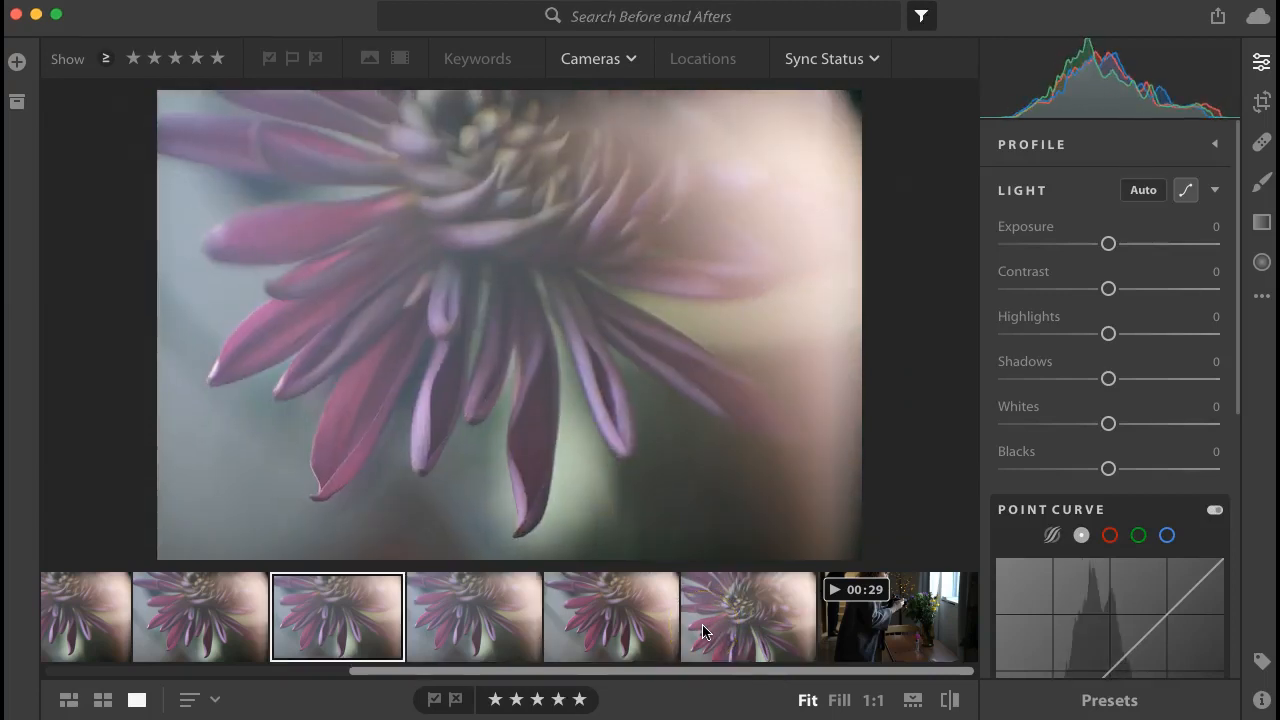
{"action": "key", "text": "Left"}
{"action": "key", "text": "Left"}
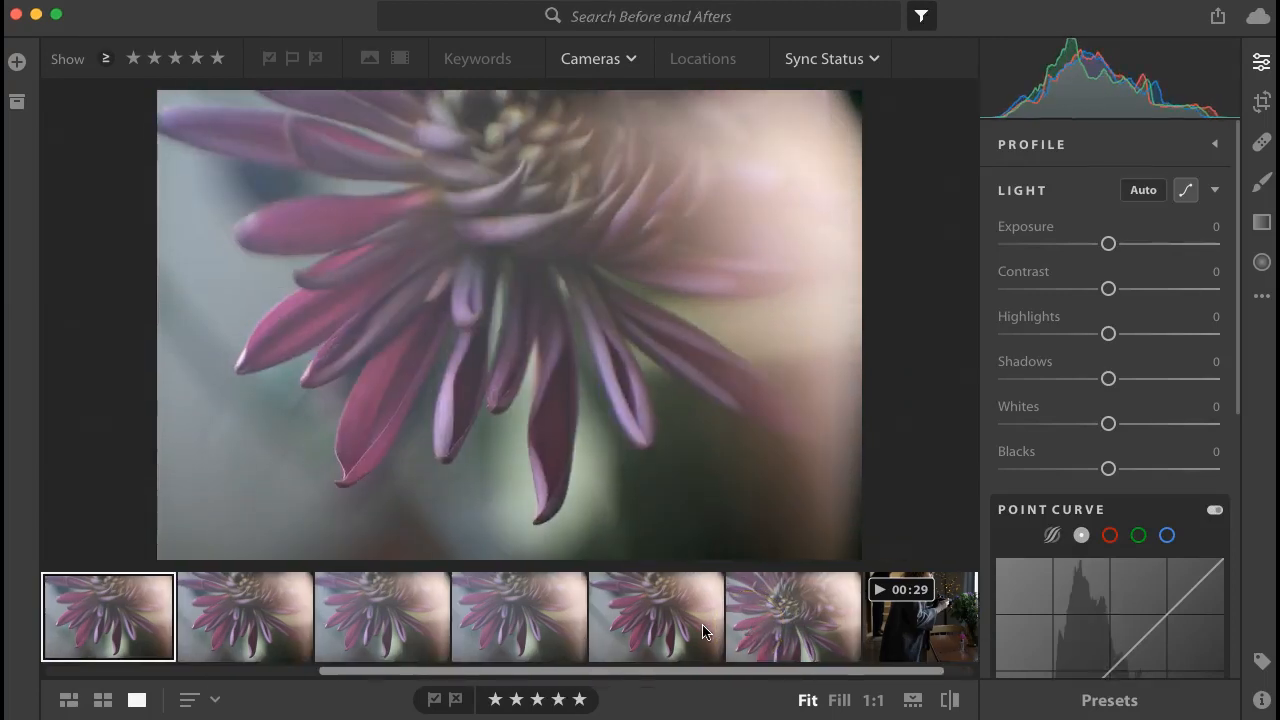
{"action": "key", "text": "Left"}
{"action": "key", "text": "Right"}
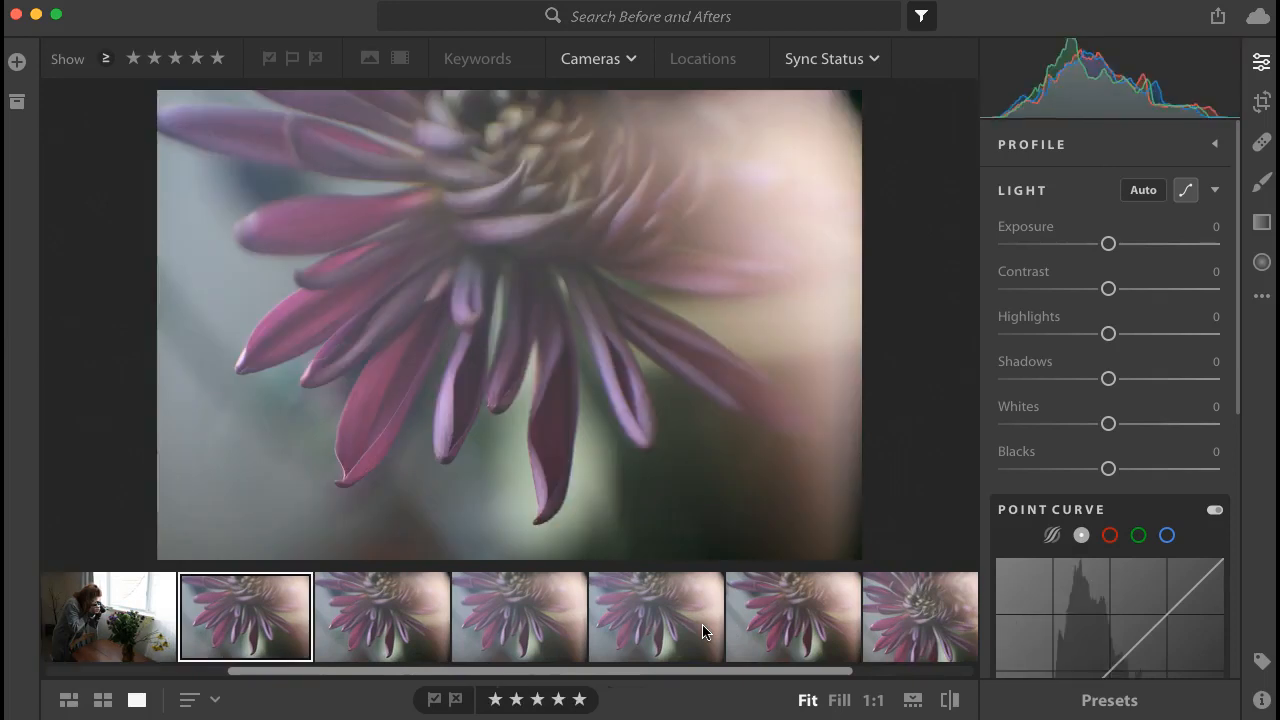
{"action": "key", "text": "Right"}
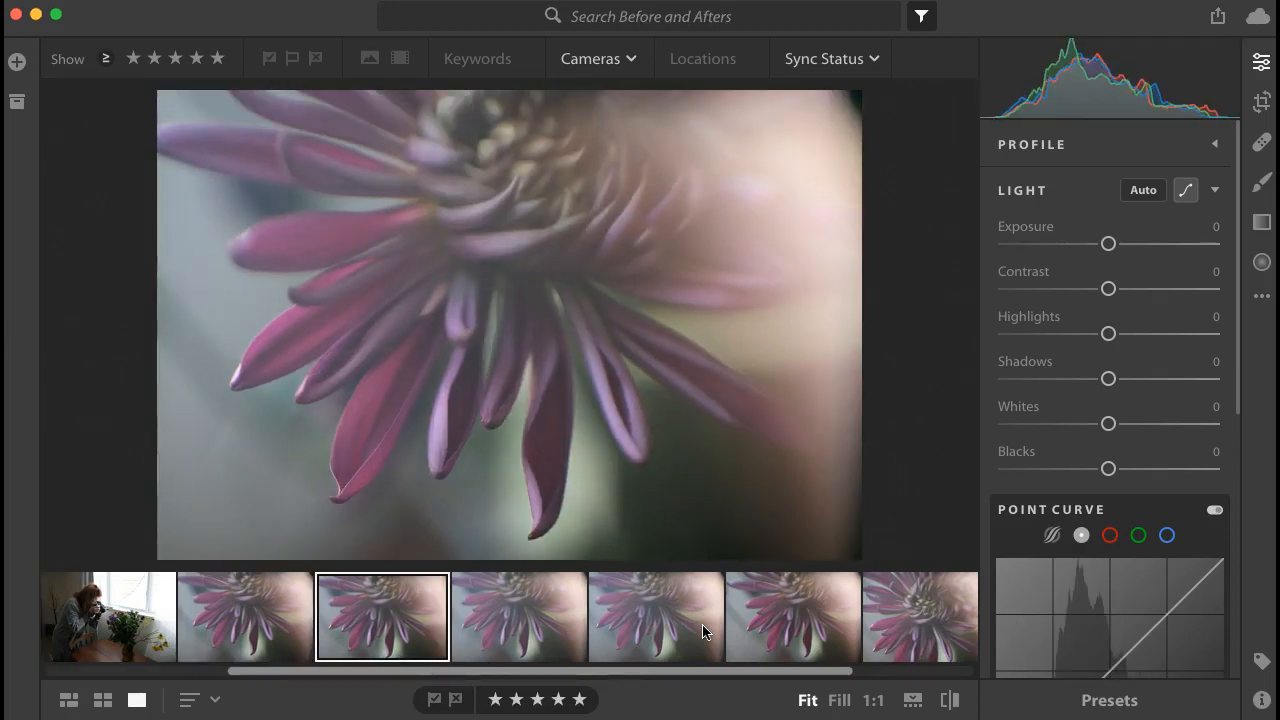
Examine the petals and the blurred background of the second purple flower photo at 1:1 for scratches and stray hairs
{"action": "left_click_drag", "start_coordinate": [356, 470], "coordinate": [383, 449]}
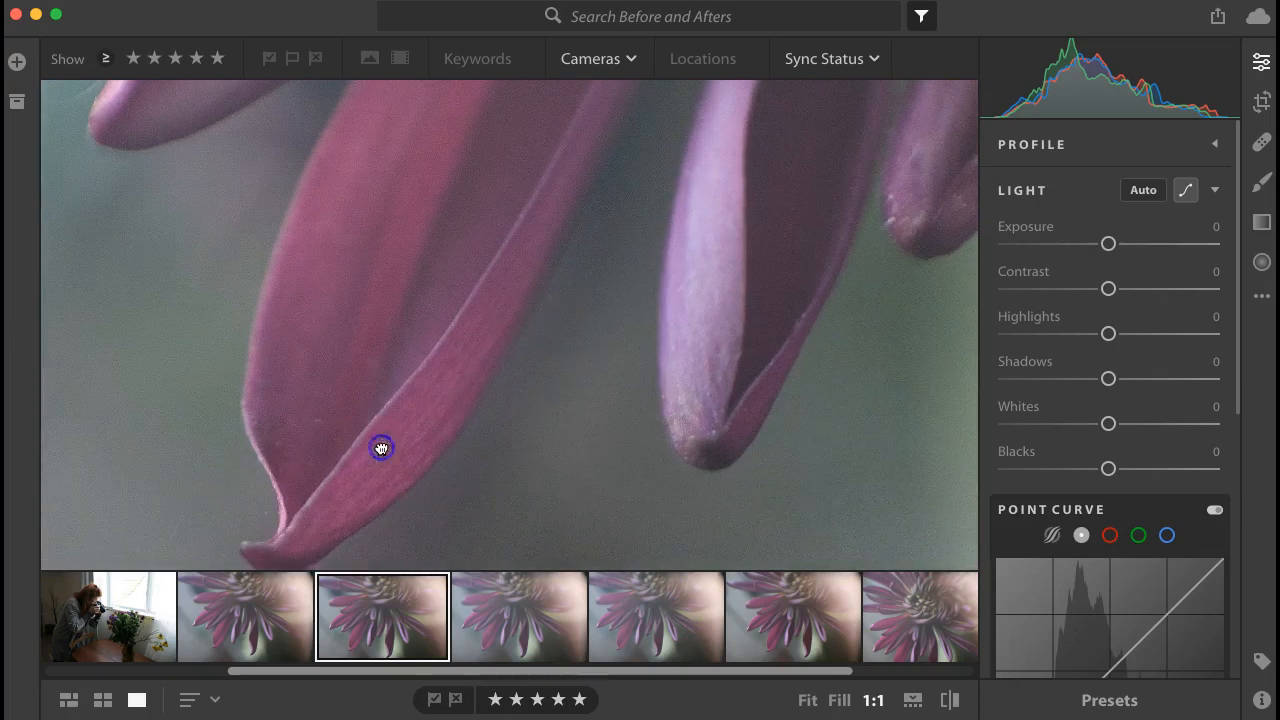
{"action": "left_click", "coordinate": [724, 343]}
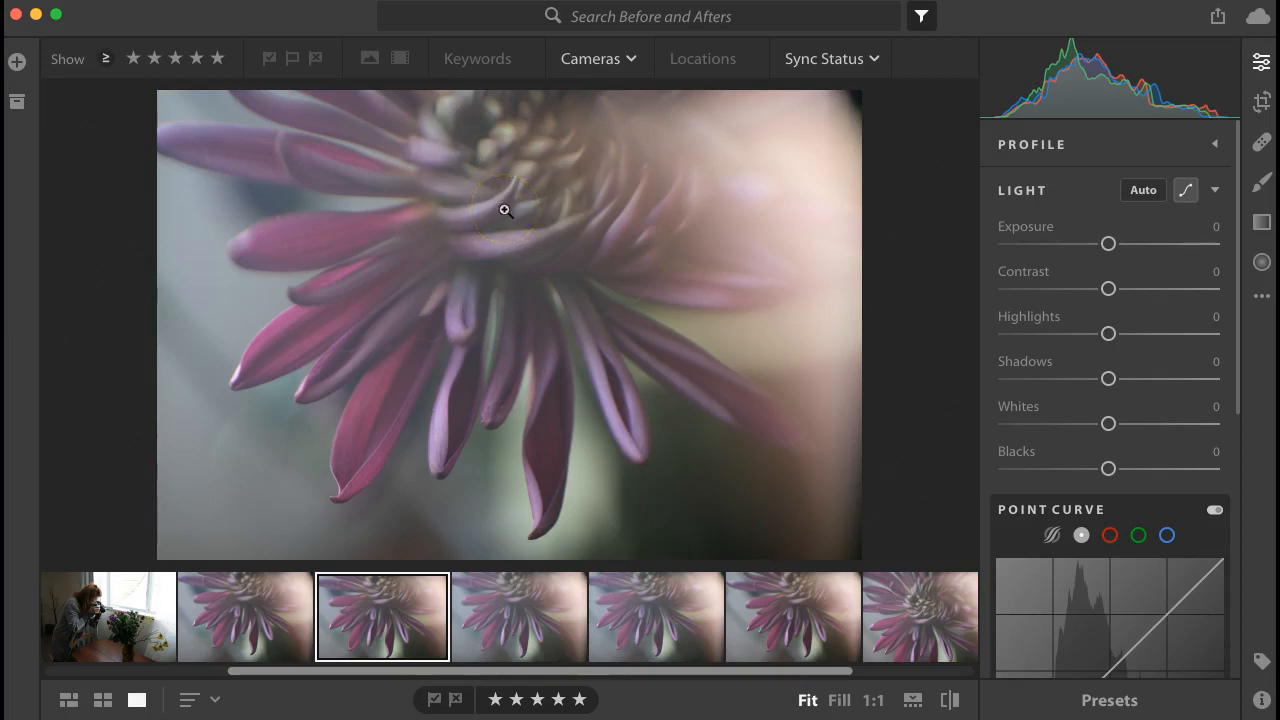
{"action": "left_click", "coordinate": [640, 314]}
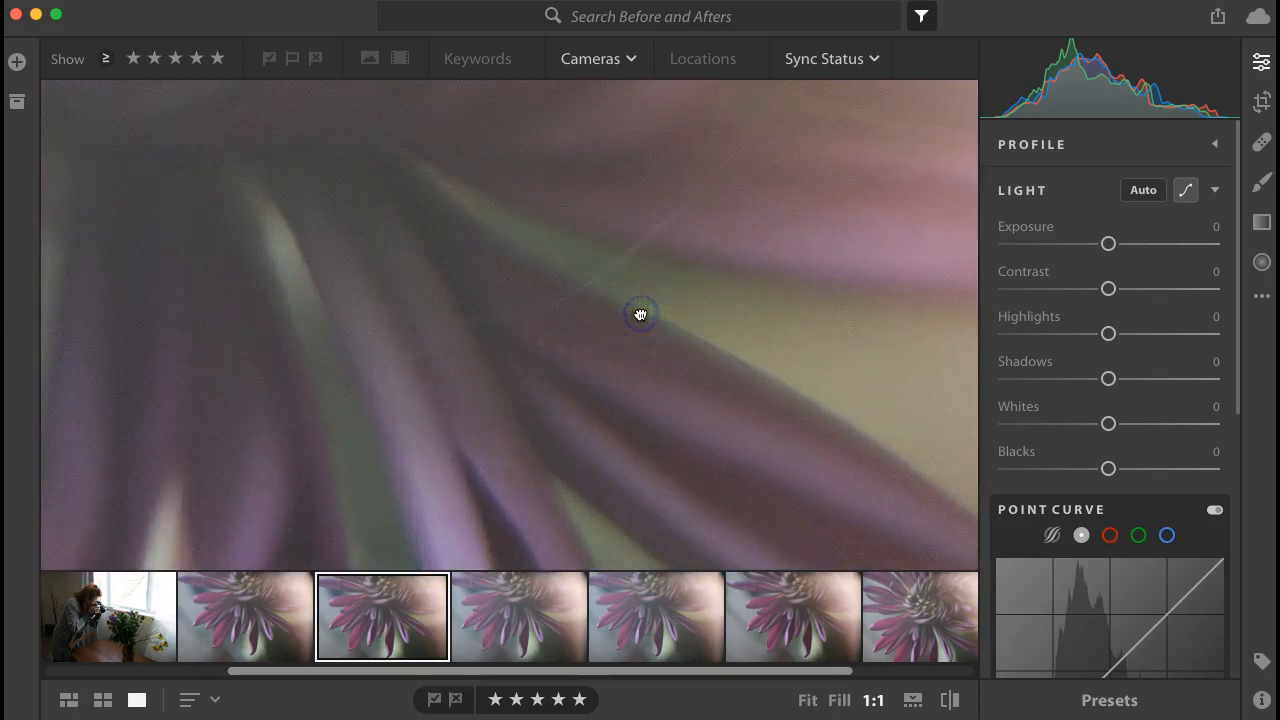
{"action": "left_click", "coordinate": [622, 305]}
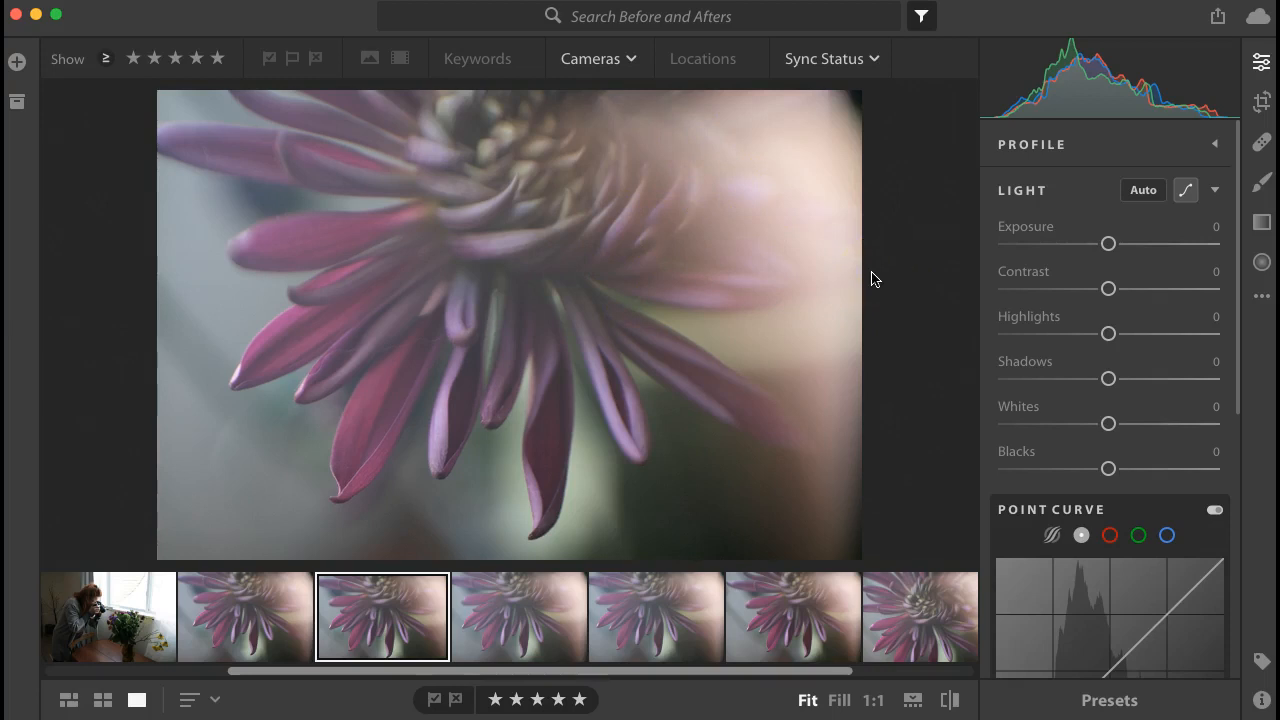
{"action": "left_click", "coordinate": [331, 364]}
{"action": "left_click_drag", "start_coordinate": [327, 362], "coordinate": [257, 403]}
{"action": "left_click_drag", "start_coordinate": [629, 373], "coordinate": [325, 427]}
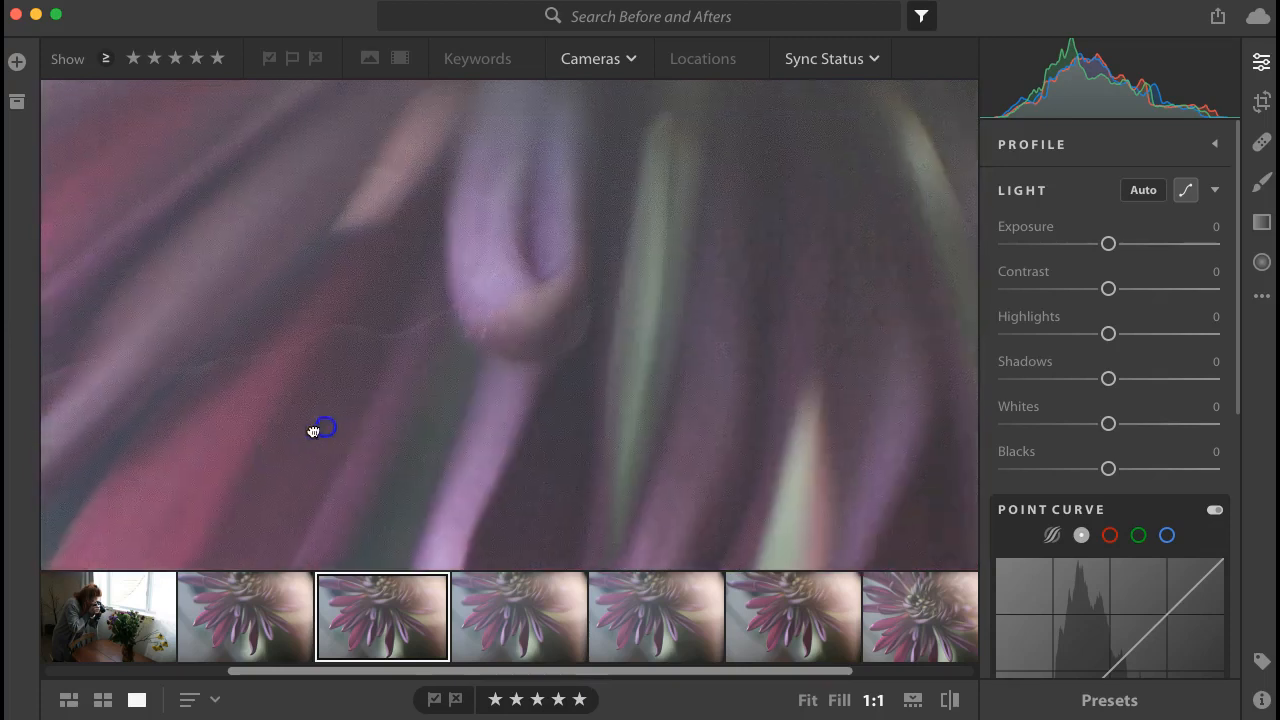
{"action": "left_click_drag", "start_coordinate": [469, 403], "coordinate": [223, 531]}
{"action": "left_click_drag", "start_coordinate": [535, 354], "coordinate": [312, 408]}
{"action": "left_click_drag", "start_coordinate": [594, 356], "coordinate": [600, 463]}
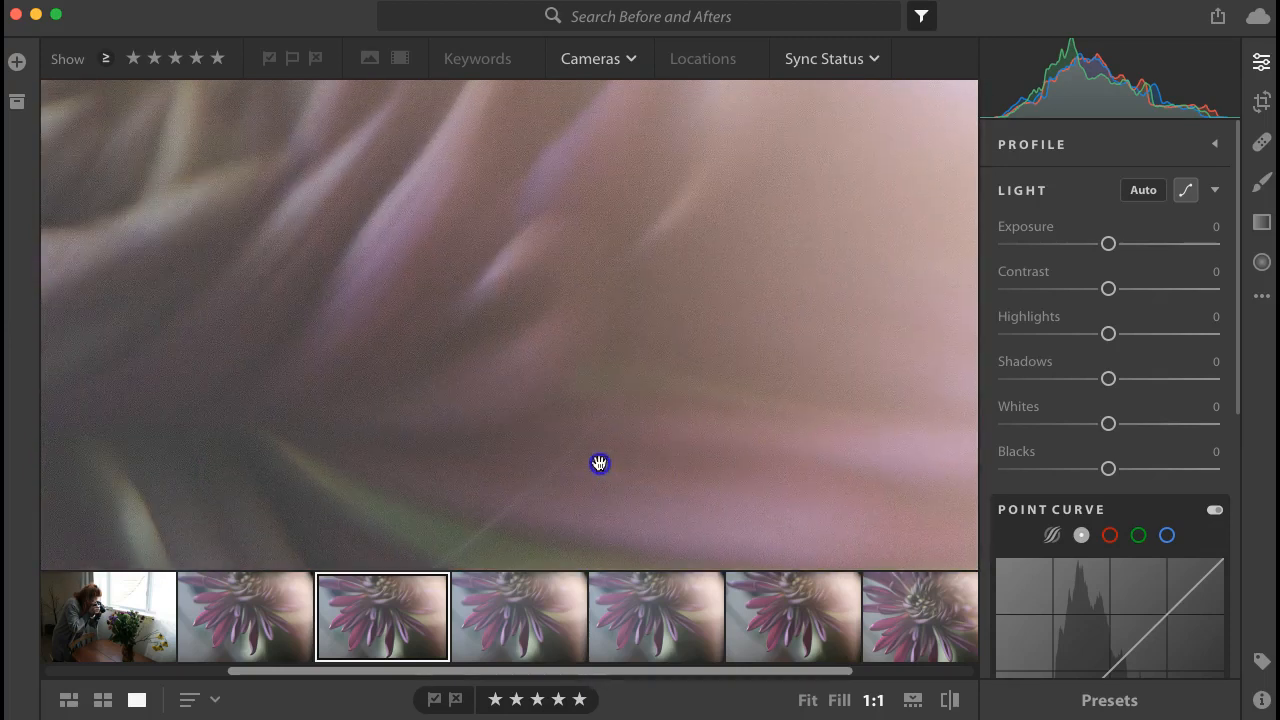
{"action": "left_click", "coordinate": [600, 463]}
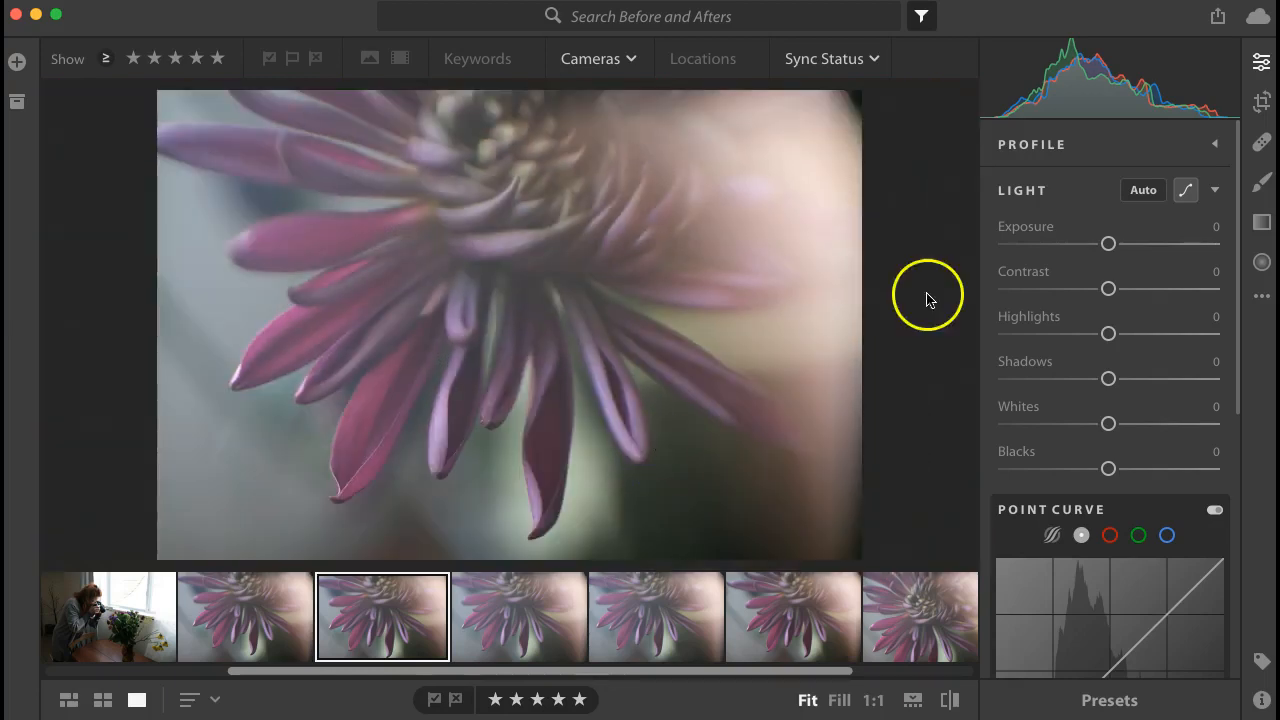
Crop the second purple flower photo slightly, trimming its upper and right edges to cut off the dark corner
{"action": "left_click", "coordinate": [1262, 101]}
{"action": "left_click_drag", "start_coordinate": [857, 93], "coordinate": [849, 100]}
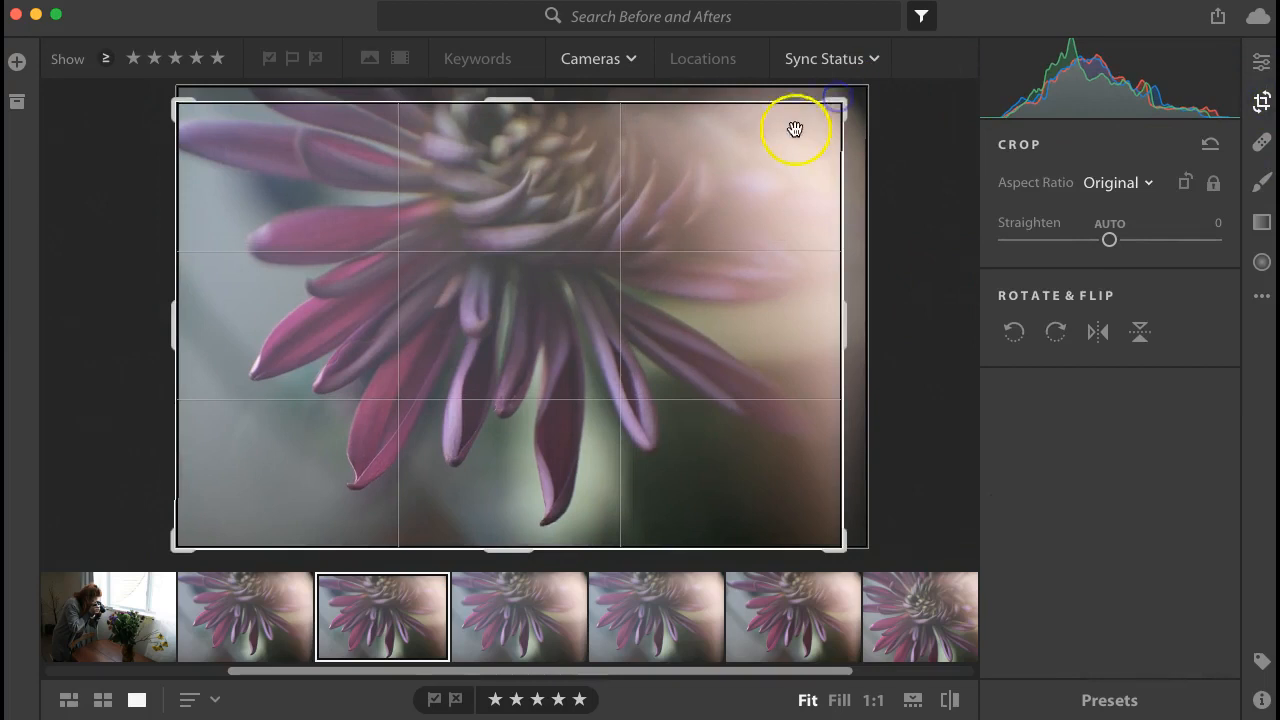
{"action": "key", "text": "e"}
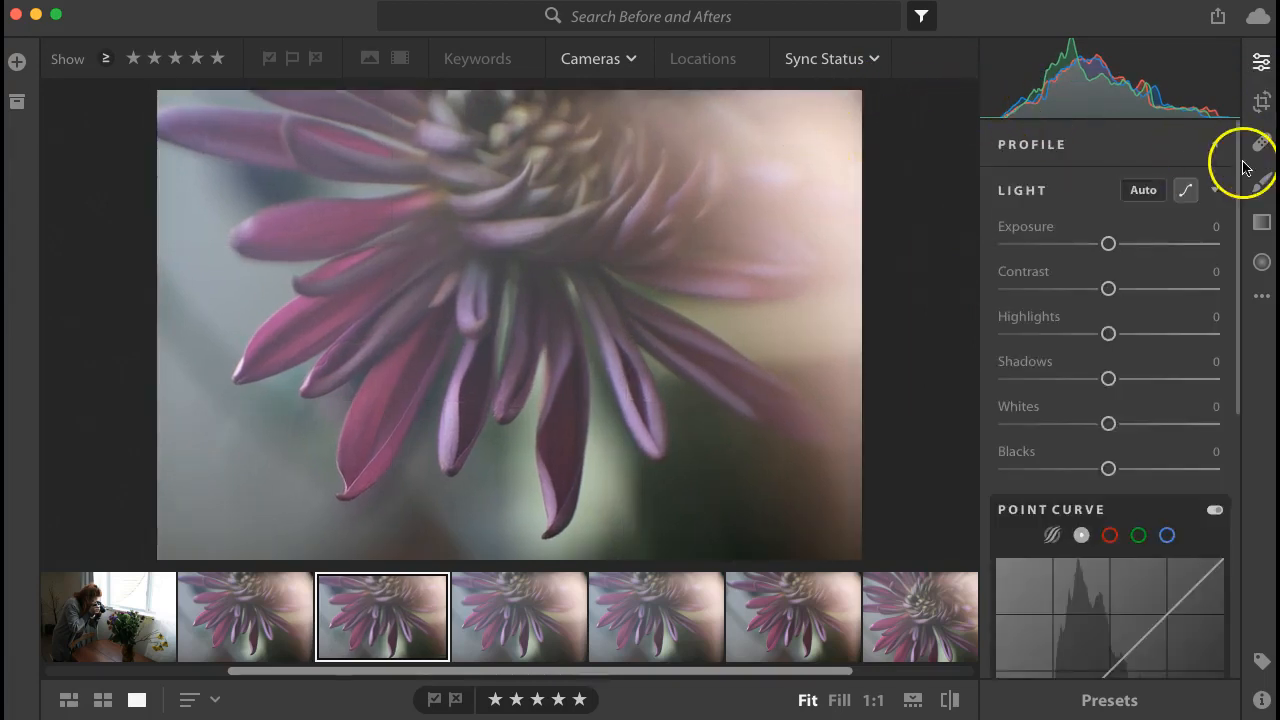
{"action": "left_click", "coordinate": [1262, 101]}
{"action": "left_click_drag", "start_coordinate": [846, 107], "coordinate": [842, 102]}
{"action": "key", "text": "e"}
{"action": "left_click", "coordinate": [787, 469]}
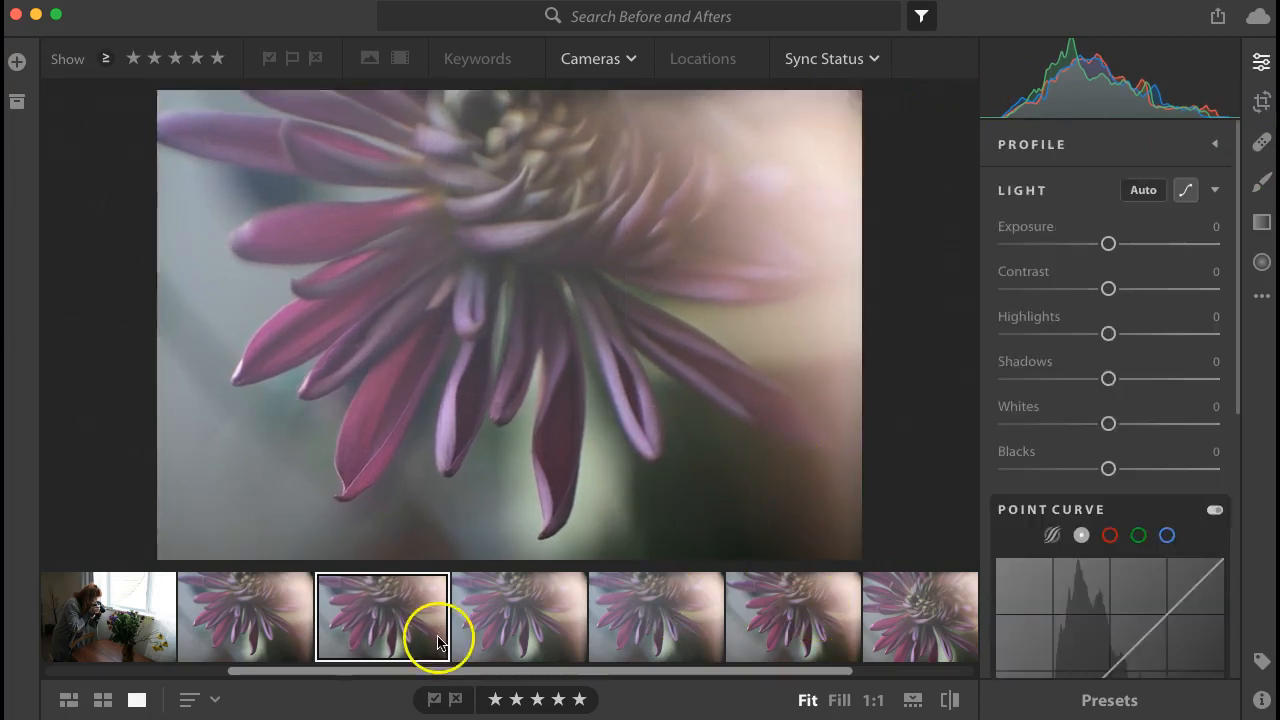
Inspect the lower petals of the fourth purple flower photo at 1:1
{"action": "scroll", "coordinate": [762, 627], "scroll_direction": "right", "scroll_amount": 2}
{"action": "scroll", "coordinate": [761, 622], "scroll_direction": "left", "scroll_amount": 1}
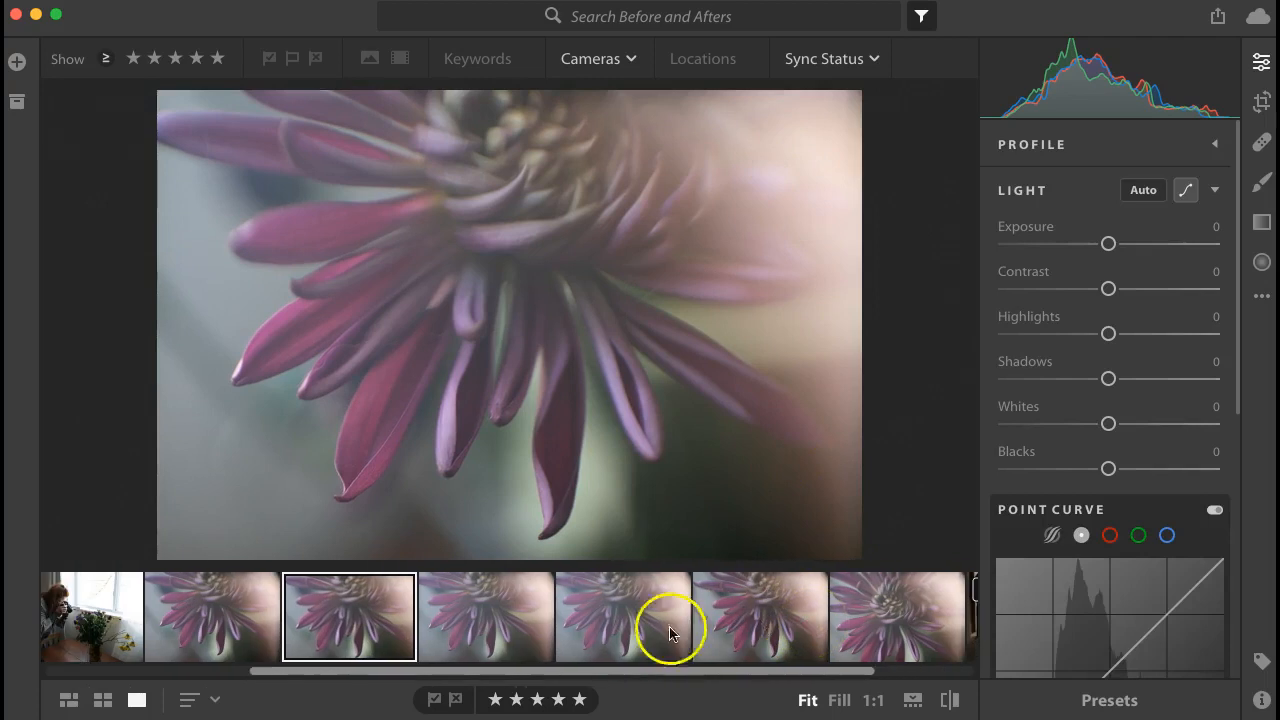
{"action": "left_click", "coordinate": [614, 629]}
{"action": "left_click", "coordinate": [356, 338]}
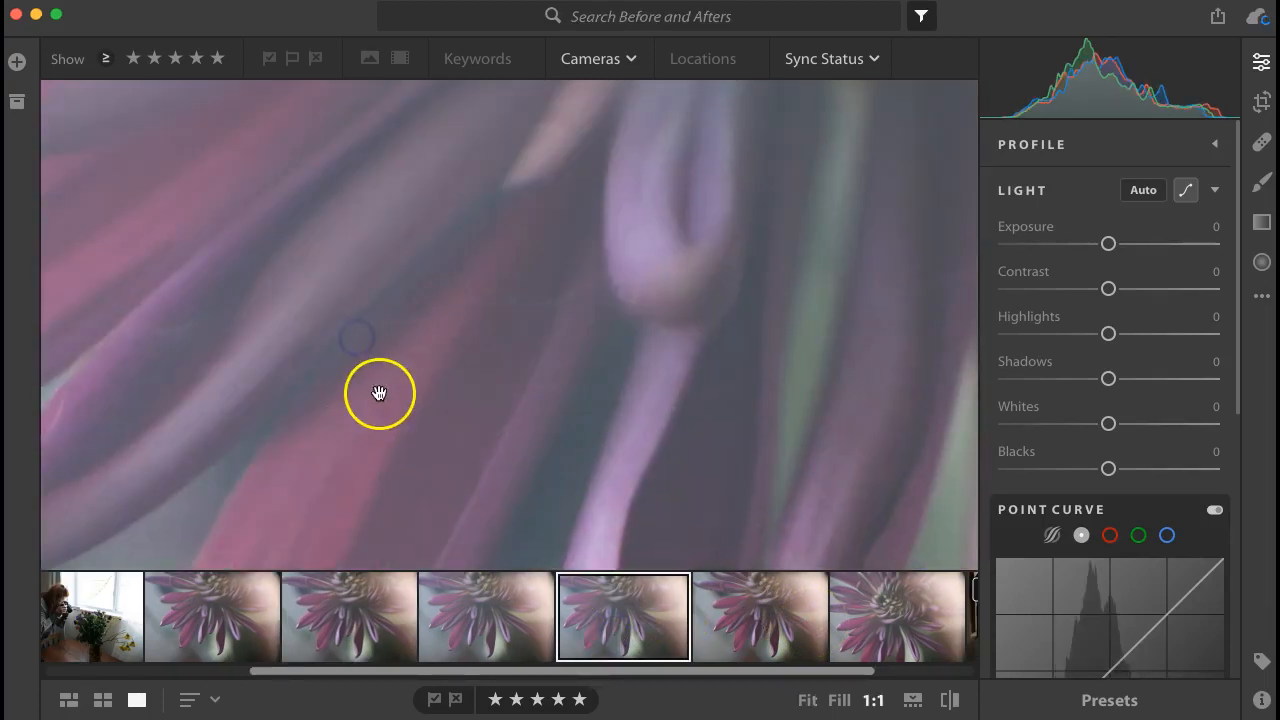
{"action": "left_click", "coordinate": [380, 394]}
In the first purple flower photo, heal the stray hair across the middle petal near its tip with the Healing Brush at size 26
{"action": "scroll", "coordinate": [360, 640], "scroll_direction": "left", "scroll_amount": 3}
{"action": "left_click", "coordinate": [294, 614]}
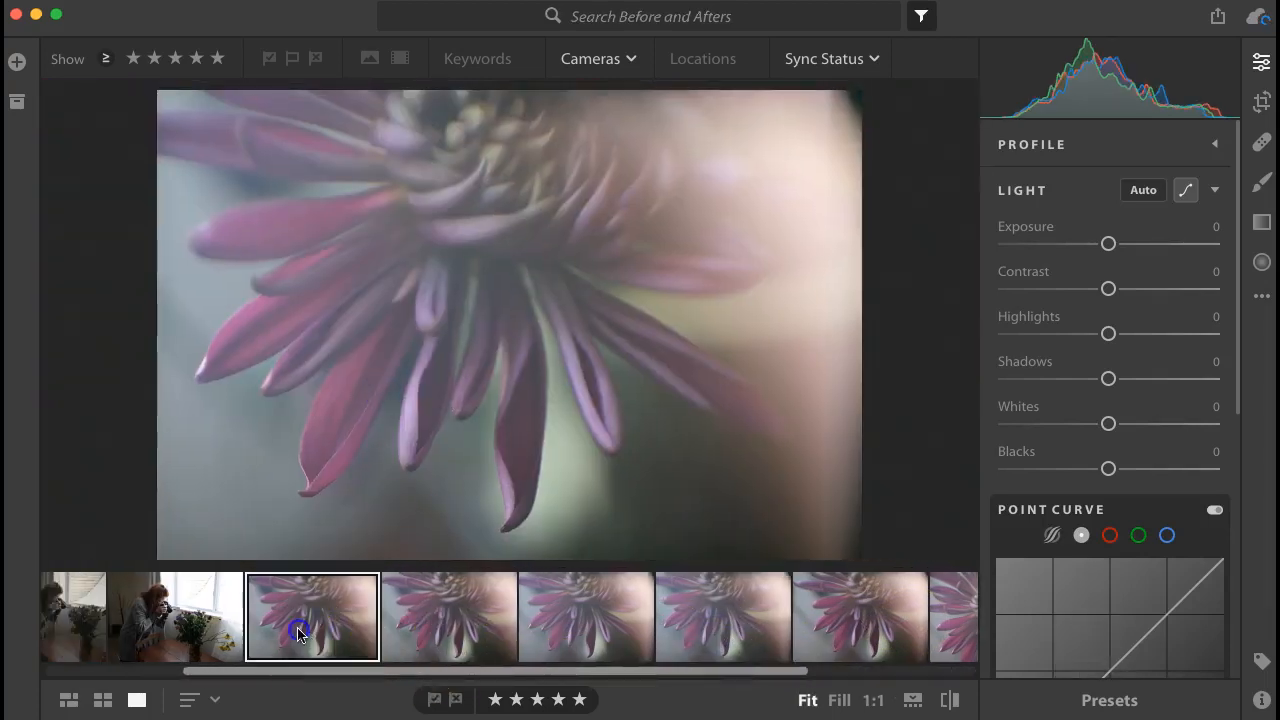
{"action": "left_click", "coordinate": [323, 360]}
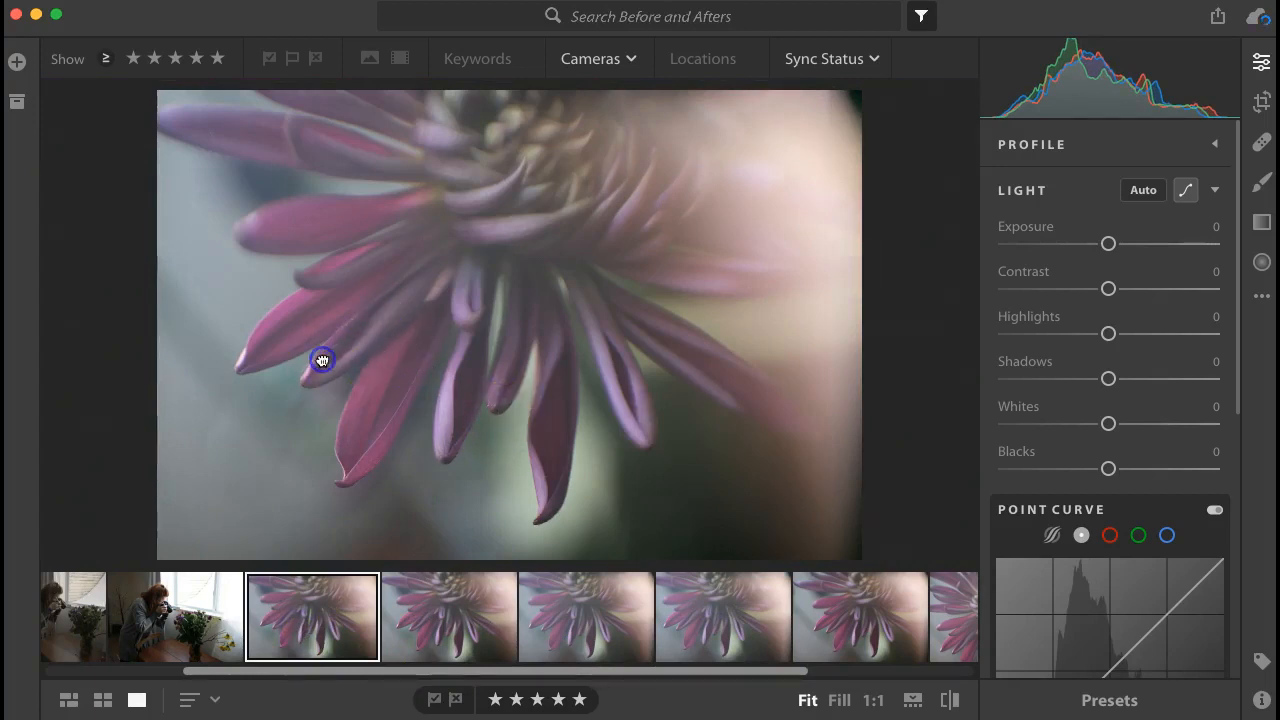
{"action": "left_click_drag", "start_coordinate": [322, 360], "coordinate": [446, 380]}
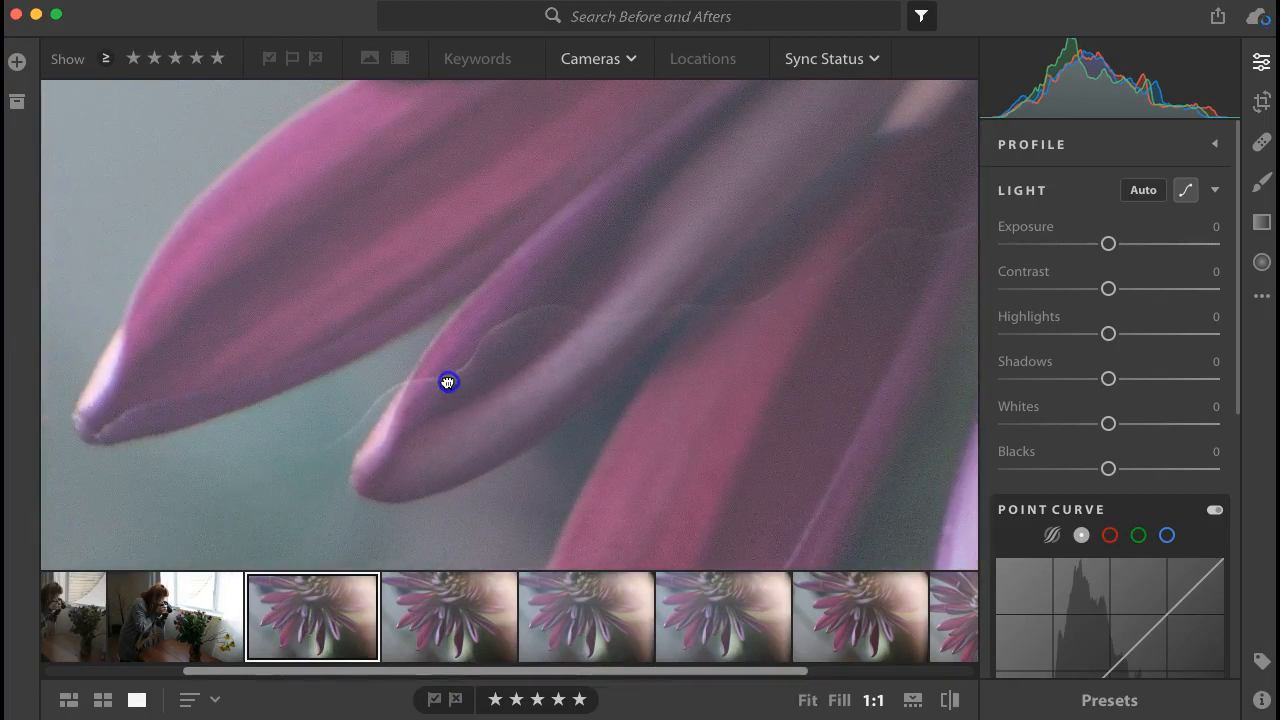
{"action": "left_click_drag", "start_coordinate": [550, 381], "coordinate": [597, 377]}
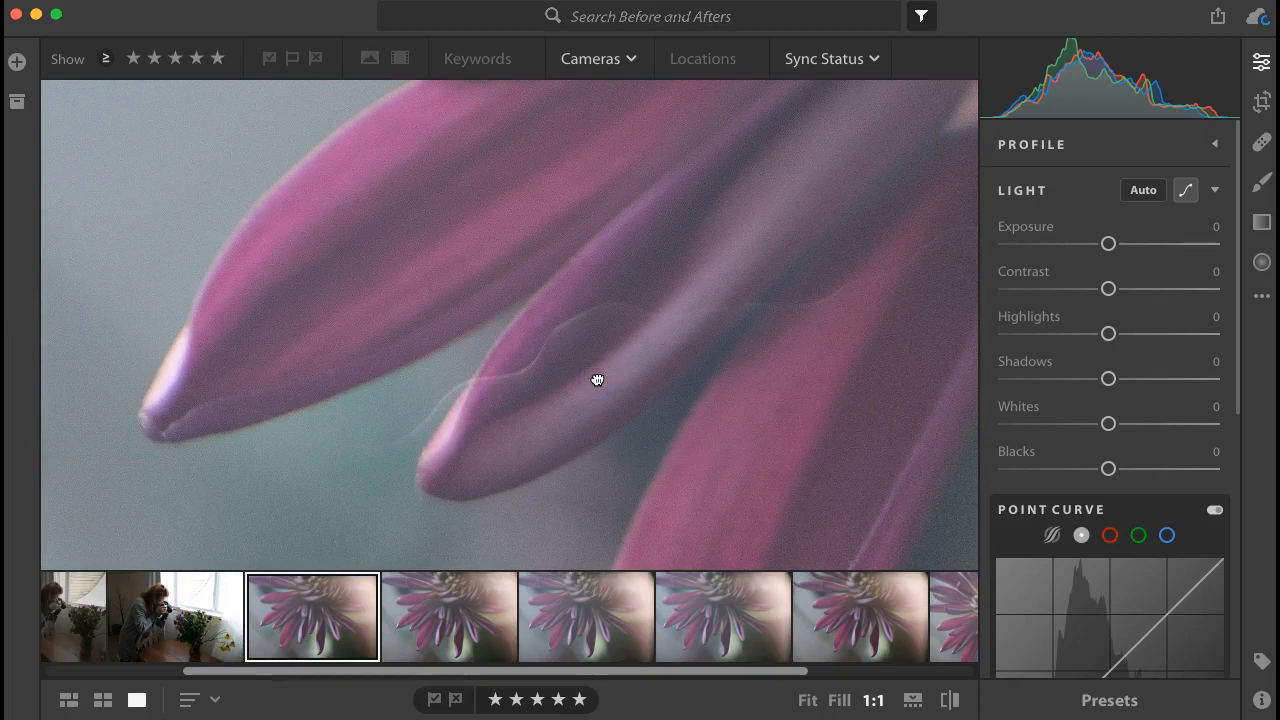
{"action": "left_click", "coordinate": [1262, 142]}
{"action": "left_click_drag", "start_coordinate": [1025, 225], "coordinate": [1014, 228]}
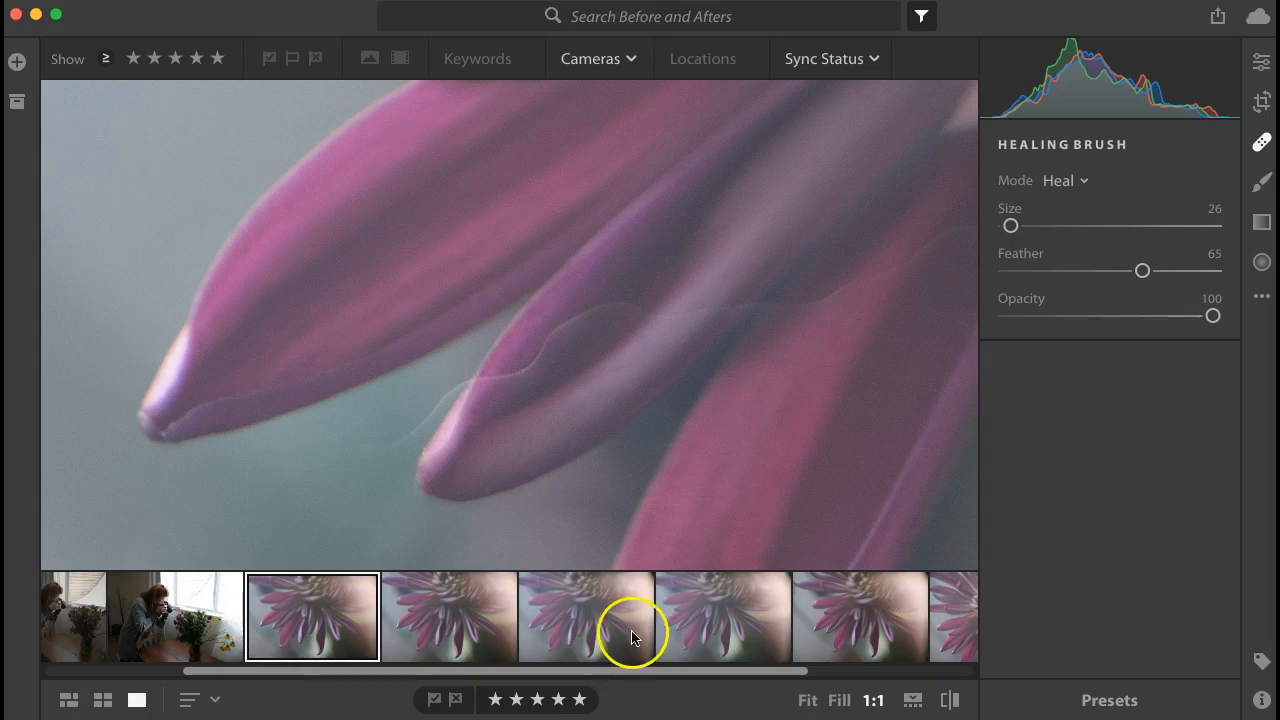
{"action": "left_click", "coordinate": [501, 376]}
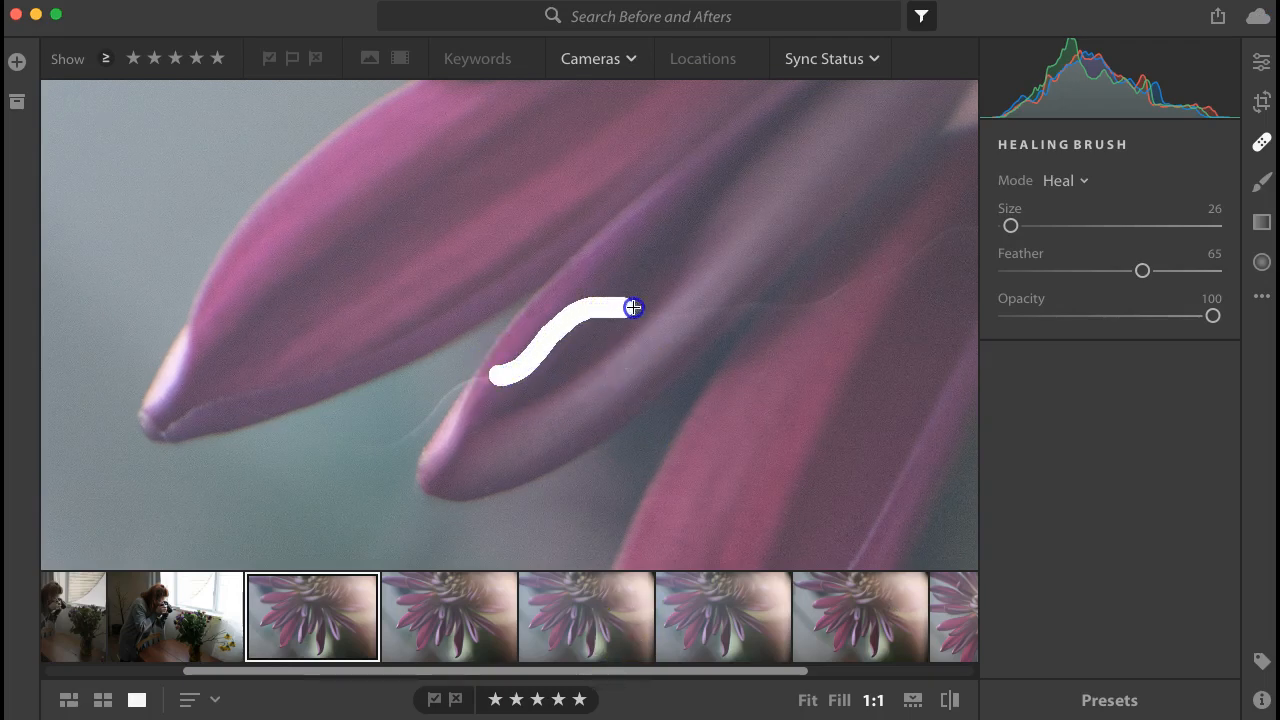
{"action": "left_click_drag", "start_coordinate": [653, 309], "coordinate": [653, 309]}
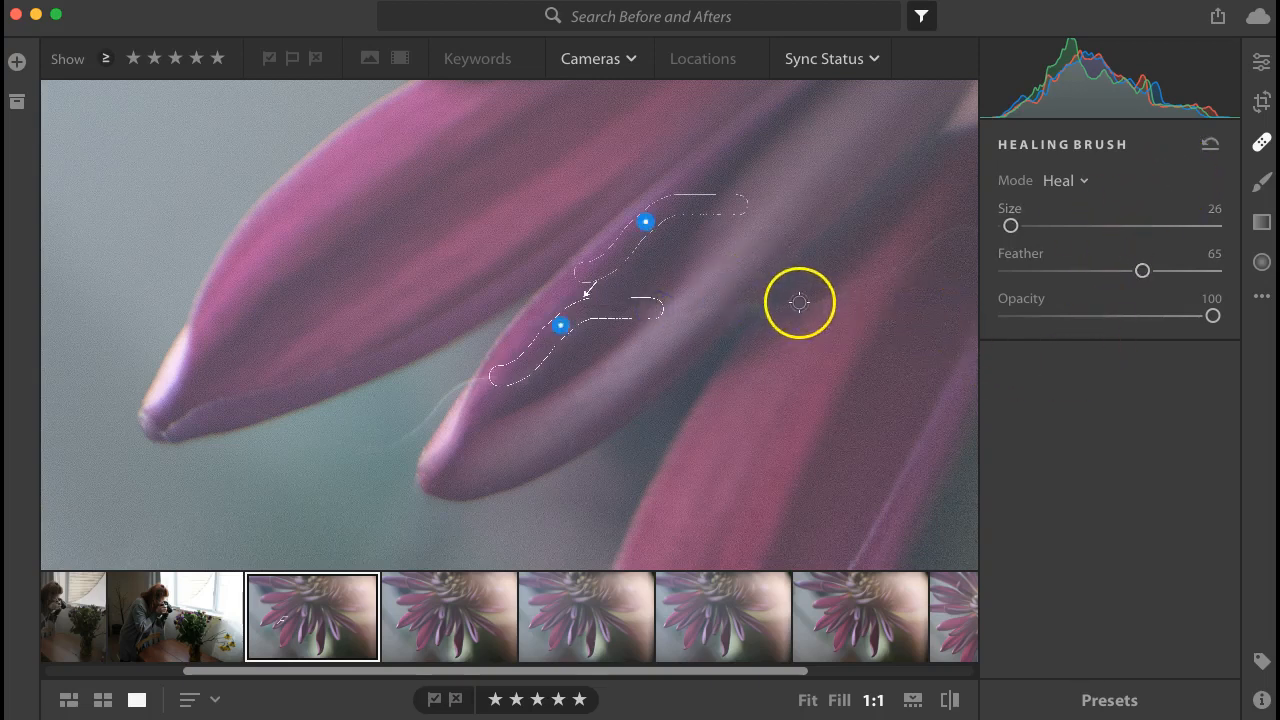
Heal the rest of the hair line across the neighbouring red petal and over the middle petal's light ridge
{"action": "left_click_drag", "start_coordinate": [800, 300], "coordinate": [872, 281]}
{"action": "left_click_drag", "start_coordinate": [933, 248], "coordinate": [931, 249]}
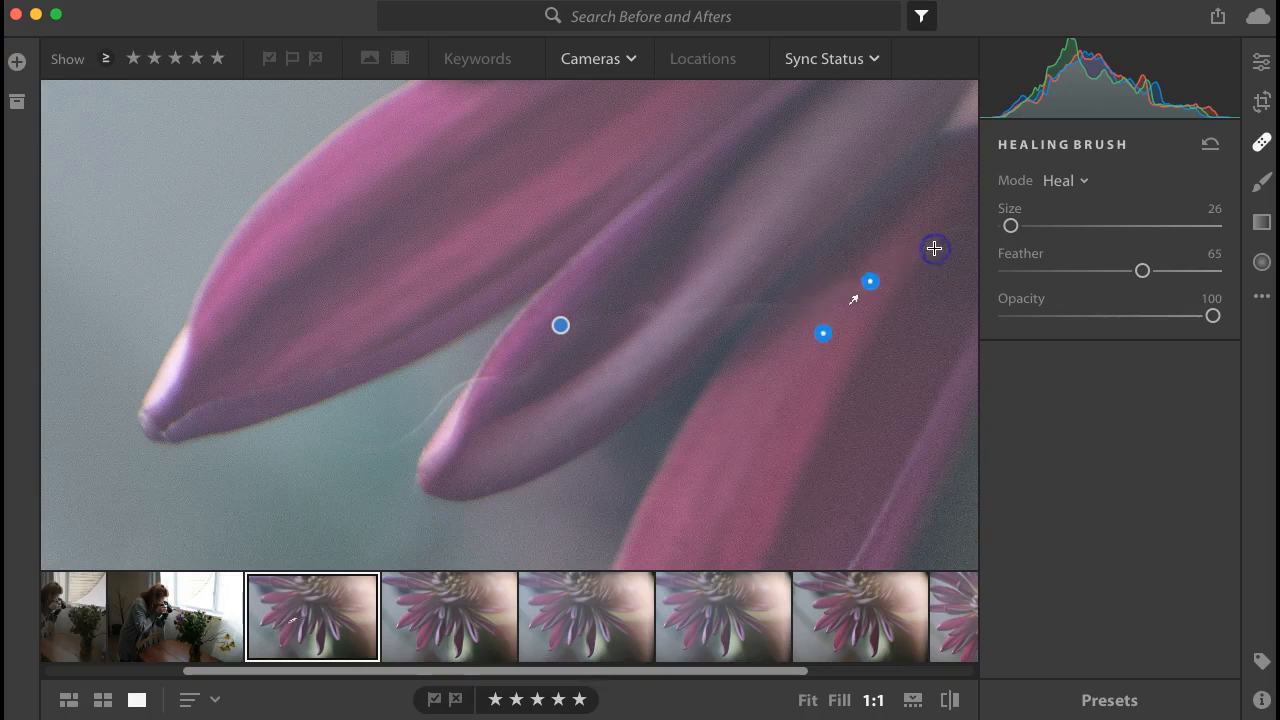
{"action": "left_click_drag", "start_coordinate": [728, 308], "coordinate": [634, 309]}
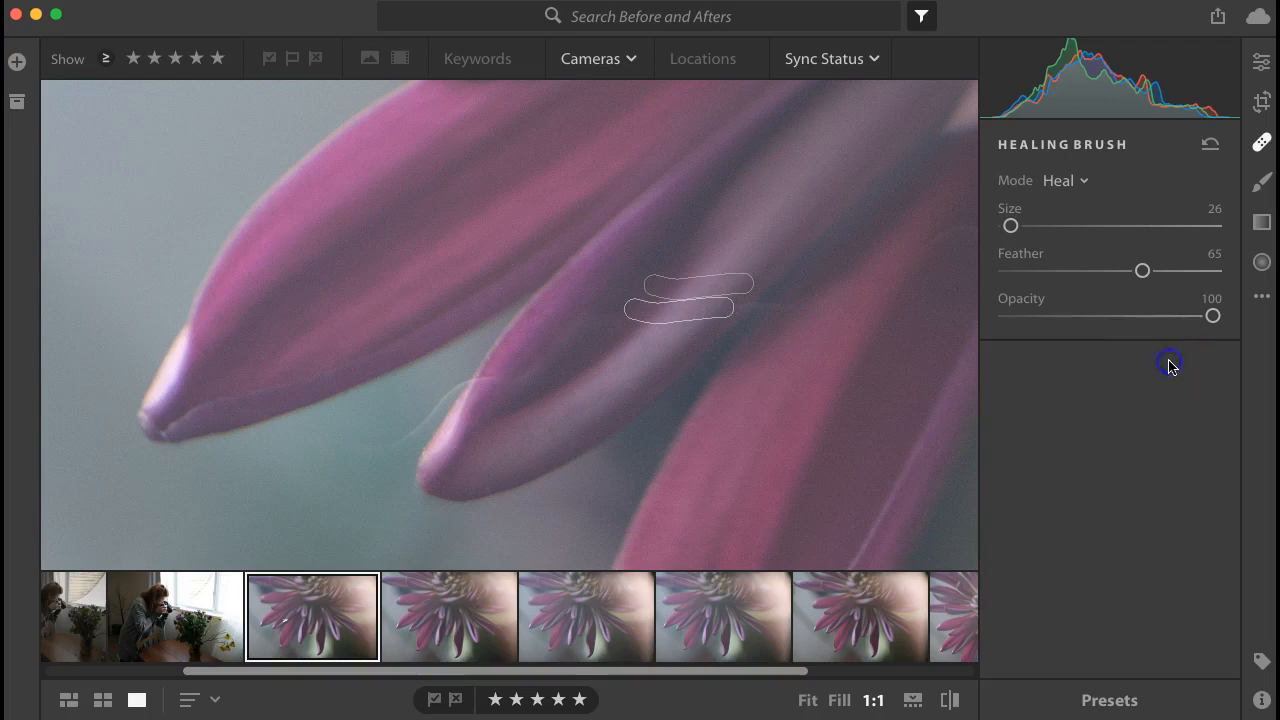
Check the healed petals without the overlays and heal the hair over the background beside the middle petal's tip
{"action": "left_click", "coordinate": [1256, 145]}
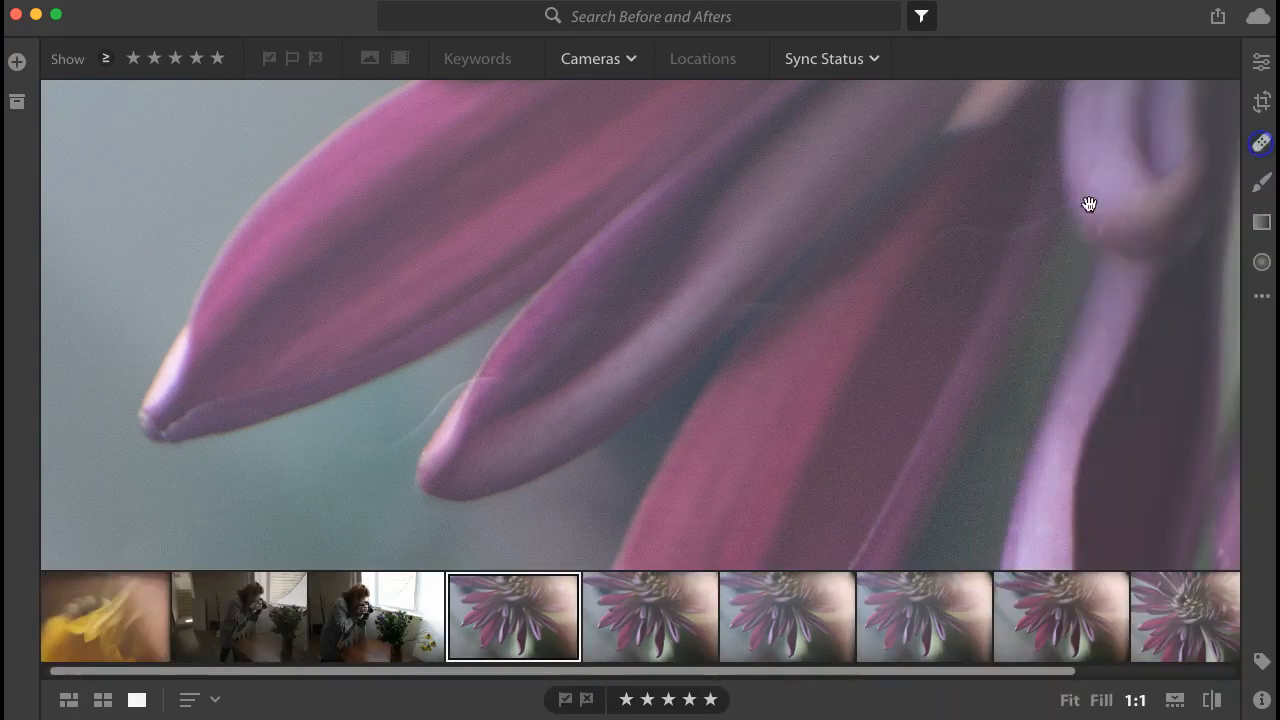
{"action": "left_click_drag", "start_coordinate": [843, 351], "coordinate": [709, 383]}
{"action": "left_click_drag", "start_coordinate": [523, 409], "coordinate": [627, 416]}
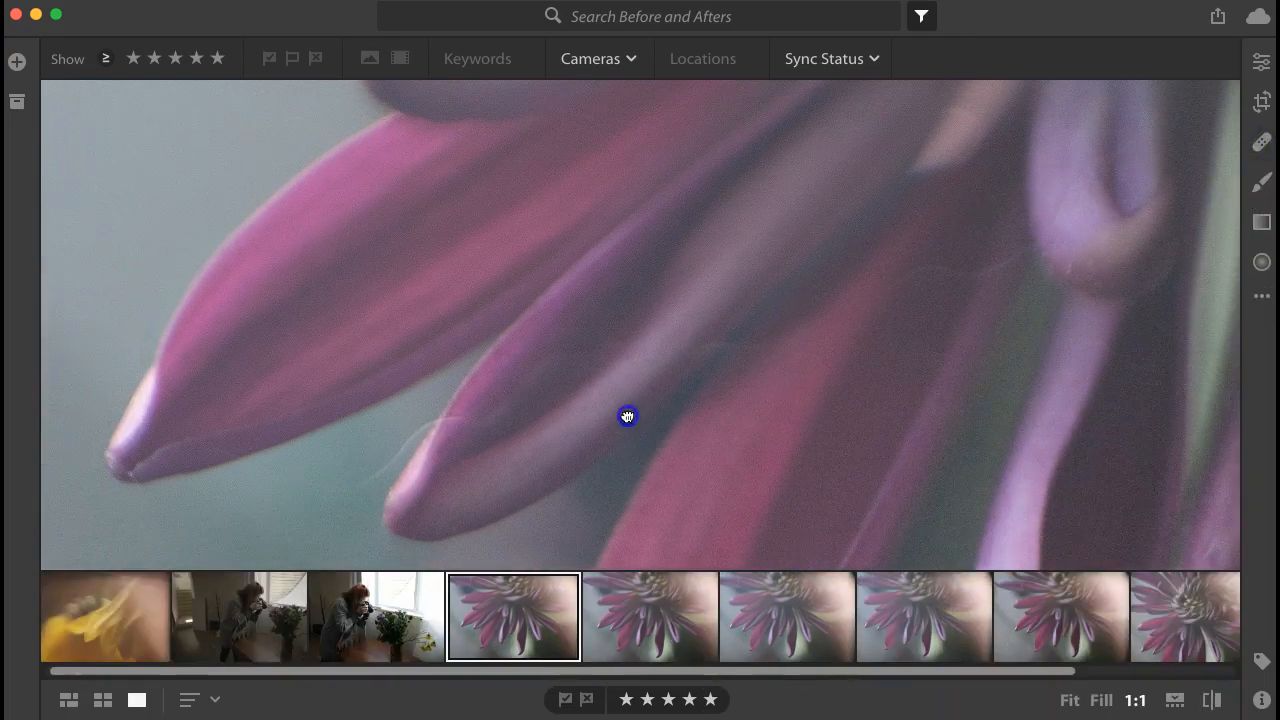
{"action": "mouse_move", "coordinate": [531, 400]}
{"action": "left_mouse_down"}
{"action": "mouse_move", "coordinate": [674, 354]}
{"action": "mouse_move", "coordinate": [666, 329]}
{"action": "left_mouse_up"}
{"action": "left_click", "coordinate": [1270, 153]}
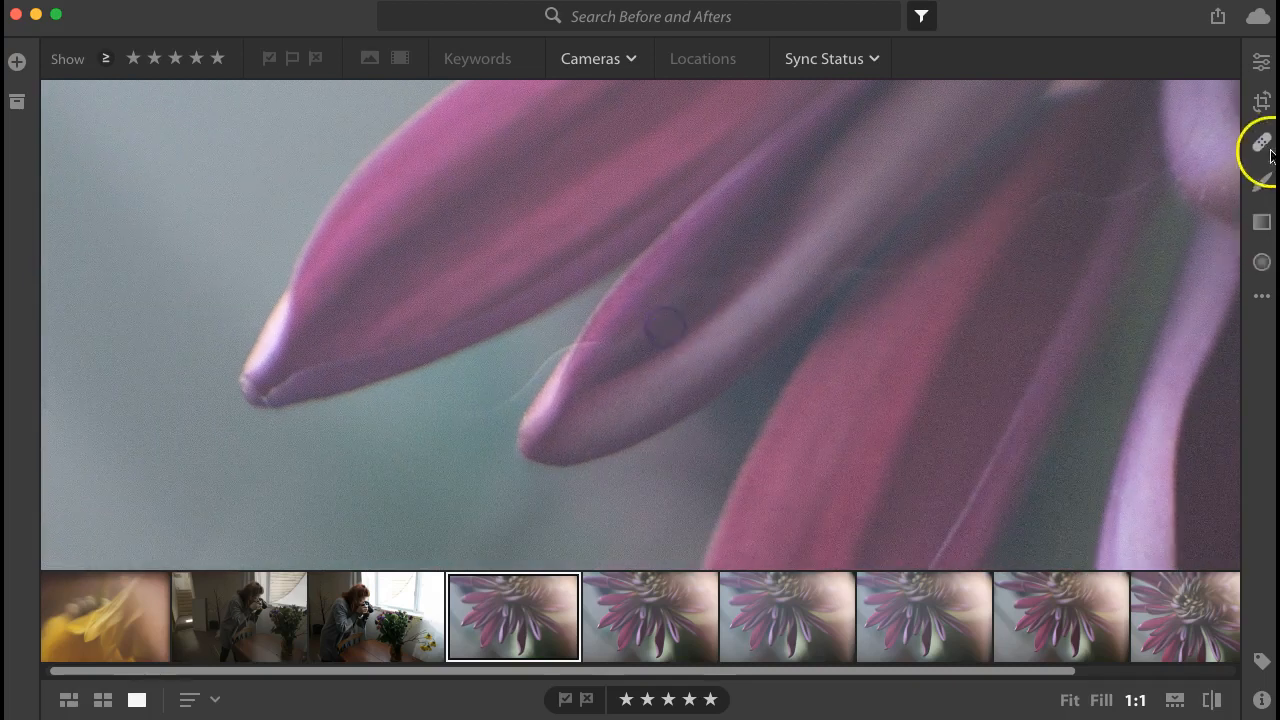
{"action": "mouse_move", "coordinate": [487, 413]}
{"action": "left_mouse_down"}
{"action": "mouse_move", "coordinate": [451, 409]}
{"action": "mouse_move", "coordinate": [512, 400]}
{"action": "mouse_move", "coordinate": [545, 366]}
{"action": "left_mouse_up"}
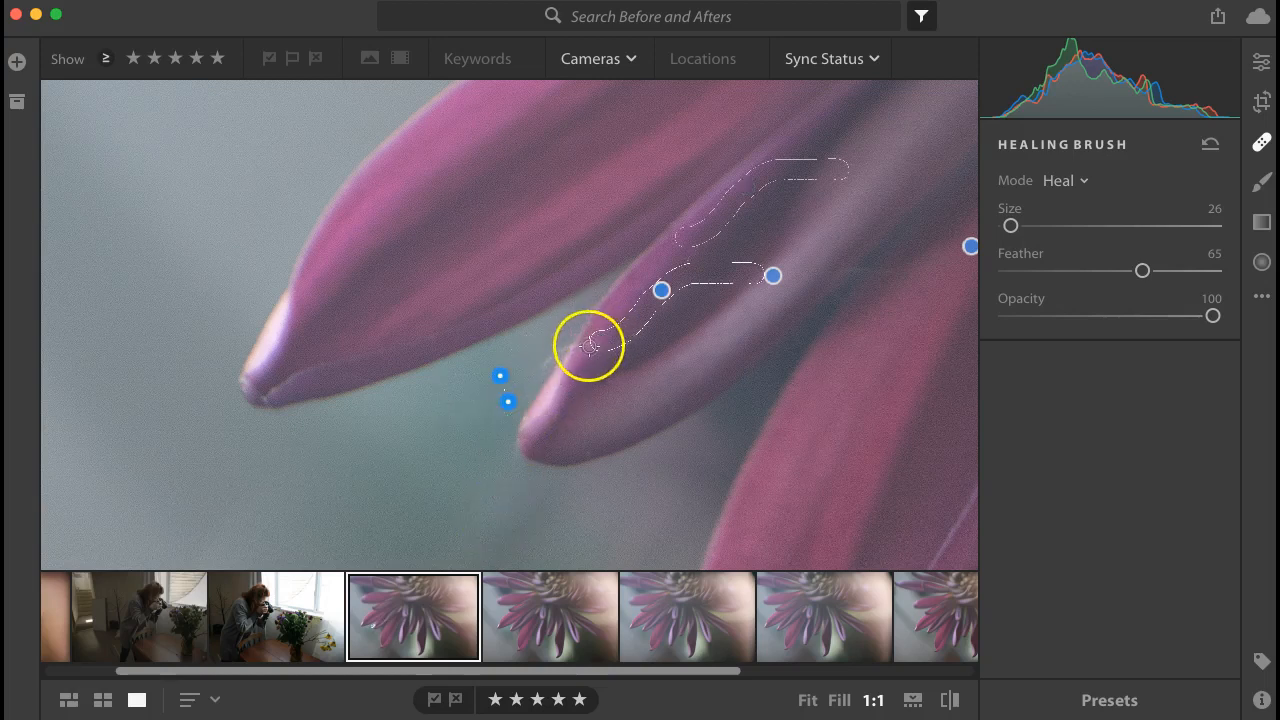
Heal the hair at the middle petal's left edge, sampling from the nearby background and using Clone mode for the outermost spot
{"action": "left_click", "coordinate": [580, 346]}
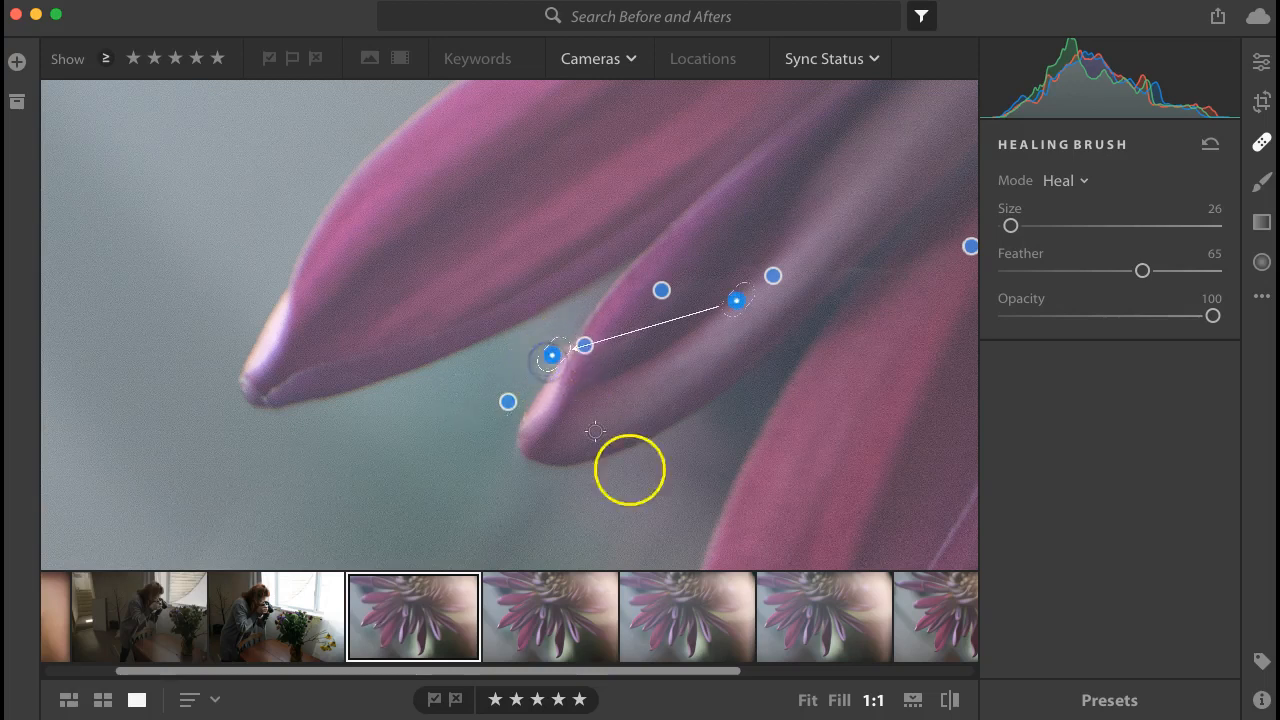
{"action": "left_click_drag", "start_coordinate": [748, 290], "coordinate": [509, 368]}
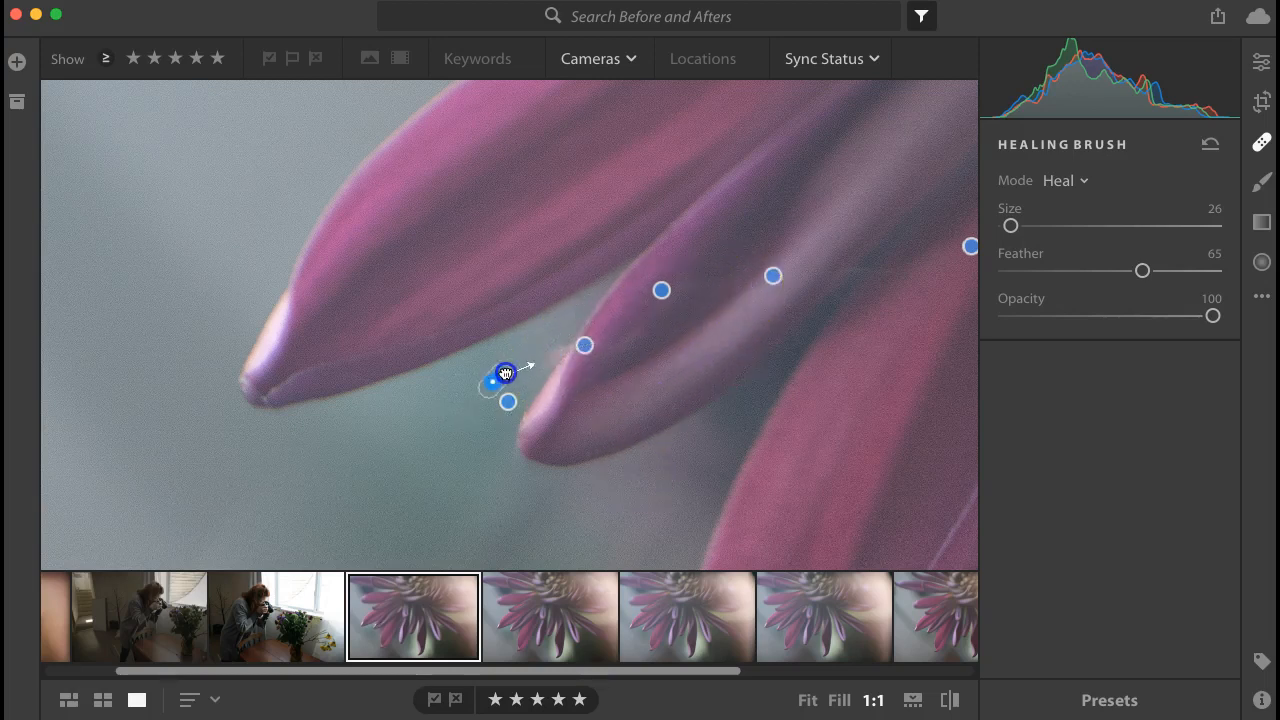
{"action": "left_click", "coordinate": [1075, 183]}
{"action": "left_click", "coordinate": [1066, 210]}
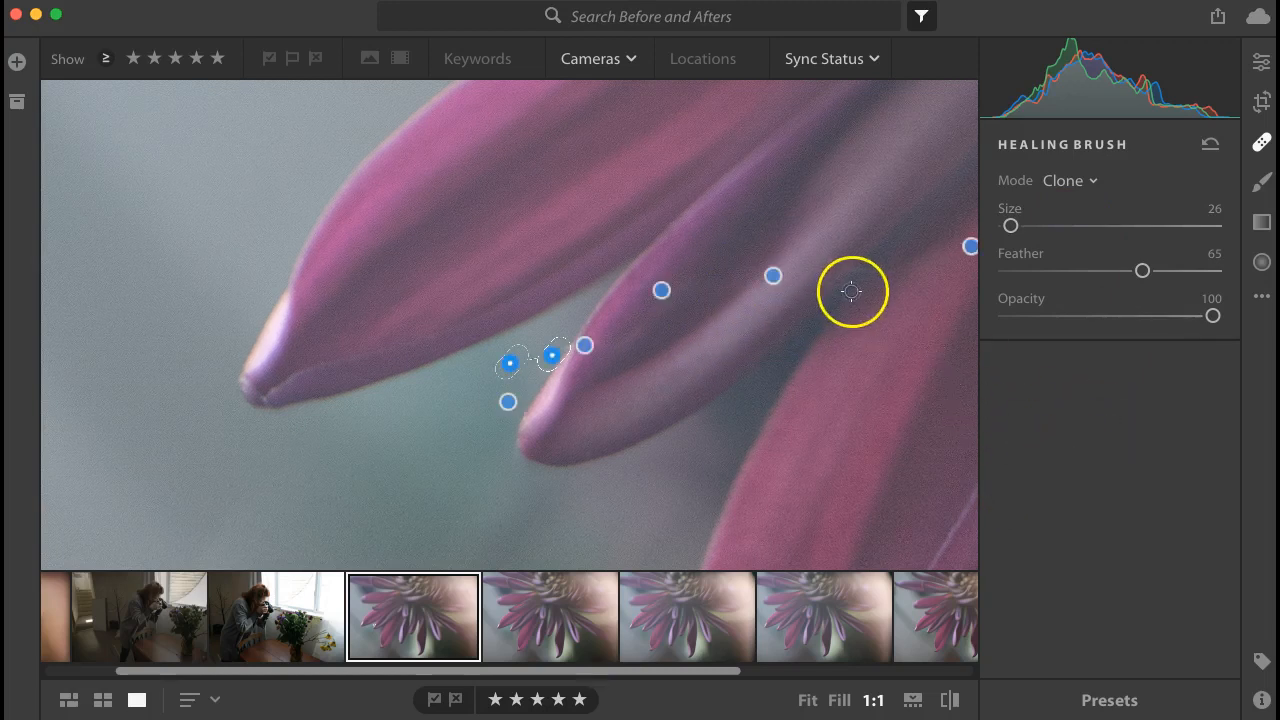
Remove the hair in the dark gap between the middle petal and the red petal with one Clone and one Heal spot
{"action": "left_click_drag", "start_coordinate": [842, 274], "coordinate": [858, 272]}
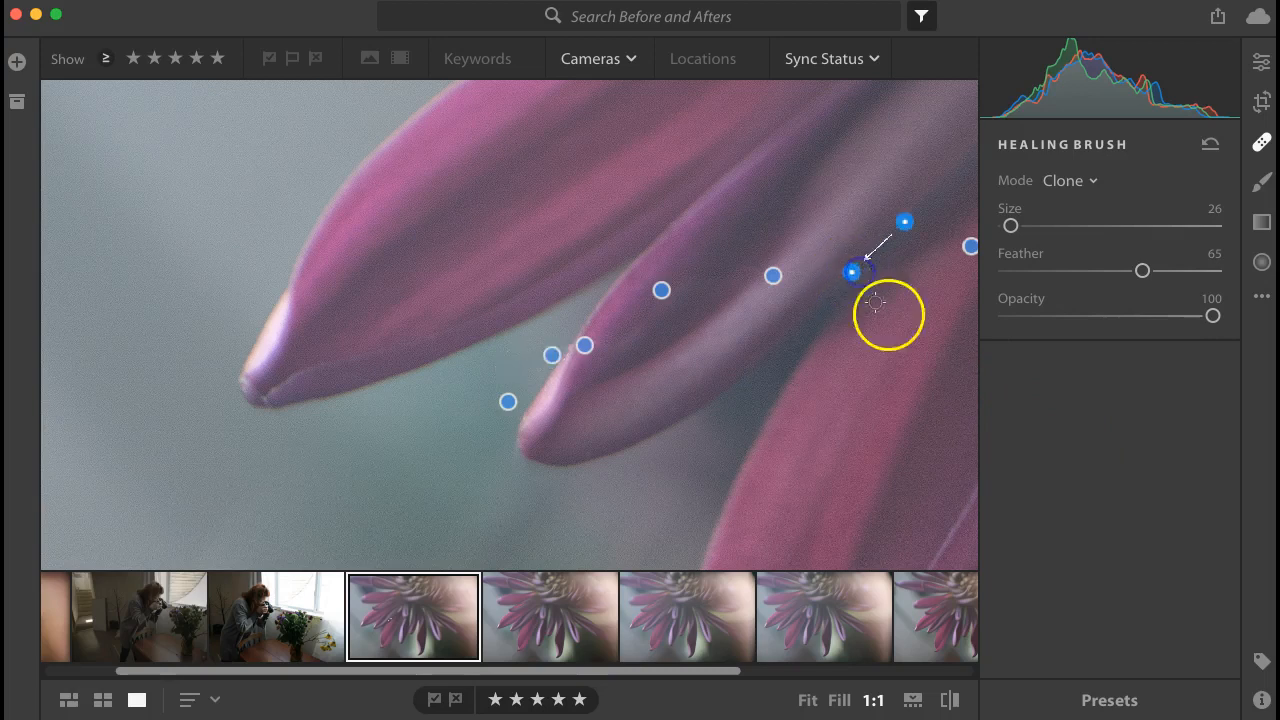
{"action": "left_click", "coordinate": [907, 276]}
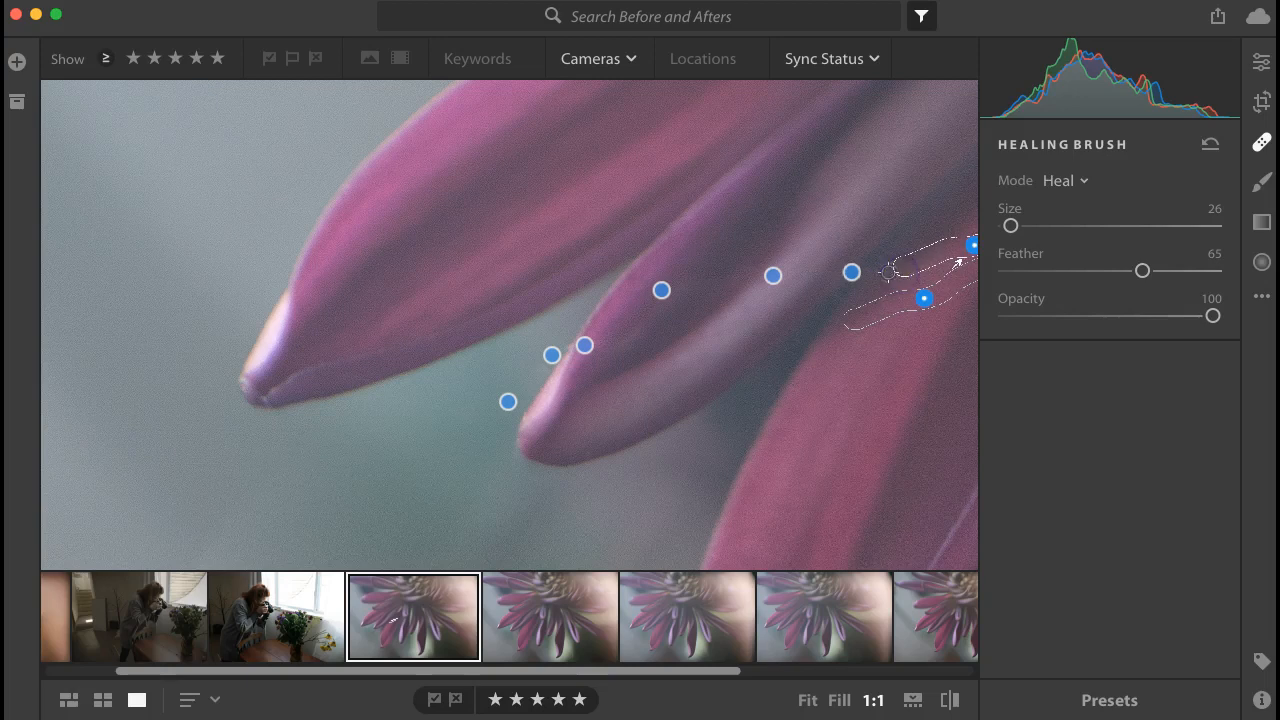
{"action": "left_click_drag", "start_coordinate": [886, 271], "coordinate": [897, 271]}
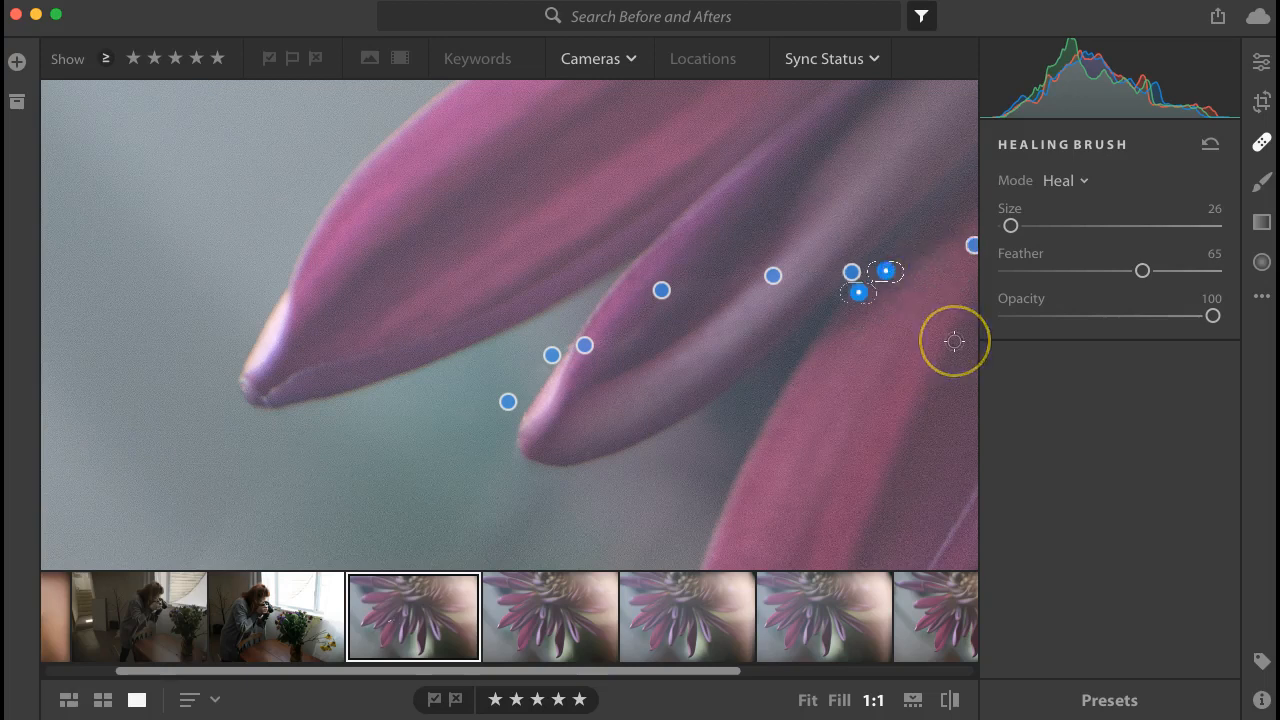
Heal the rest of the hair from the red petal's upper part to the curled purple petal
{"action": "left_click", "coordinate": [1261, 143]}
{"action": "left_click_drag", "start_coordinate": [966, 315], "coordinate": [411, 455]}
{"action": "left_click", "coordinate": [1261, 143]}
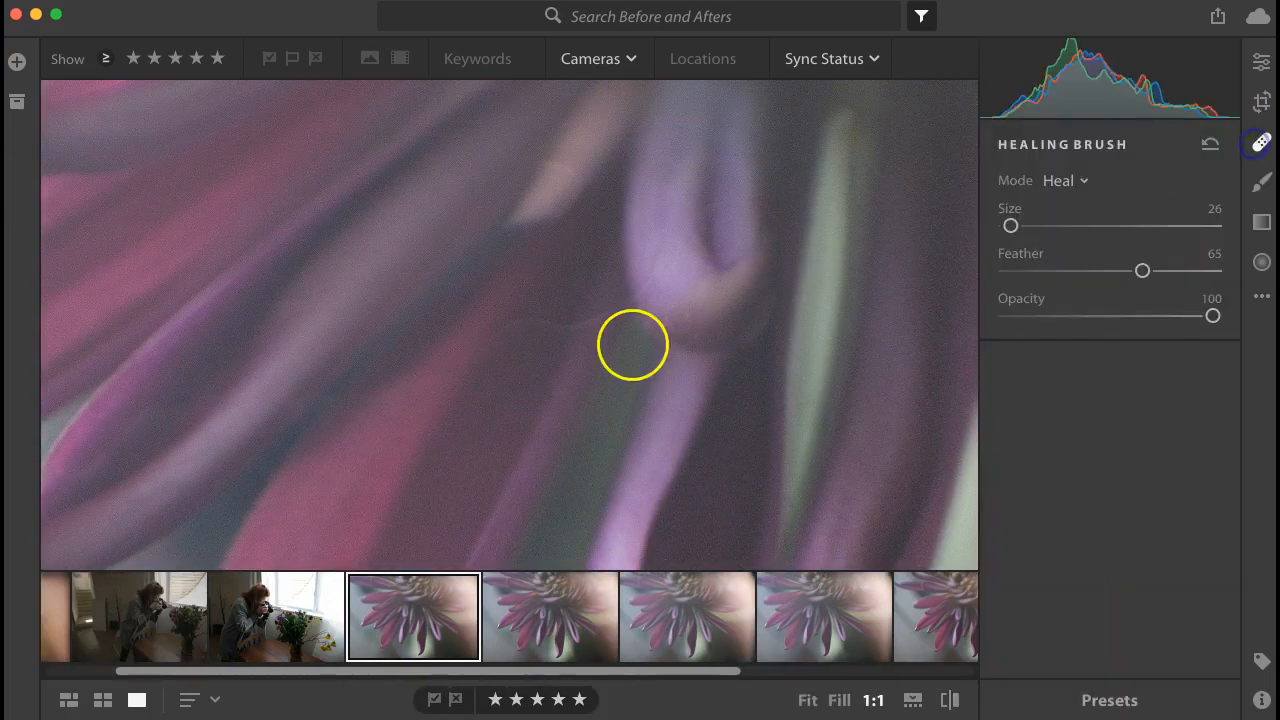
{"action": "mouse_move", "coordinate": [517, 347]}
{"action": "left_mouse_down"}
{"action": "mouse_move", "coordinate": [494, 337]}
{"action": "mouse_move", "coordinate": [531, 320]}
{"action": "left_mouse_up"}
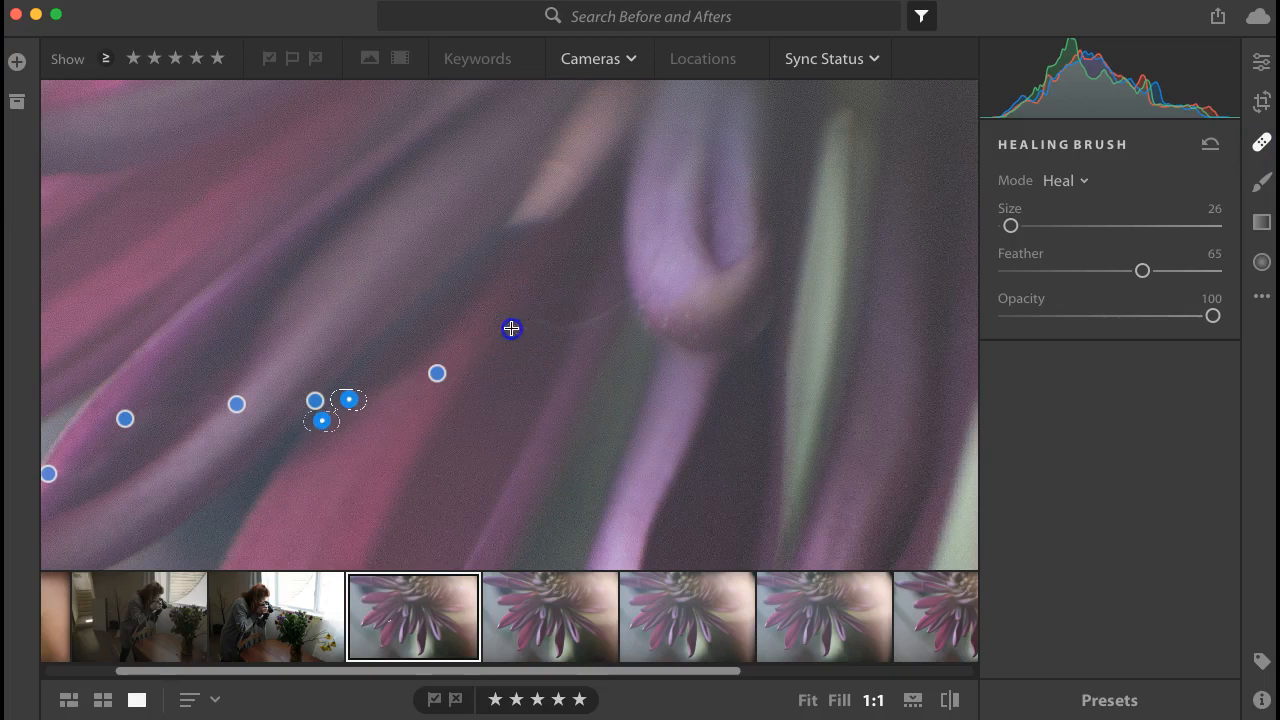
{"action": "left_click_drag", "start_coordinate": [595, 314], "coordinate": [620, 302]}
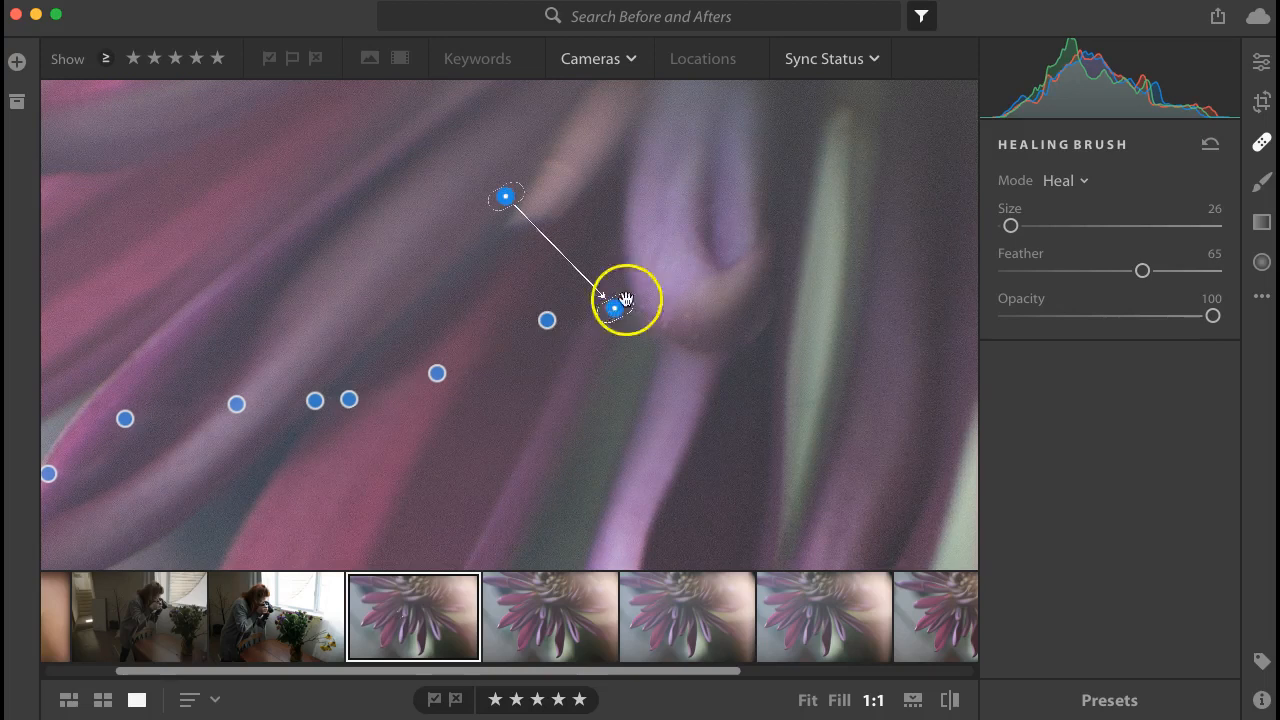
{"action": "left_click", "coordinate": [1263, 143]}
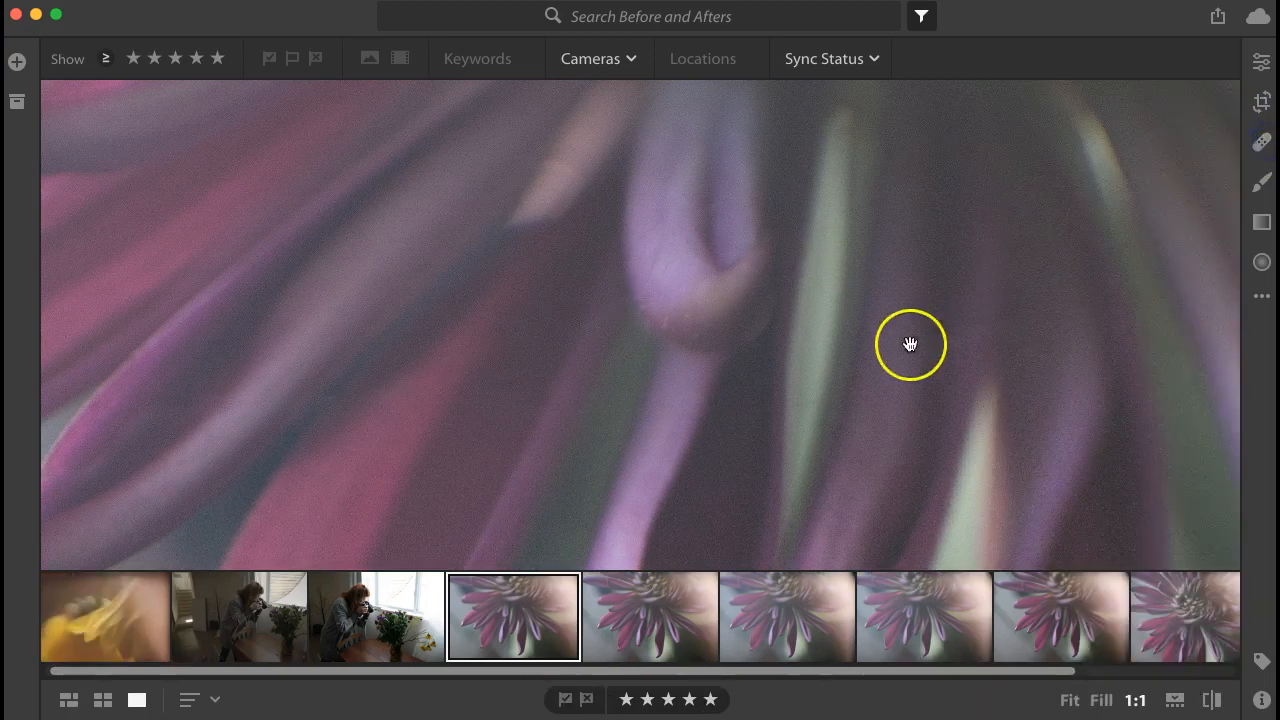
Heal the long hair line across the blurred petals below and right of the flower's centre, and review the whole photo
{"action": "left_click", "coordinate": [953, 304]}
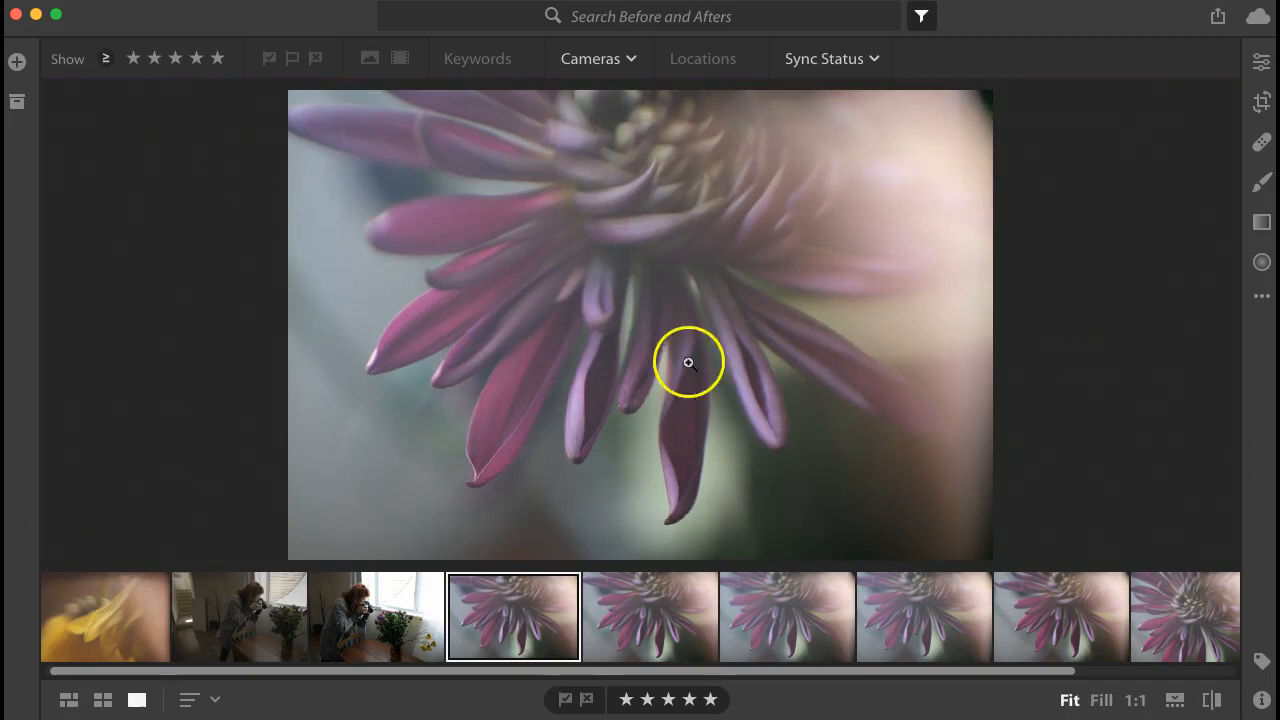
{"action": "left_click", "coordinate": [789, 294]}
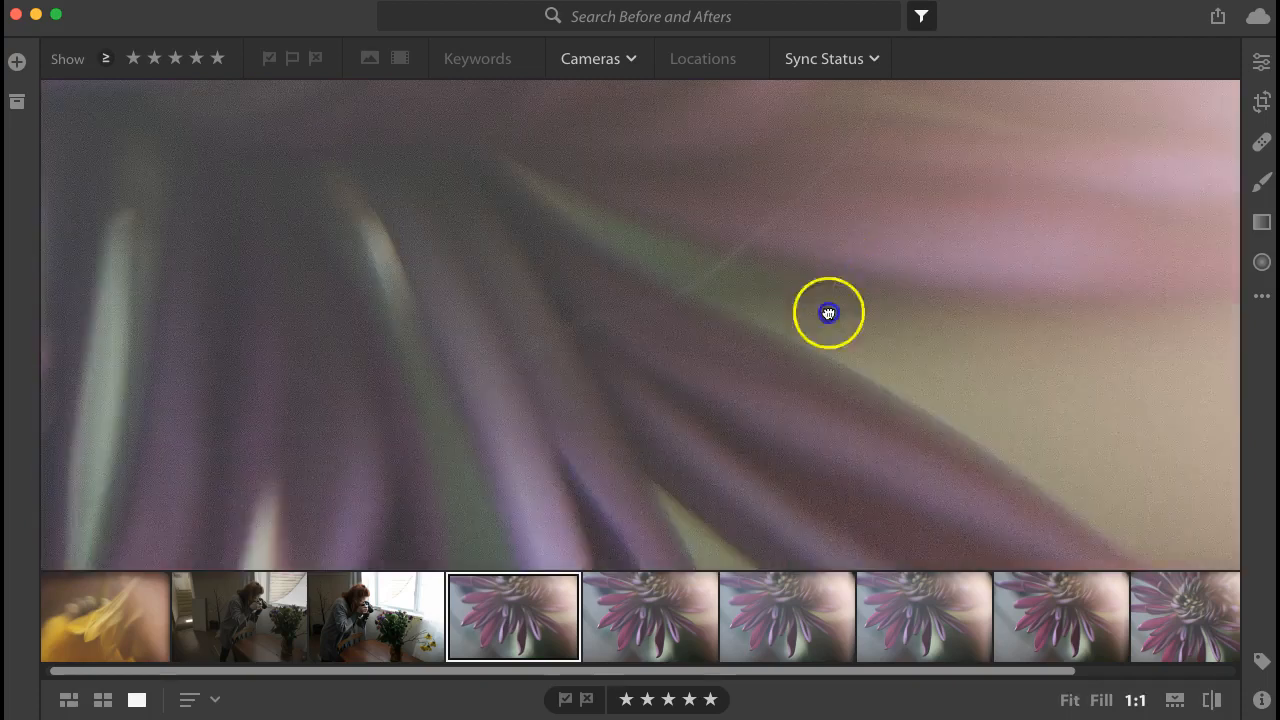
{"action": "left_click", "coordinate": [1262, 142]}
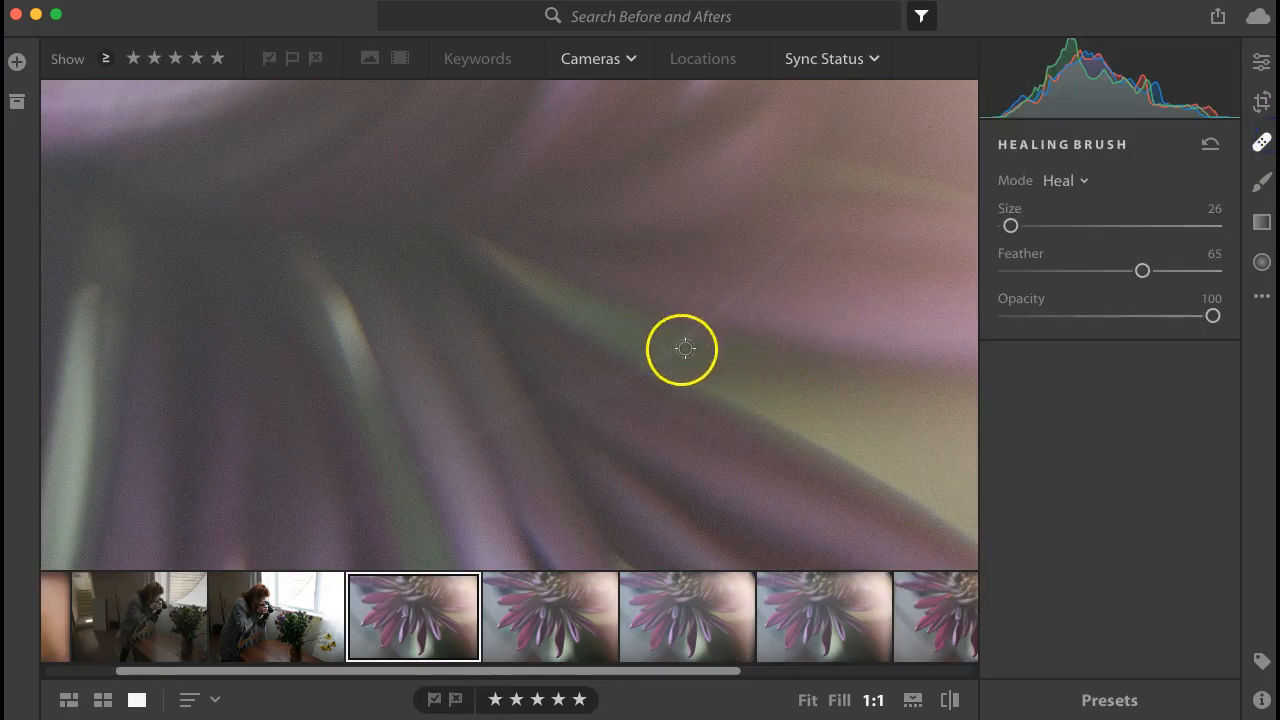
{"action": "left_click_drag", "start_coordinate": [654, 363], "coordinate": [763, 277]}
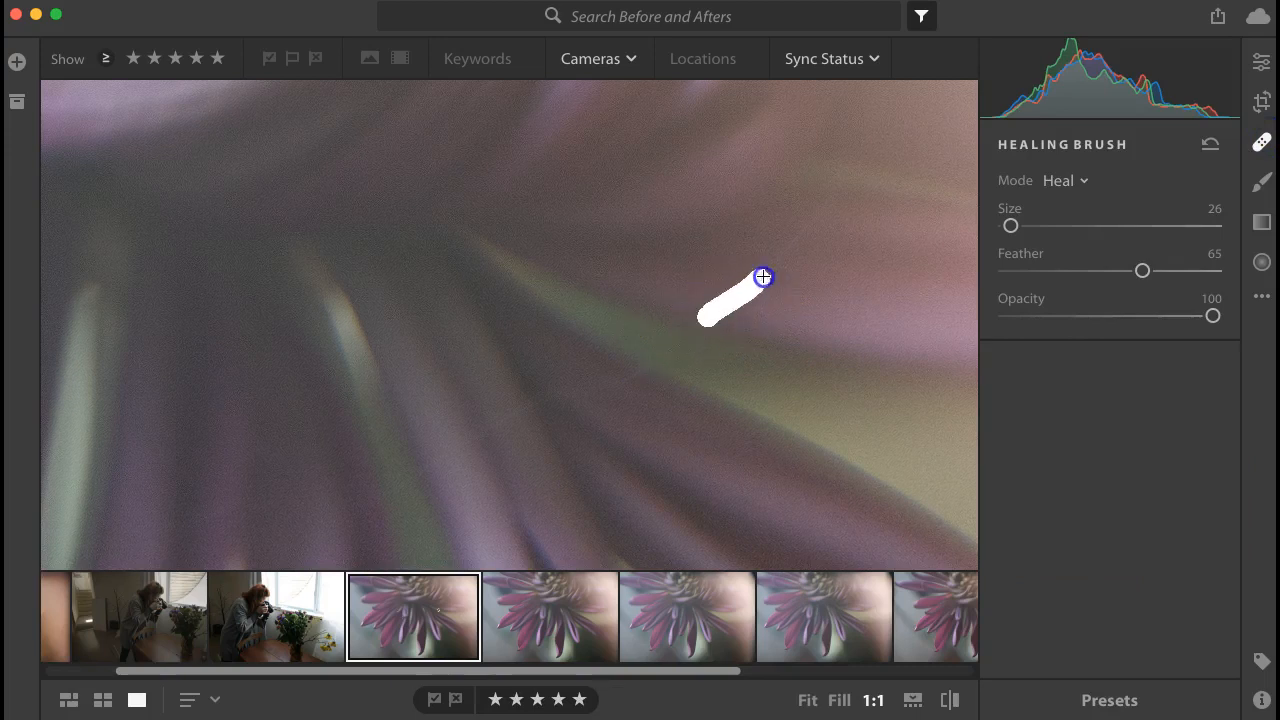
{"action": "left_click_drag", "start_coordinate": [817, 209], "coordinate": [815, 207]}
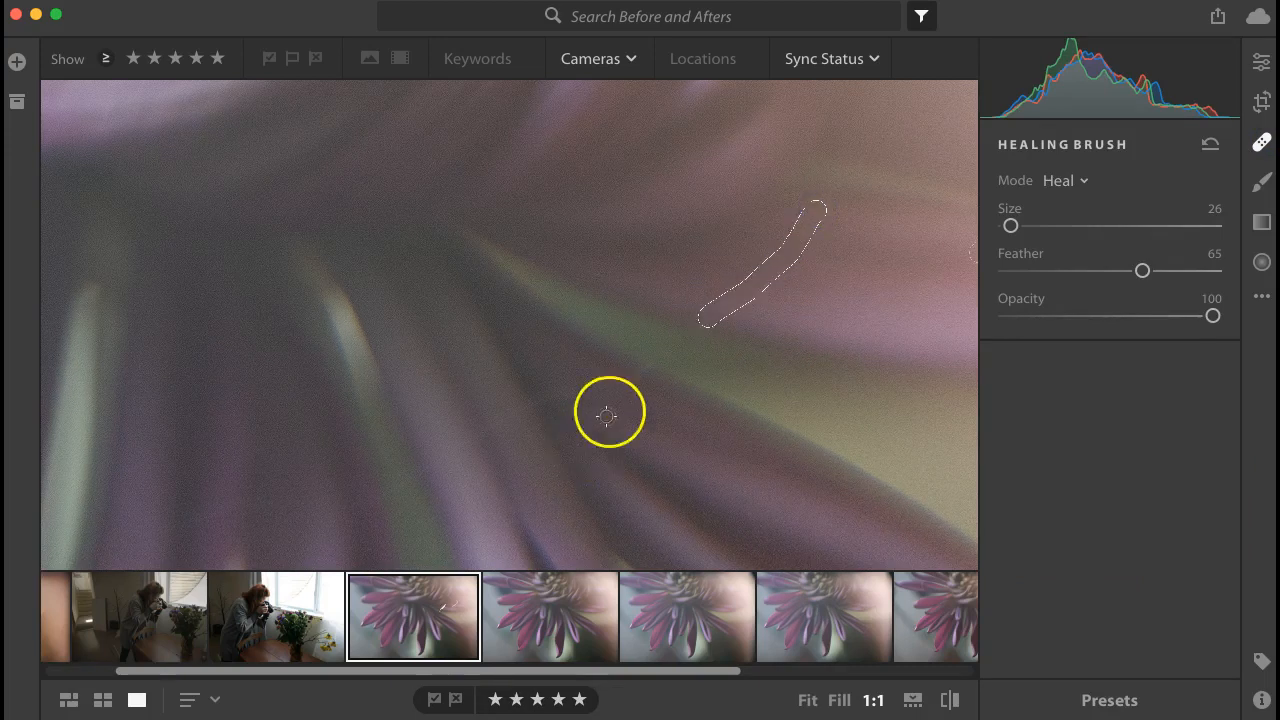
{"action": "mouse_move", "coordinate": [640, 370]}
{"action": "left_mouse_down"}
{"action": "mouse_move", "coordinate": [534, 403]}
{"action": "mouse_move", "coordinate": [450, 451]}
{"action": "left_mouse_up"}
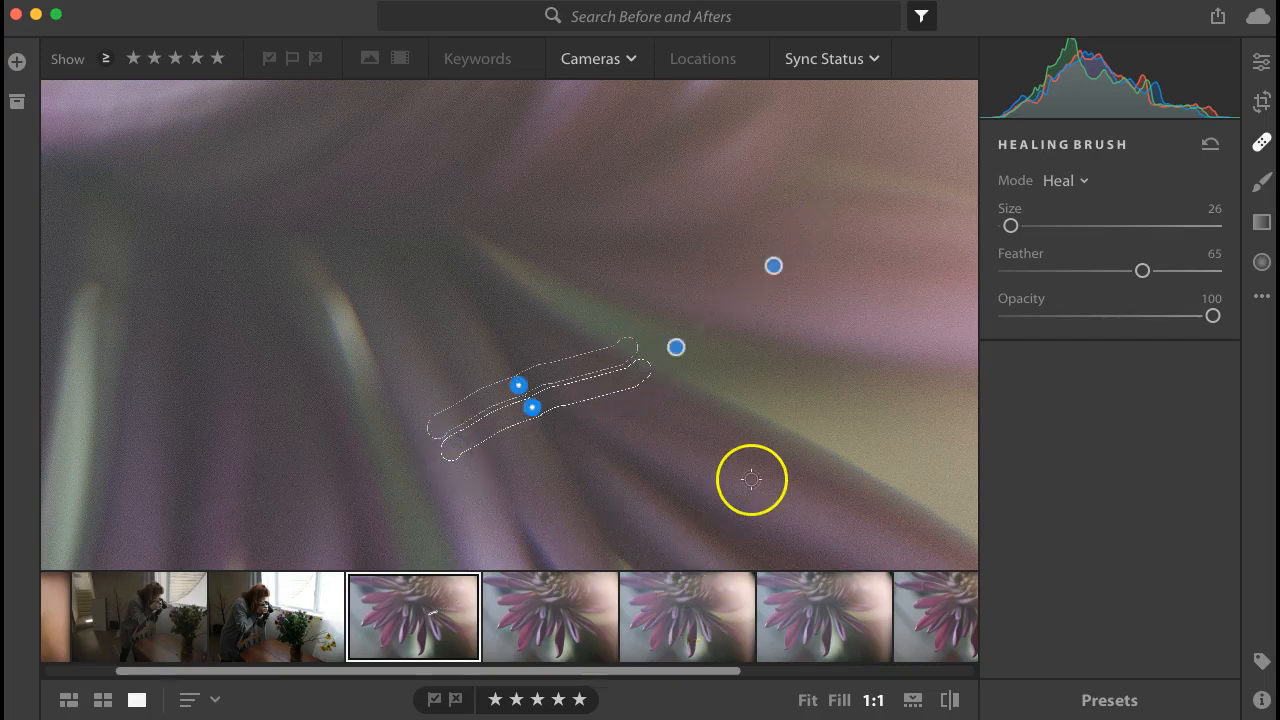
{"action": "left_click", "coordinate": [1262, 142]}
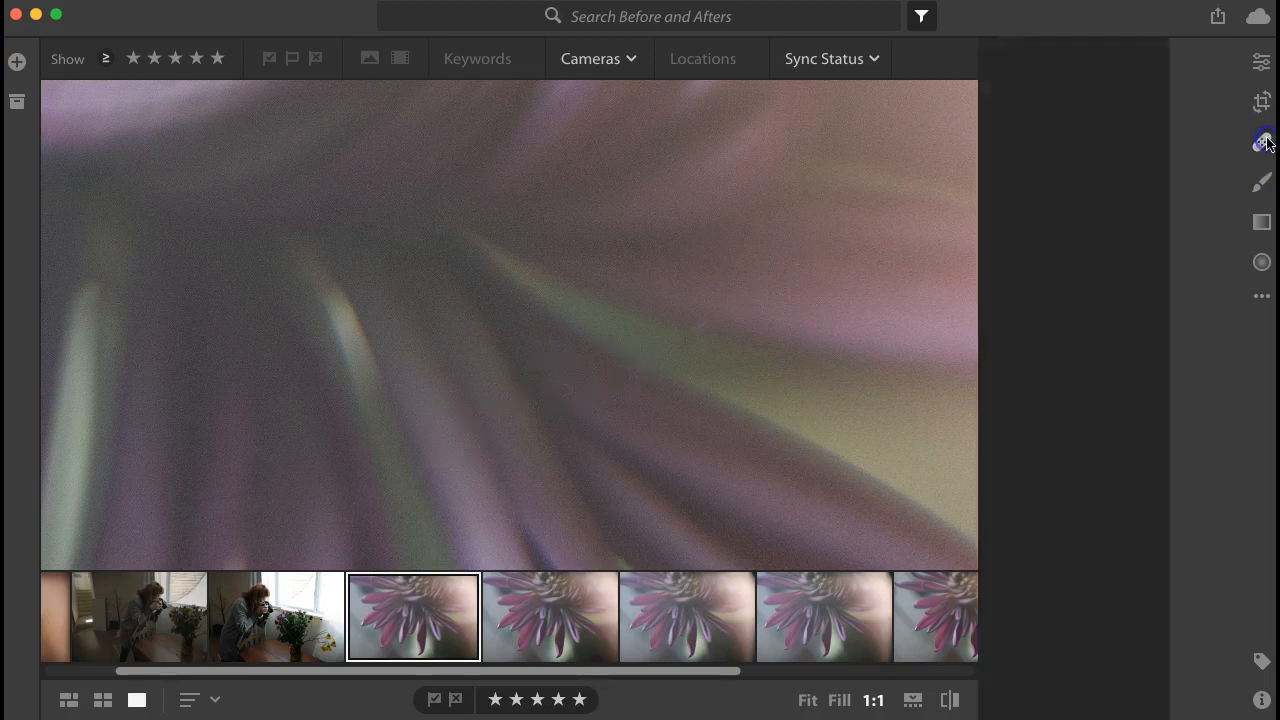
{"action": "left_click", "coordinate": [731, 373]}
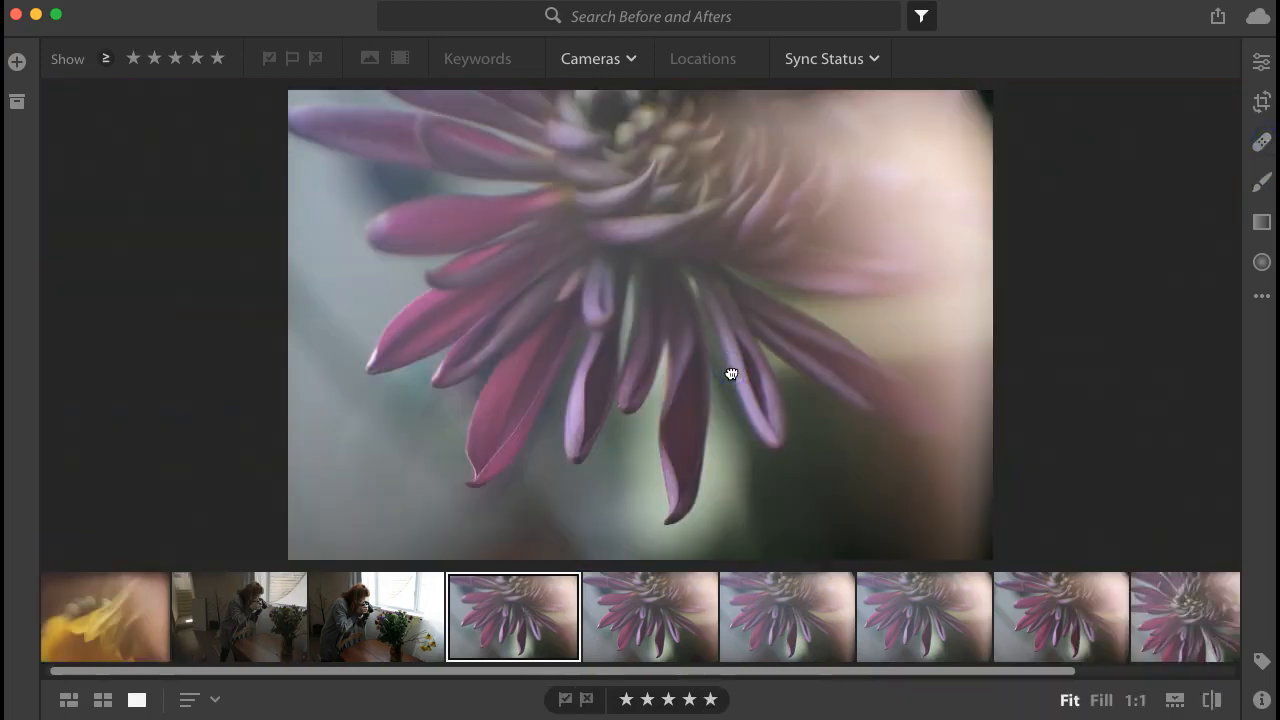
Apply the Auto light settings to the first purple flower photo, comparing it with and without them
{"action": "left_click", "coordinate": [1262, 62]}
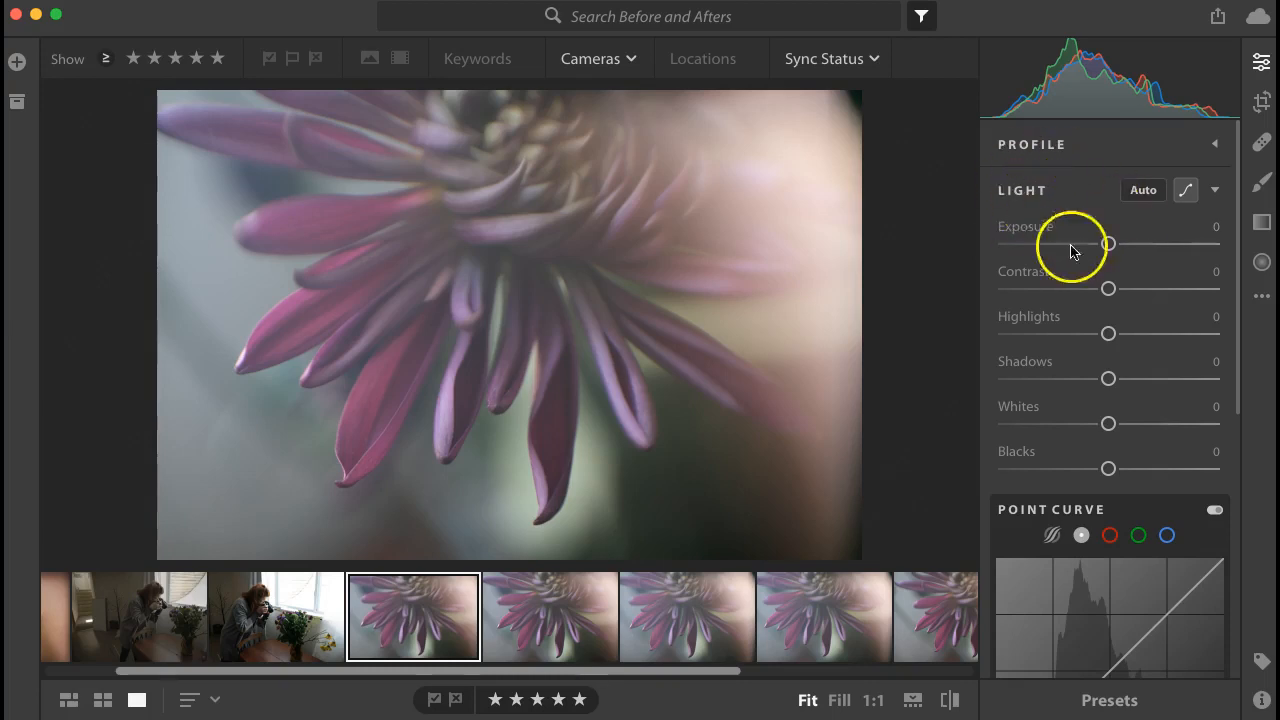
{"action": "left_click", "coordinate": [1145, 191]}
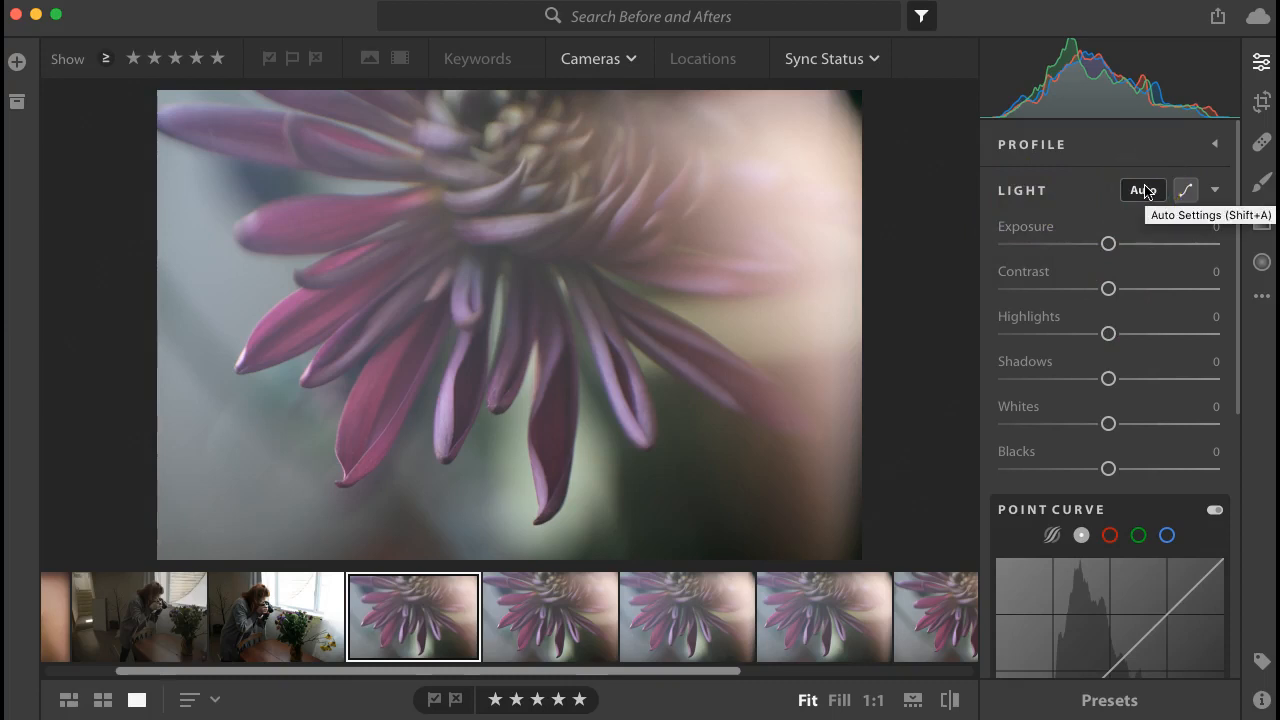
{"action": "left_click", "coordinate": [1145, 191]}
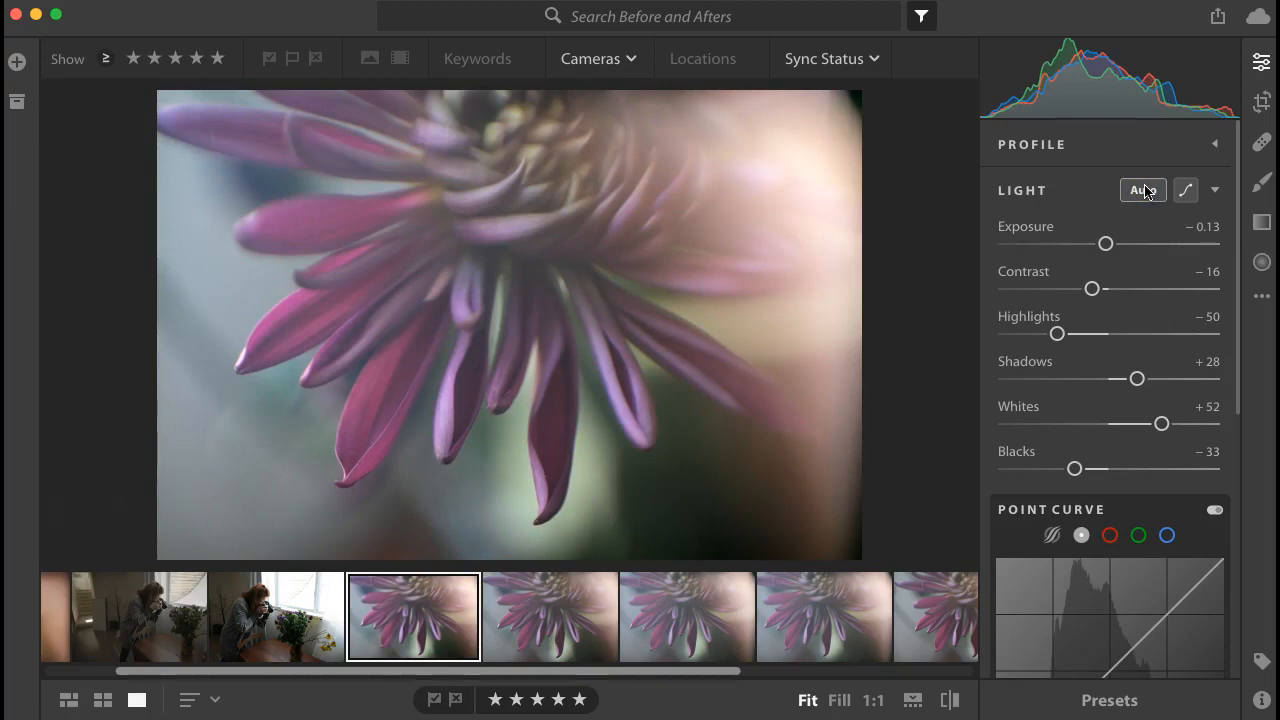
{"action": "left_click", "coordinate": [1145, 191]}
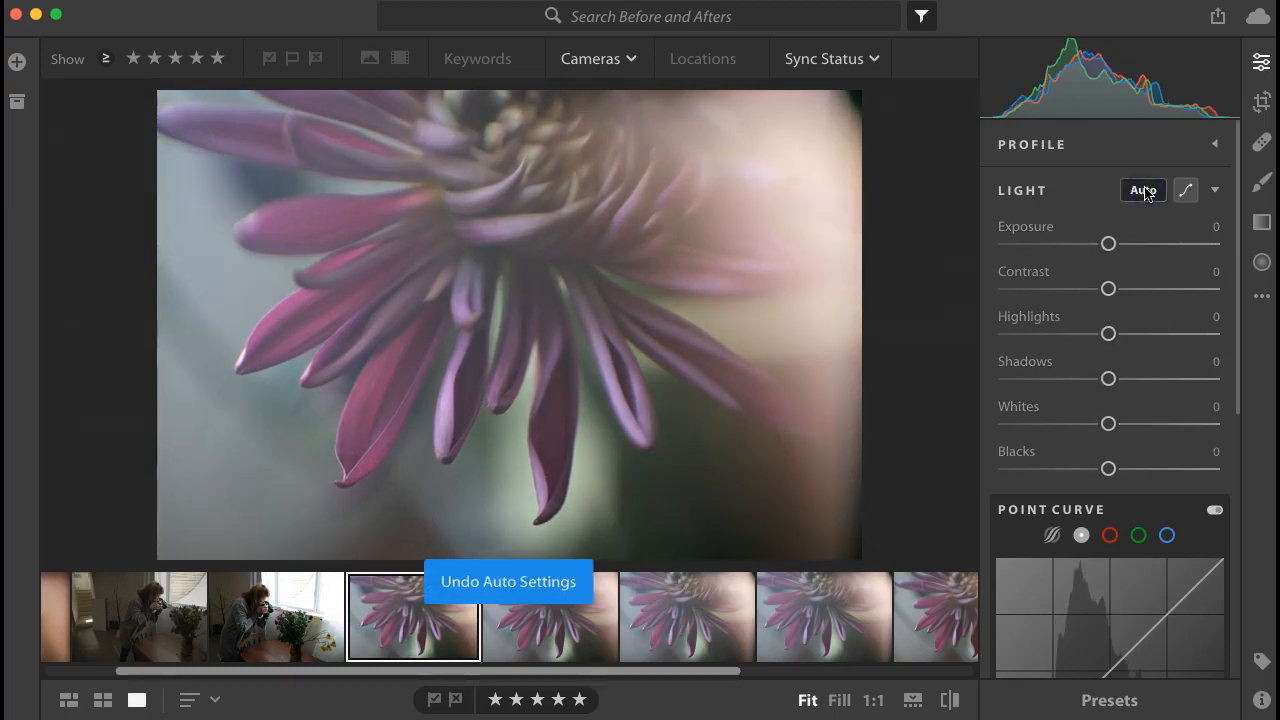
{"action": "left_click", "coordinate": [1145, 191]}
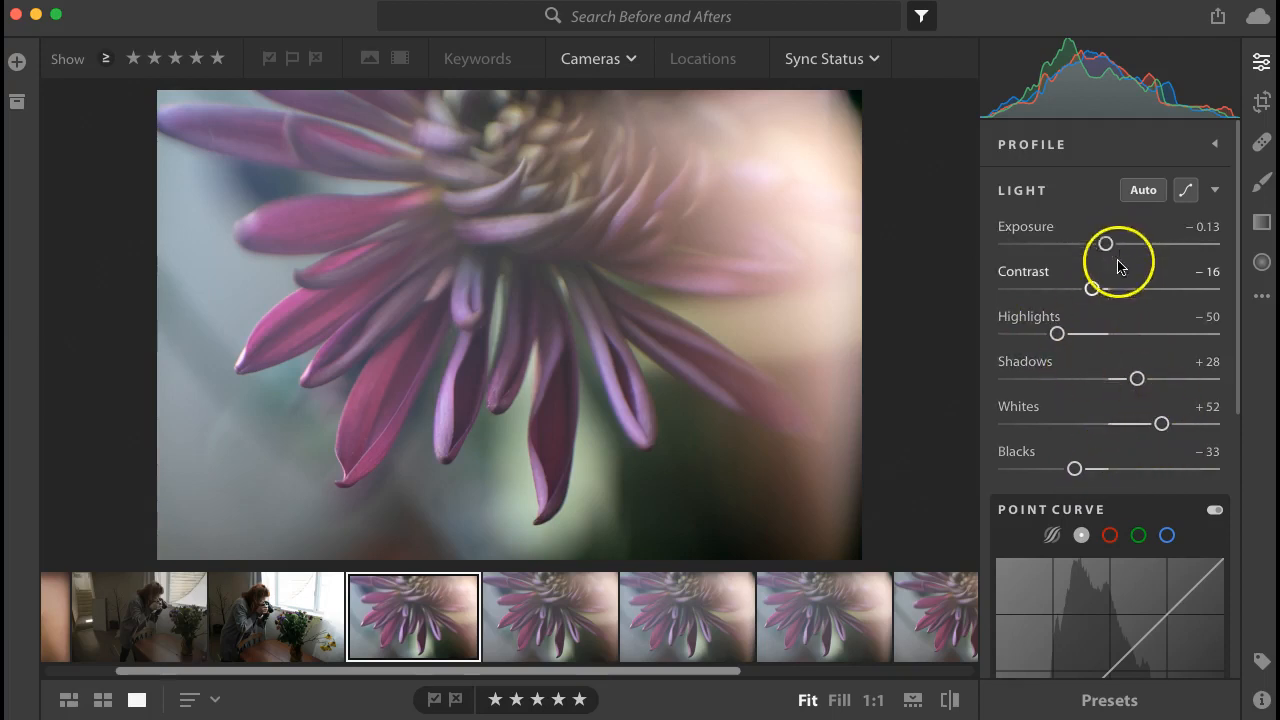
{"action": "left_click", "coordinate": [1261, 62]}
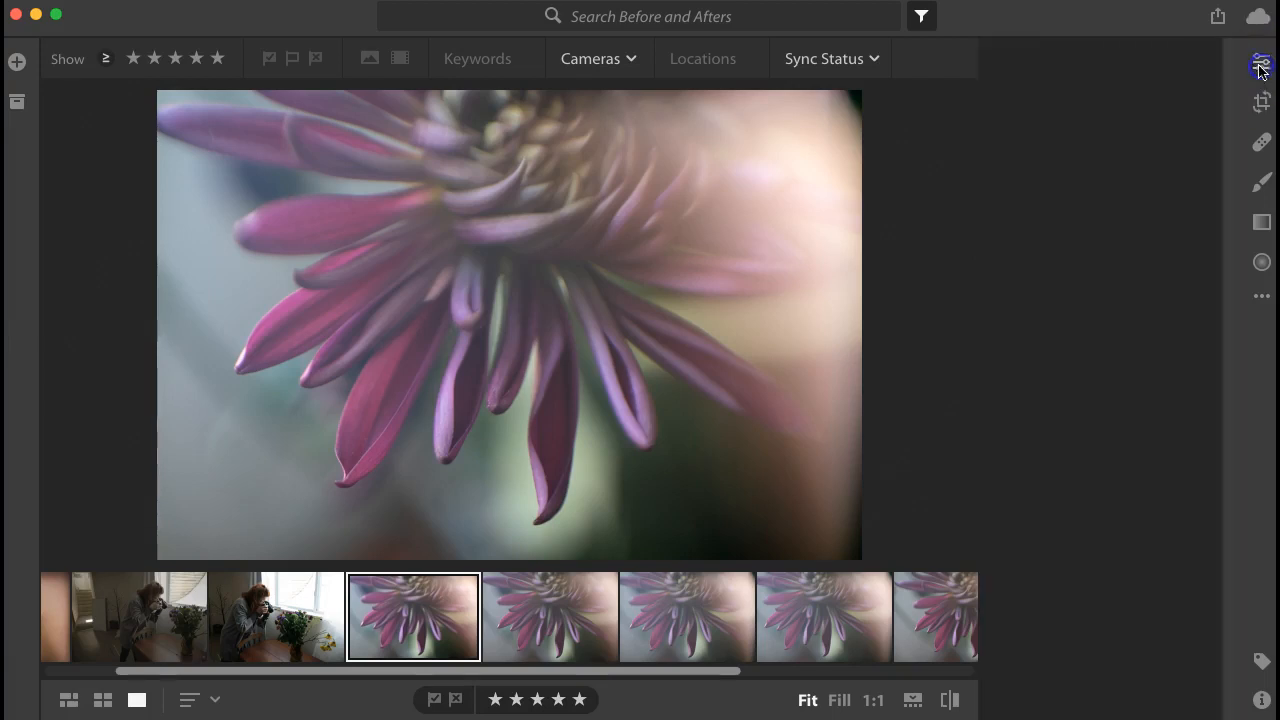
{"action": "left_click", "coordinate": [1261, 101]}
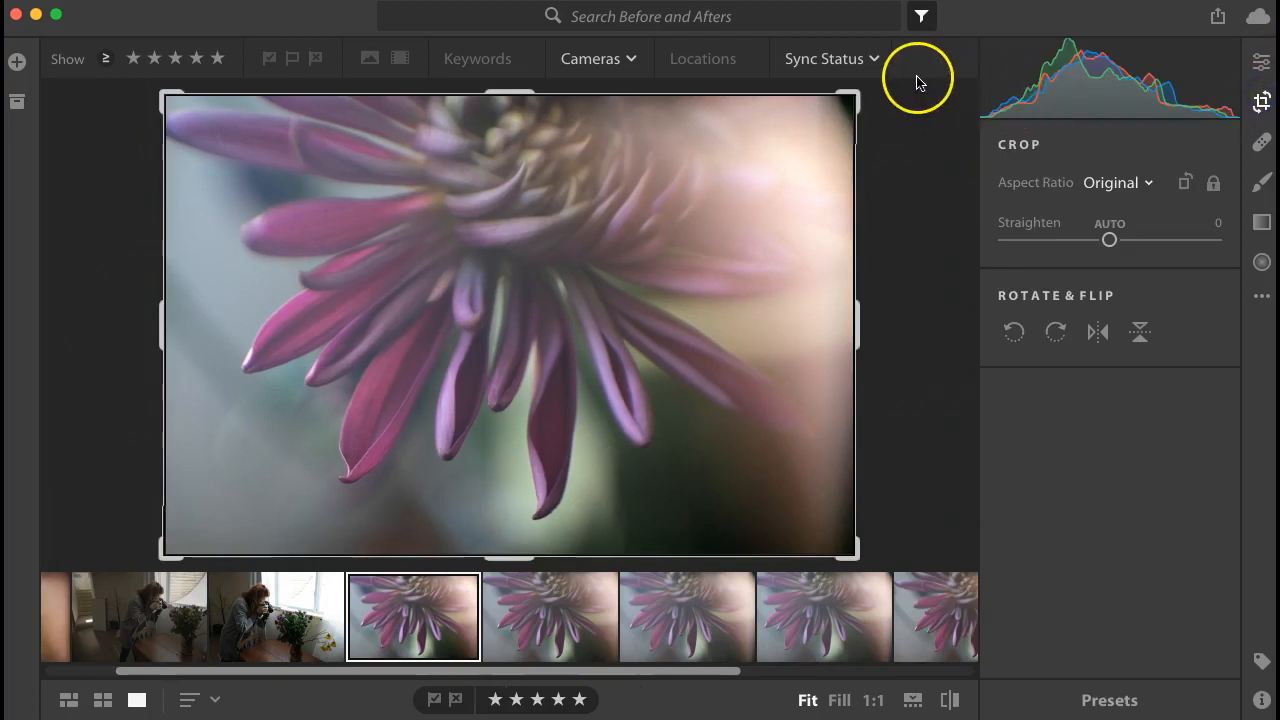
{"action": "left_click", "coordinate": [1261, 101]}
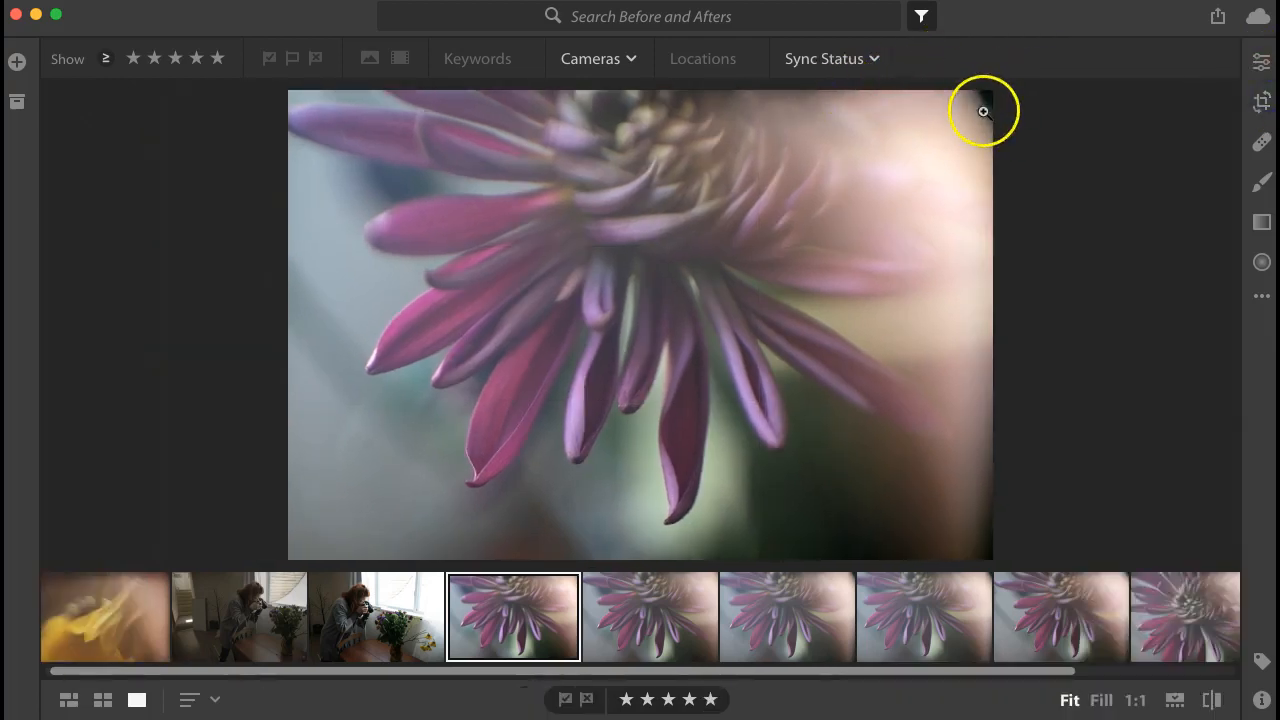
Start a radial gradient with Dehaze set to −21
{"action": "left_click", "coordinate": [1264, 263]}
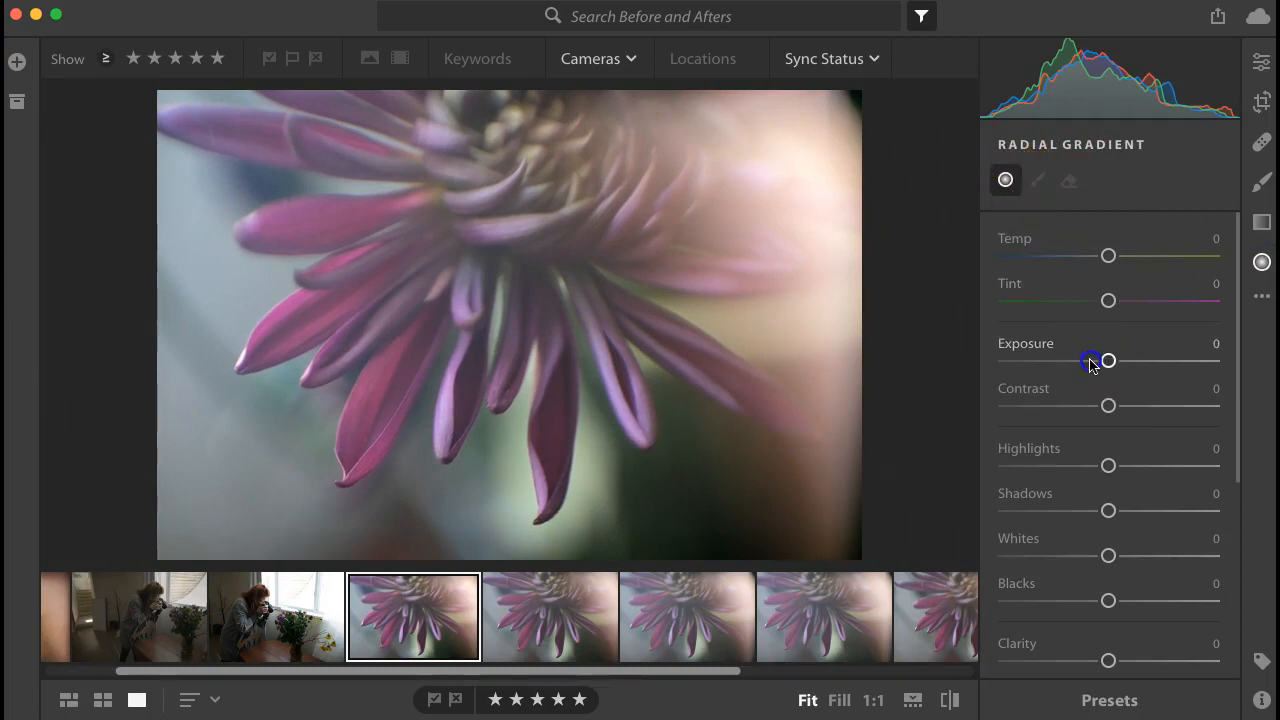
{"action": "scroll", "coordinate": [1108, 543], "scroll_direction": "down", "scroll_amount": 3}
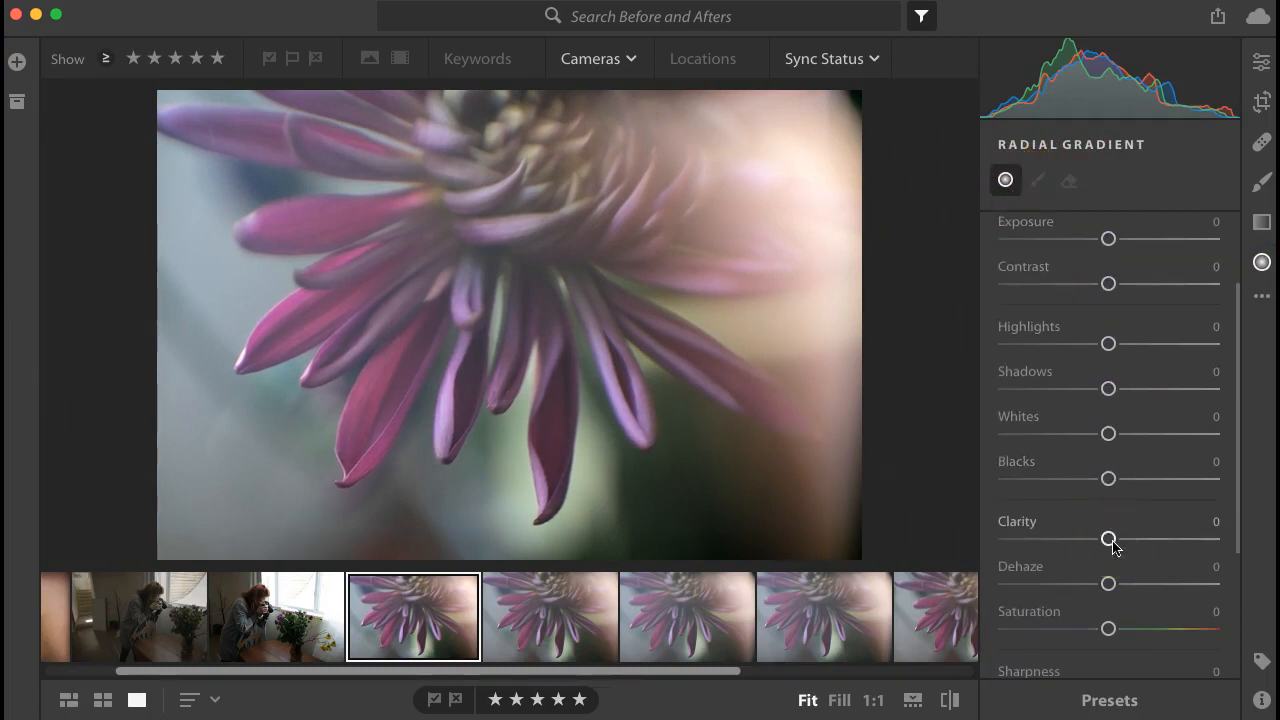
{"action": "left_click_drag", "start_coordinate": [1113, 582], "coordinate": [1087, 584]}
{"action": "left_click_drag", "start_coordinate": [846, 106], "coordinate": [895, 145]}
{"action": "scroll", "coordinate": [1206, 600], "scroll_direction": "down", "scroll_amount": 5}
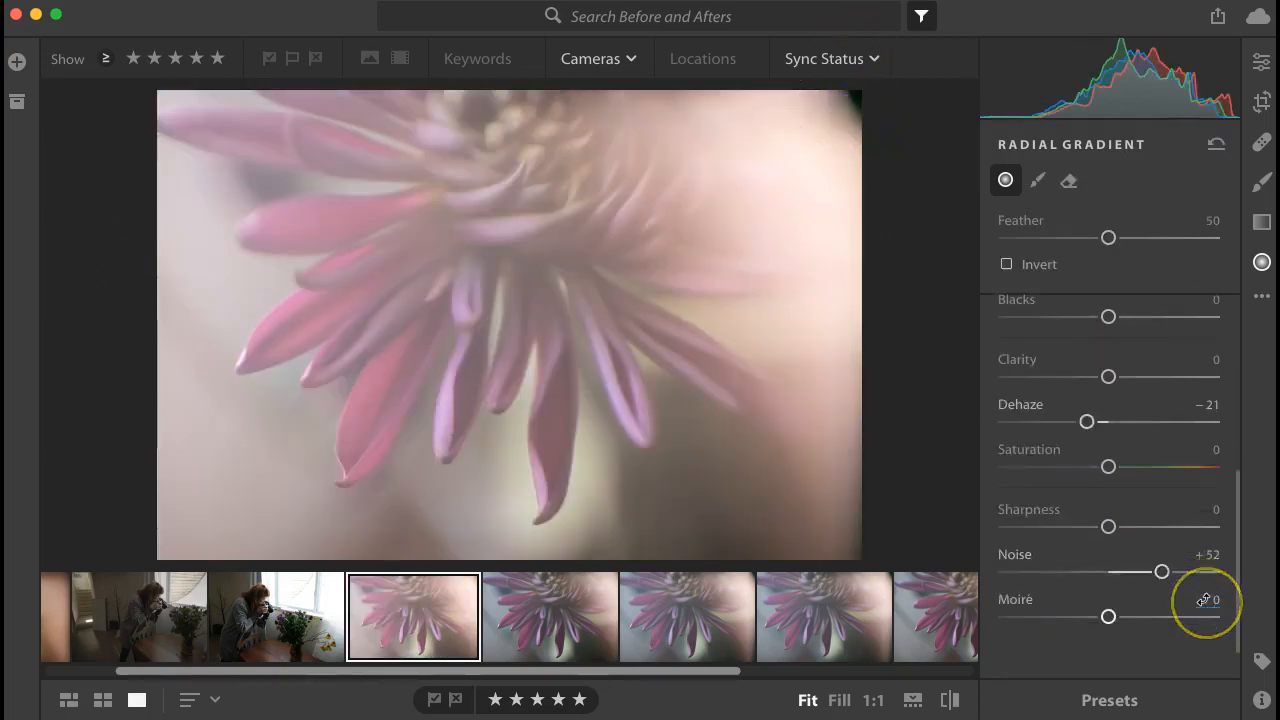
{"action": "scroll", "coordinate": [1203, 600], "scroll_direction": "up", "scroll_amount": 3}
{"action": "scroll", "coordinate": [1203, 599], "scroll_direction": "up", "scroll_amount": 2}
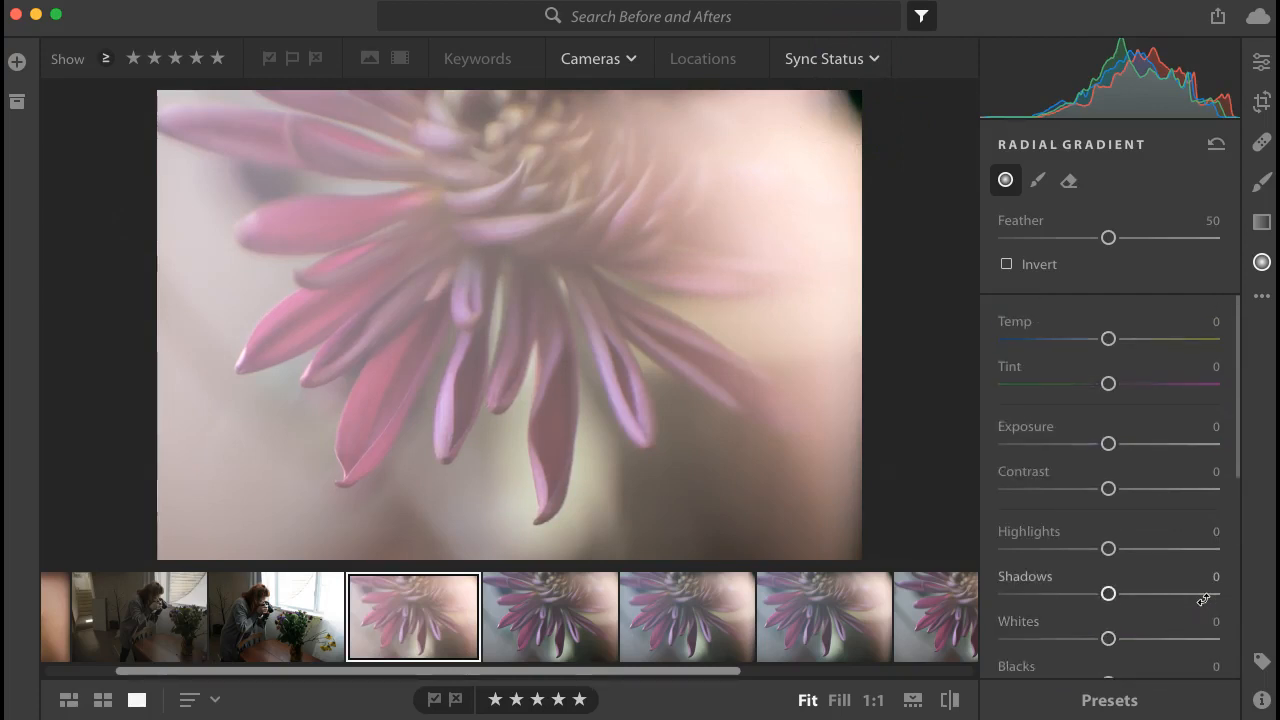
{"action": "scroll", "coordinate": [1206, 603], "scroll_direction": "down", "scroll_amount": 5}
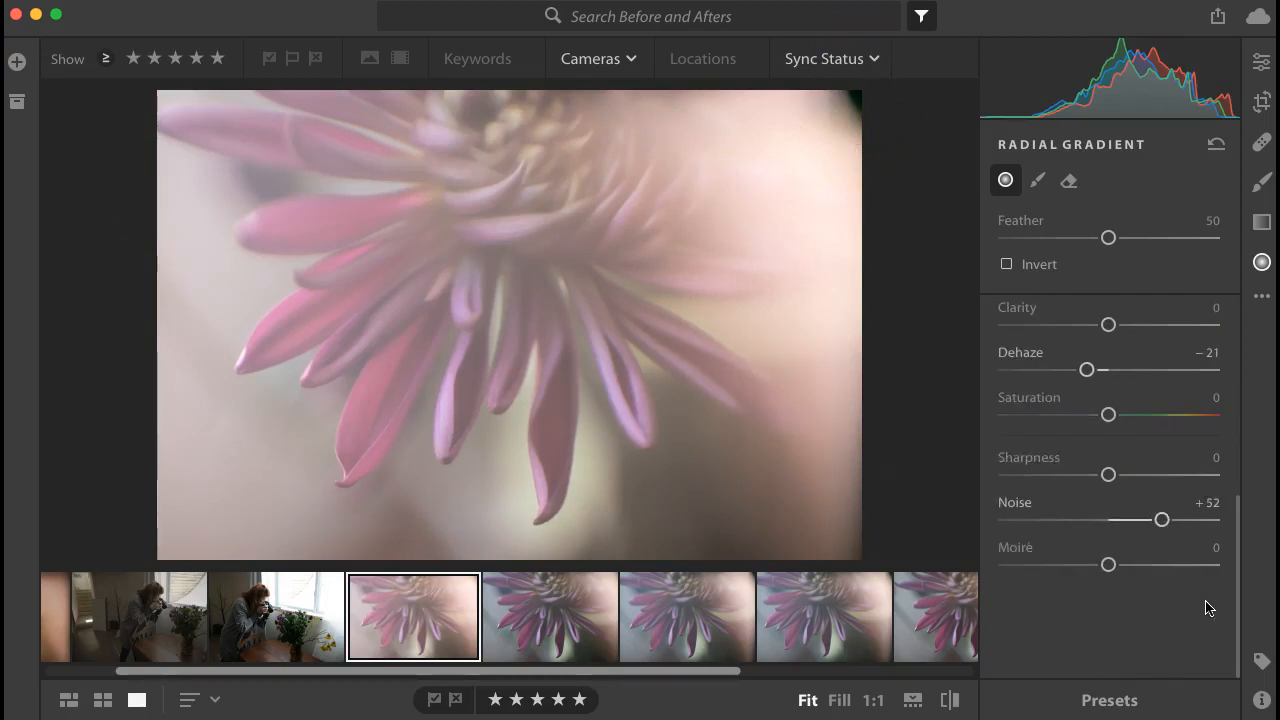
{"action": "left_click", "coordinate": [1217, 146]}
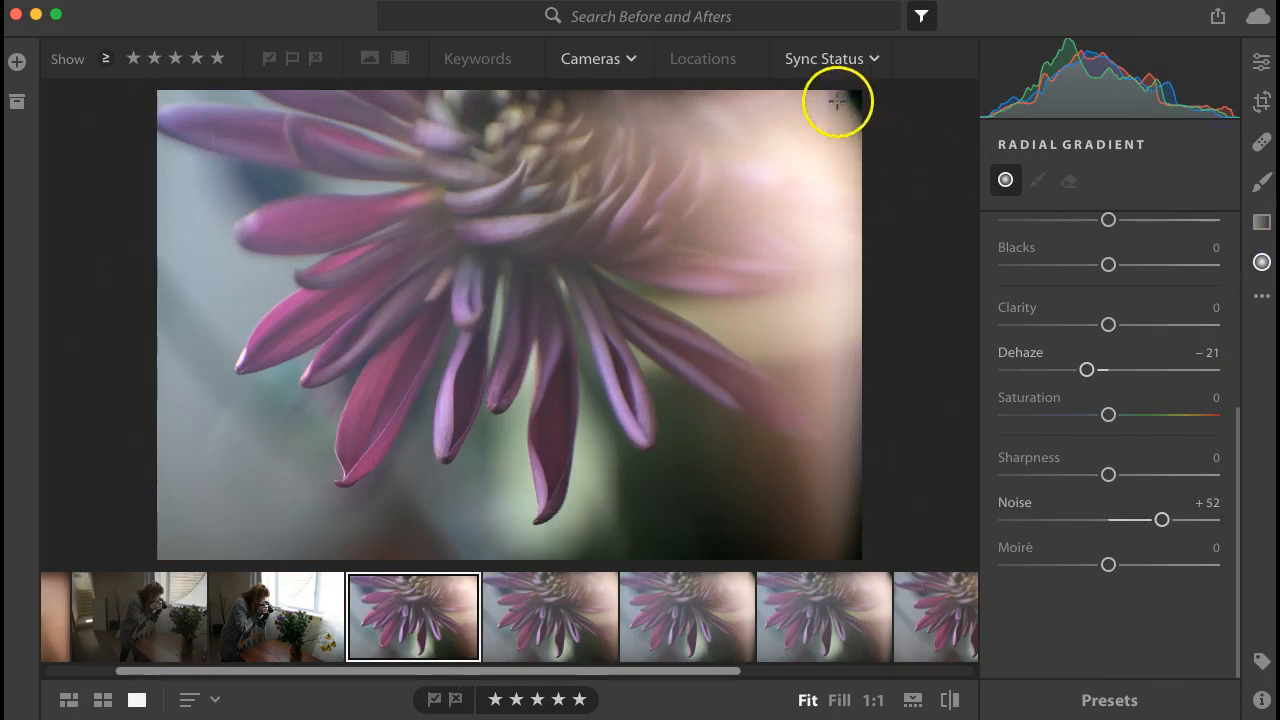
Draw a small radial gradient over the photo's dark upper-right corner and invert it so that it affects only the inside
{"action": "left_click_drag", "start_coordinate": [837, 106], "coordinate": [893, 141]}
{"action": "left_click", "coordinate": [1203, 398]}
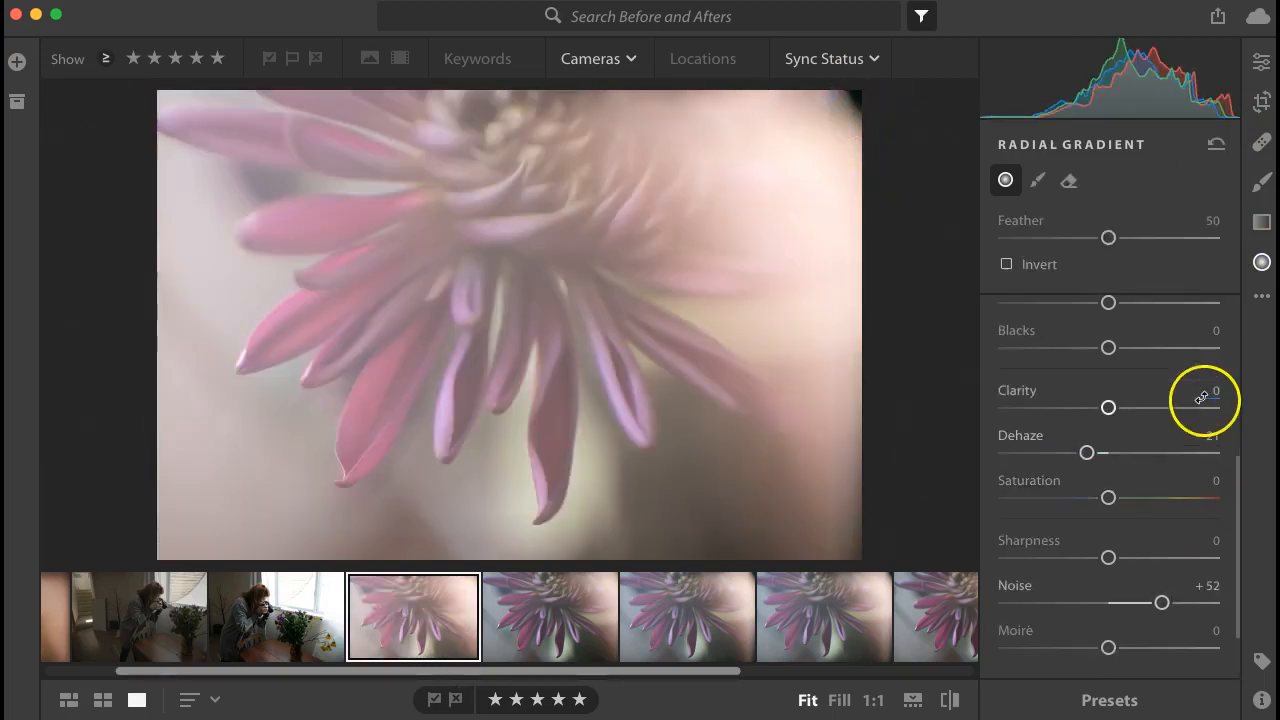
{"action": "scroll", "coordinate": [1100, 320], "scroll_direction": "up", "scroll_amount": 3}
{"action": "left_click", "coordinate": [1007, 264]}
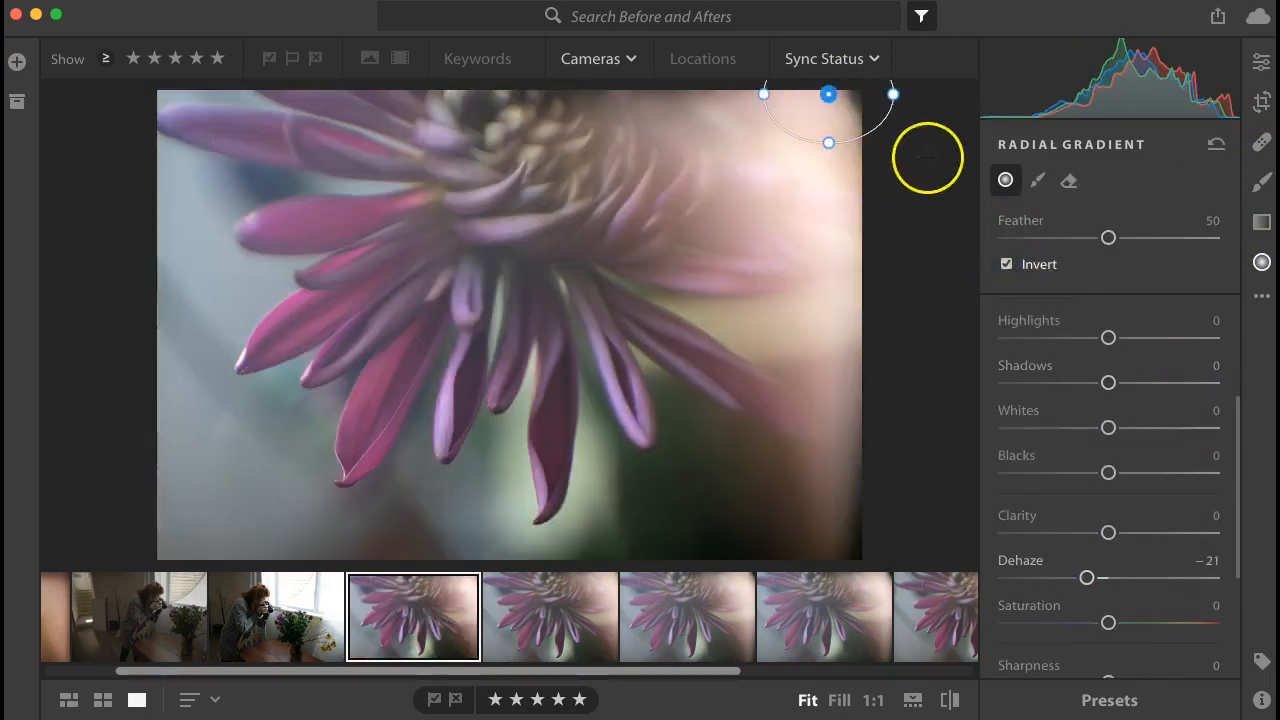
Set the corner gradient's Dehaze to −66 and Feather to 74, and adjust its fit over the dark corner
{"action": "left_click", "coordinate": [1088, 577]}
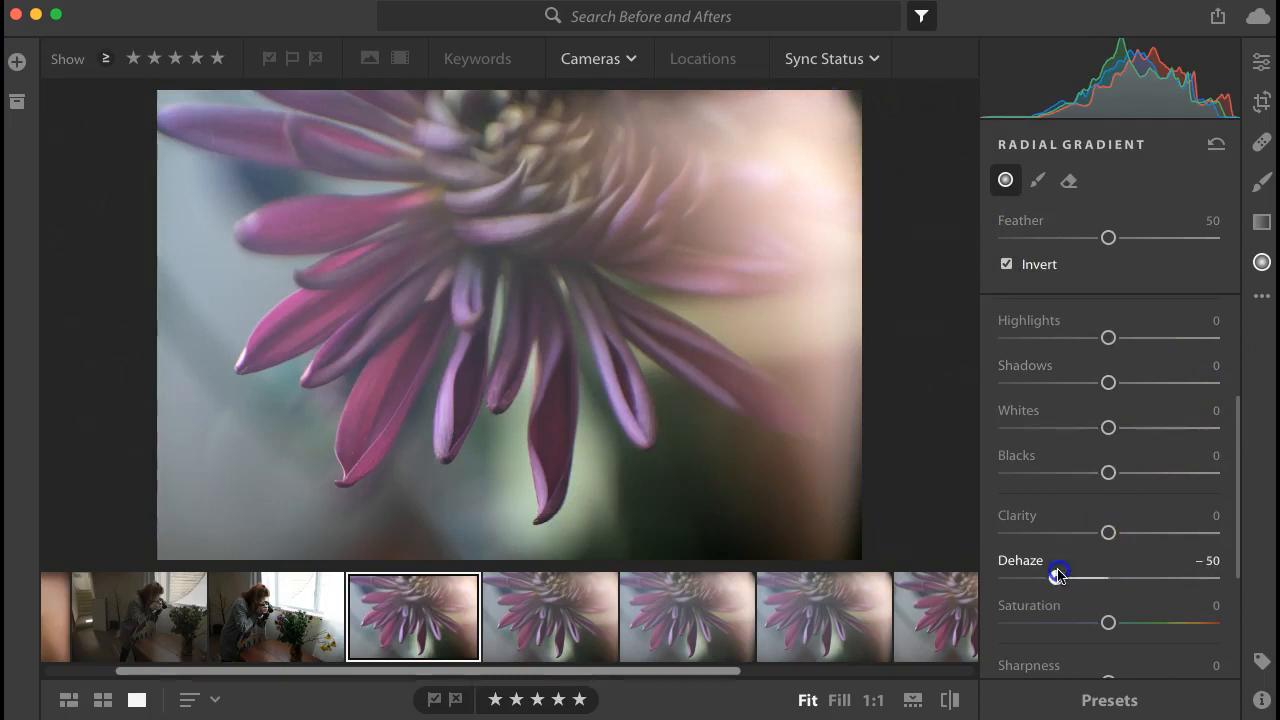
{"action": "left_click_drag", "start_coordinate": [1058, 575], "coordinate": [1055, 575]}
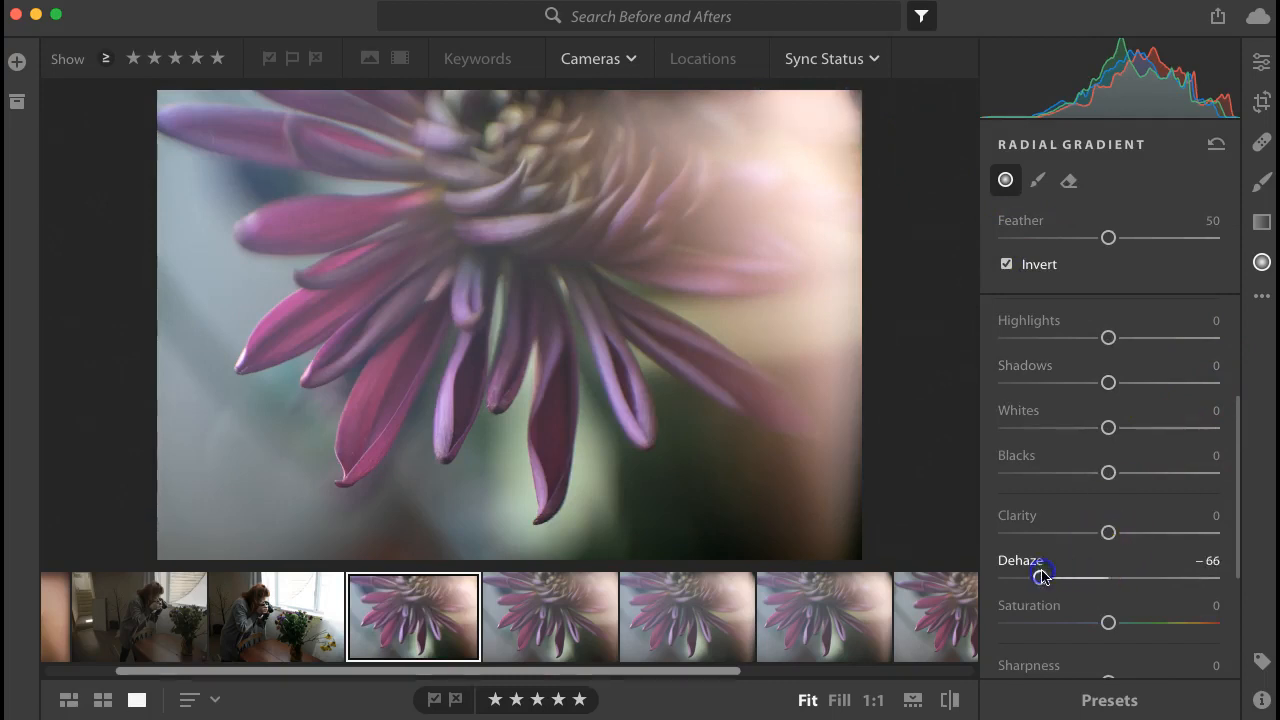
{"action": "left_click_drag", "start_coordinate": [832, 97], "coordinate": [754, 106]}
{"action": "left_click_drag", "start_coordinate": [1110, 237], "coordinate": [1165, 237]}
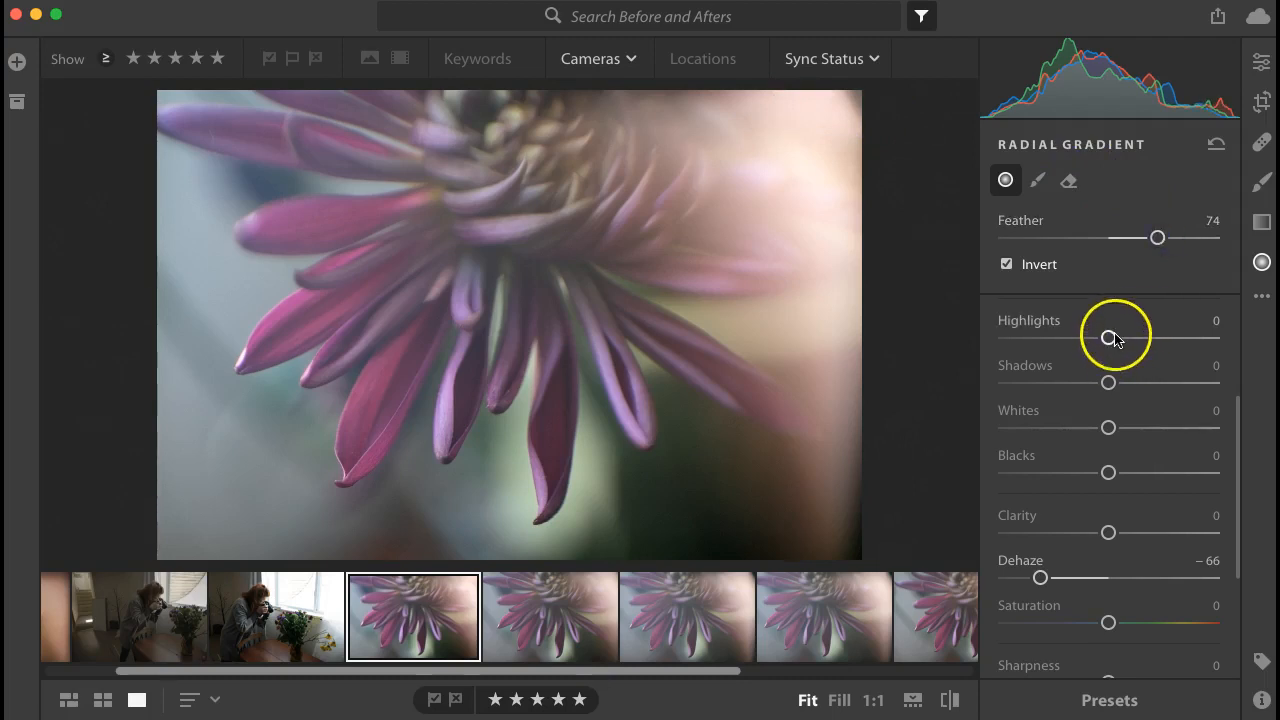
Set the corner gradient's Whites to +3, Highlights to +2 and Dehaze to −78, and nudge it towards the photo's corner
{"action": "left_click_drag", "start_coordinate": [1112, 432], "coordinate": [1111, 339]}
{"action": "left_click_drag", "start_coordinate": [1040, 578], "coordinate": [1010, 580]}
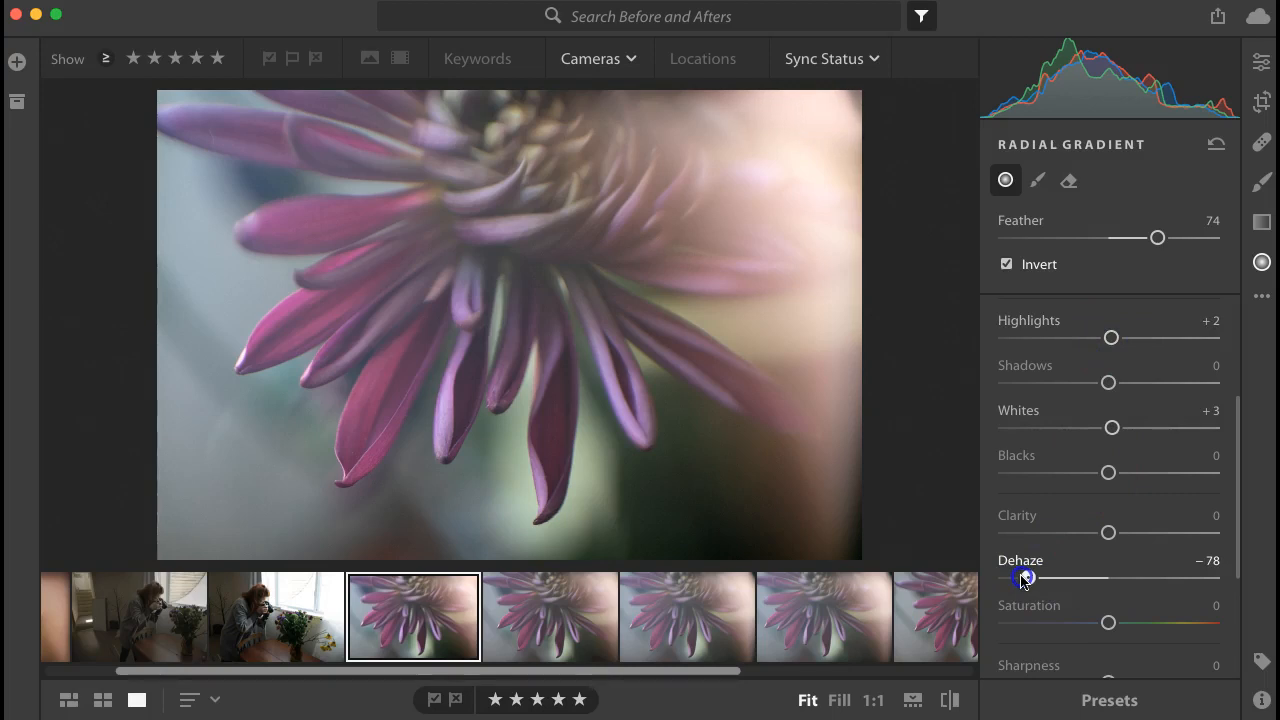
{"action": "left_click_drag", "start_coordinate": [858, 101], "coordinate": [868, 94]}
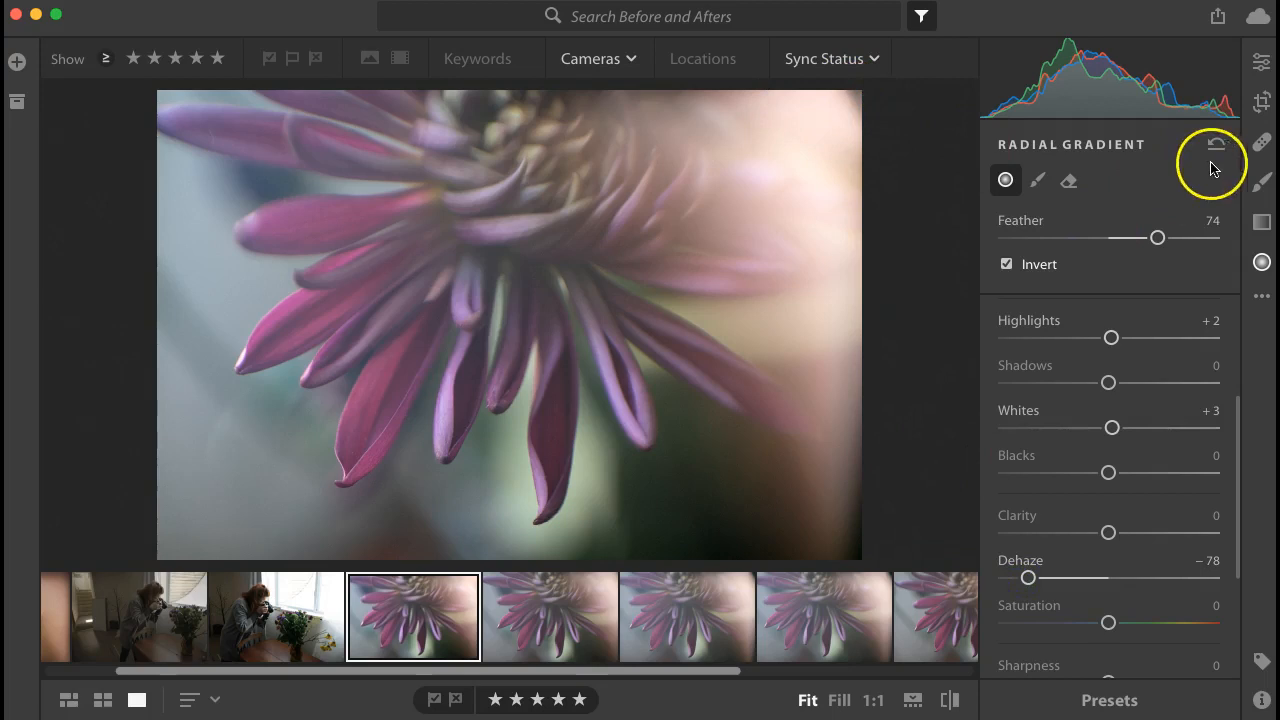
Reset the radial gradient's Whites to 0, raise its Exposure to +0.52, and fine-tune its position on the upper-right corner
{"action": "left_click", "coordinate": [1264, 226]}
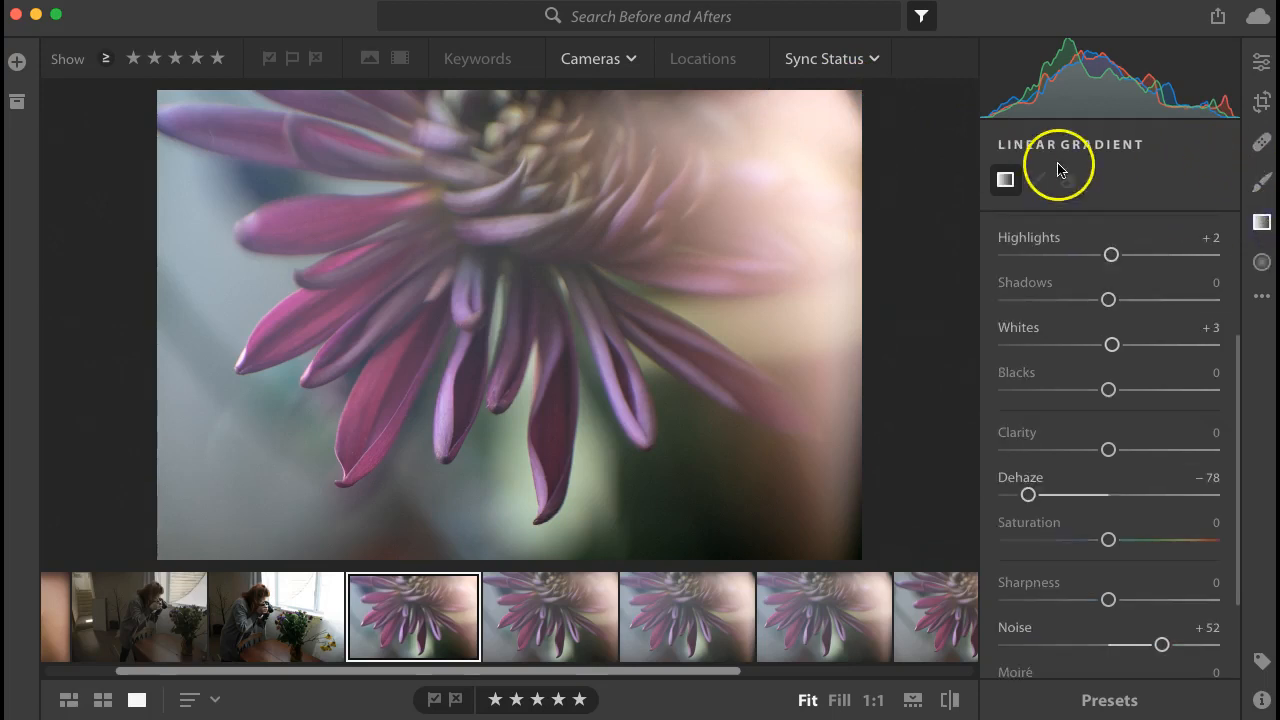
{"action": "left_click", "coordinate": [1257, 258]}
{"action": "left_click", "coordinate": [1257, 258]}
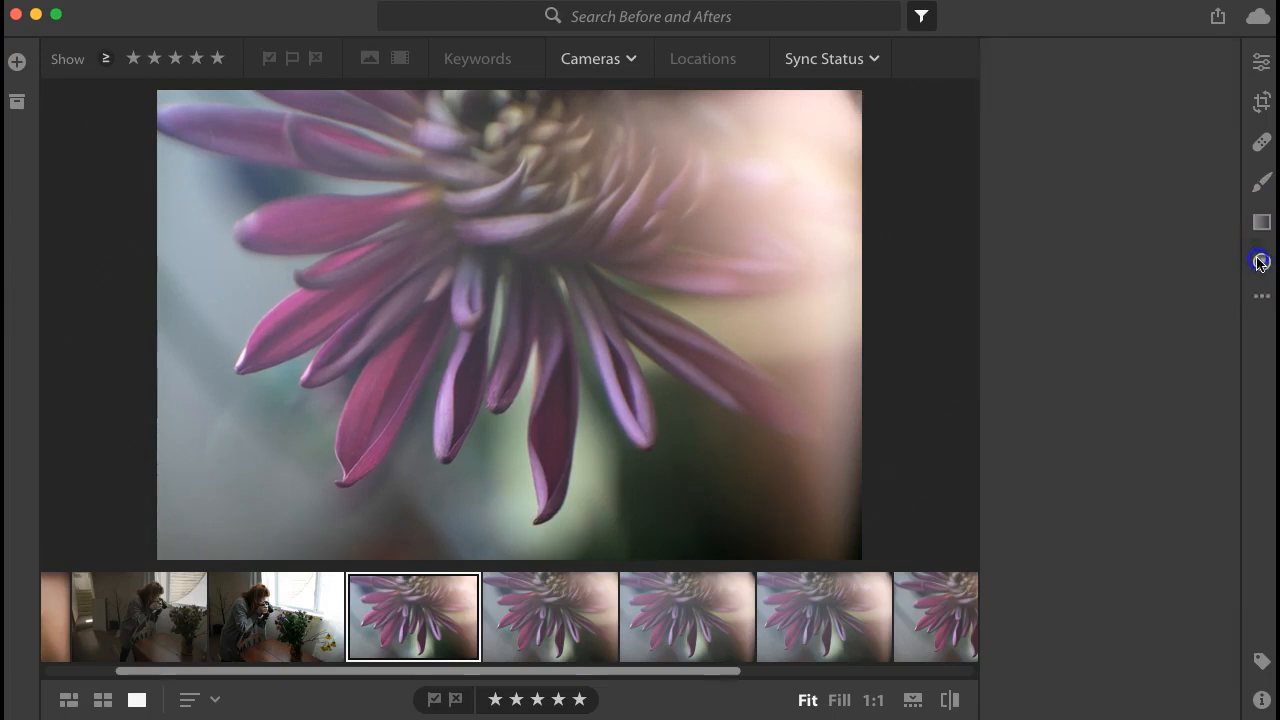
{"action": "left_click", "coordinate": [1257, 258]}
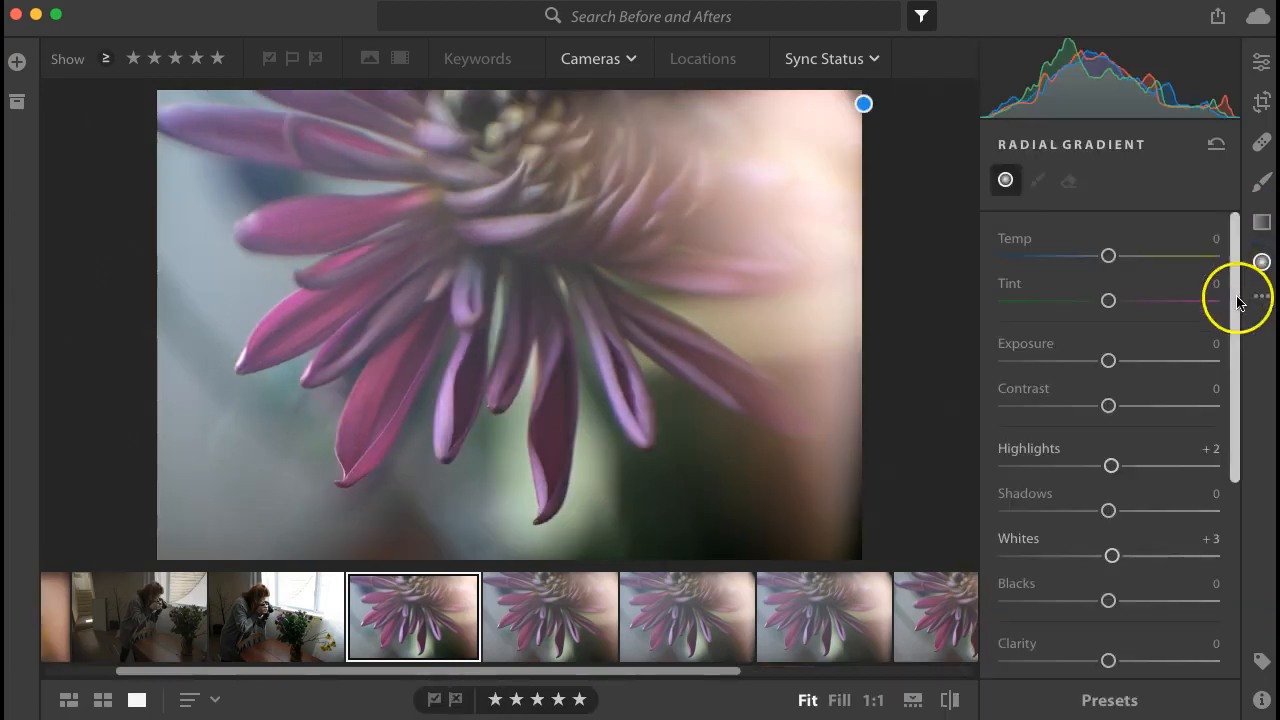
{"action": "scroll", "coordinate": [1148, 445], "scroll_direction": "down", "scroll_amount": 2}
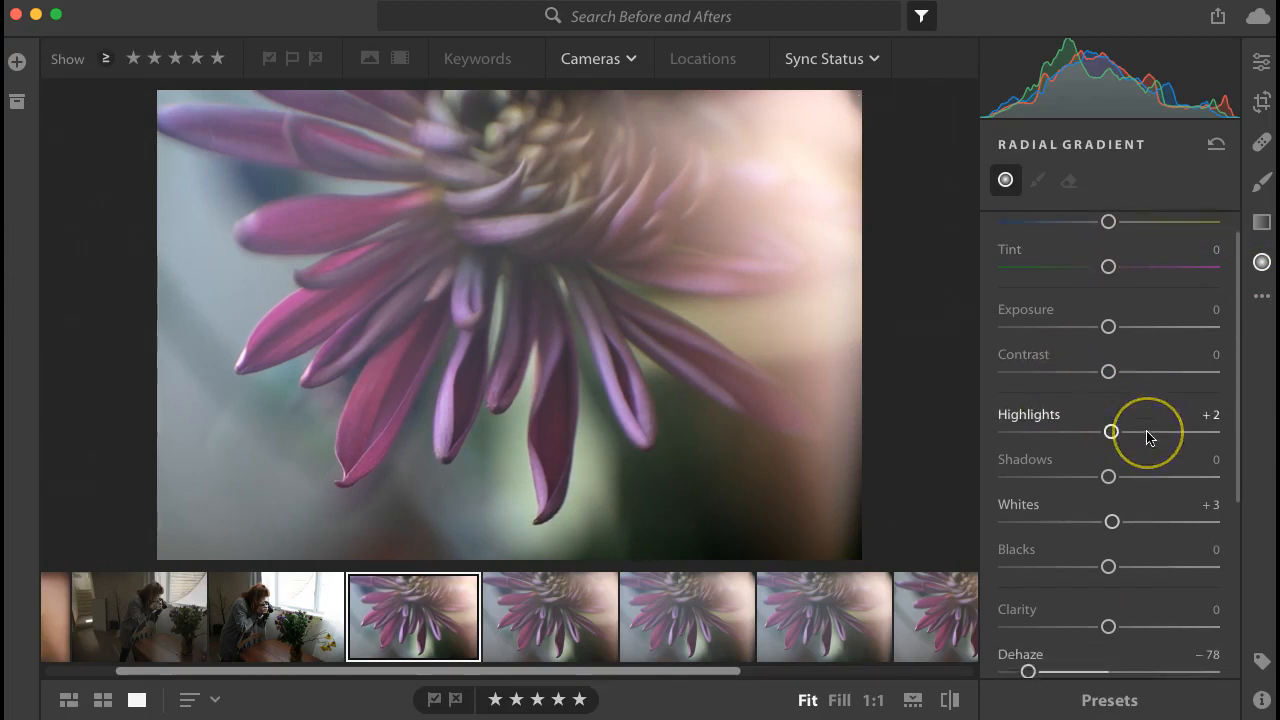
{"action": "scroll", "coordinate": [1146, 437], "scroll_direction": "up", "scroll_amount": 1}
{"action": "left_click", "coordinate": [1111, 549]}
{"action": "left_click_drag", "start_coordinate": [1108, 352], "coordinate": [1122, 352]}
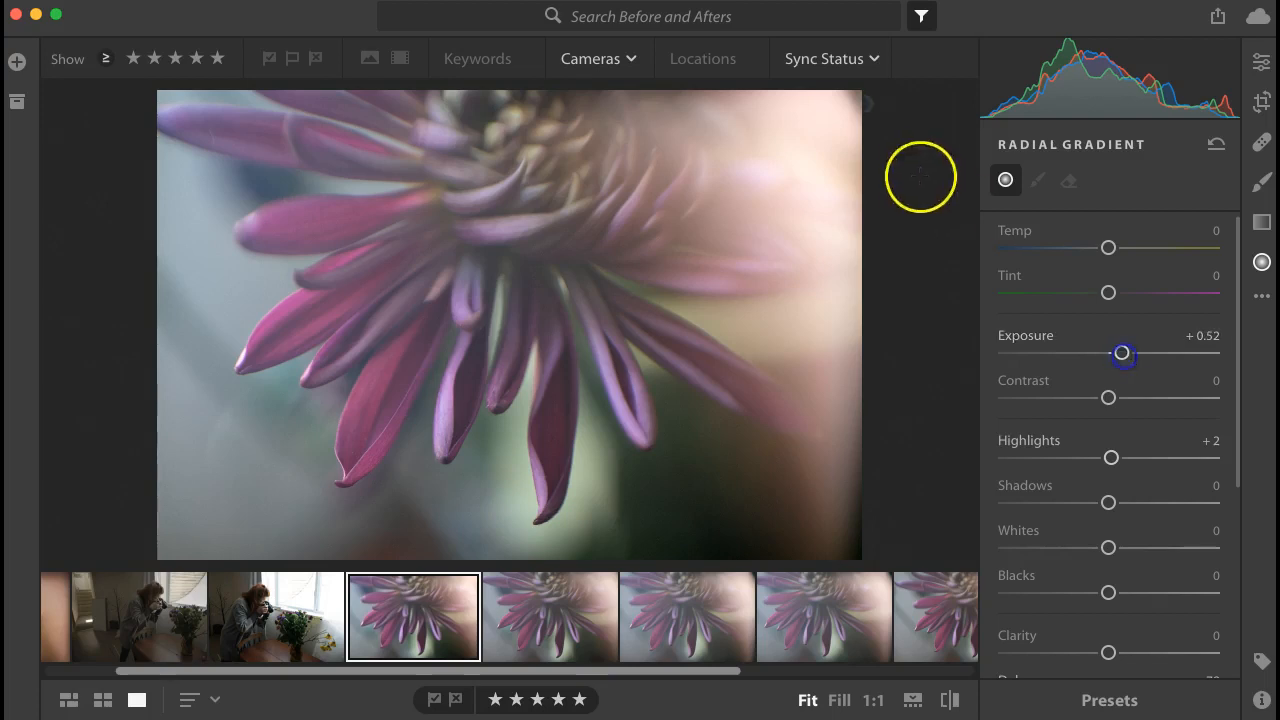
{"action": "mouse_move", "coordinate": [844, 92]}
{"action": "left_mouse_down"}
{"action": "mouse_move", "coordinate": [875, 113]}
{"action": "mouse_move", "coordinate": [862, 96]}
{"action": "left_mouse_up"}
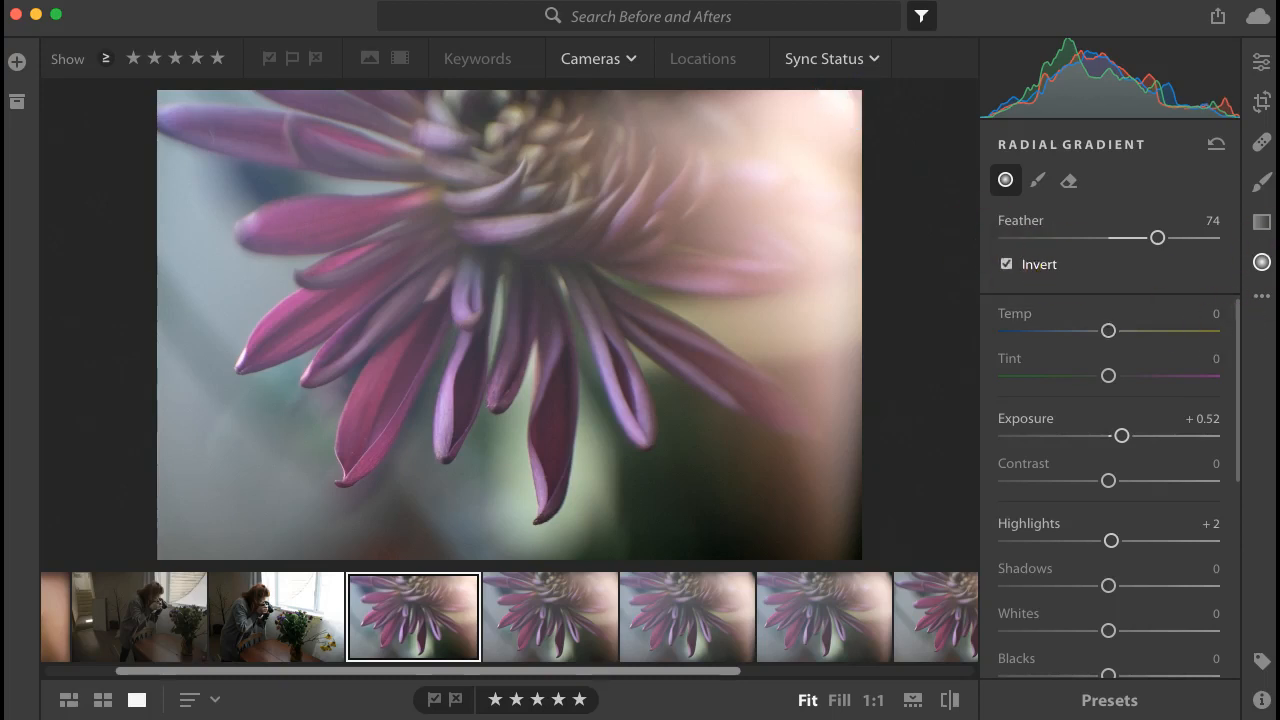
Leave the radial gradient, collapse the Light settings and show the presets for the flower photo
{"action": "left_click", "coordinate": [1260, 263]}
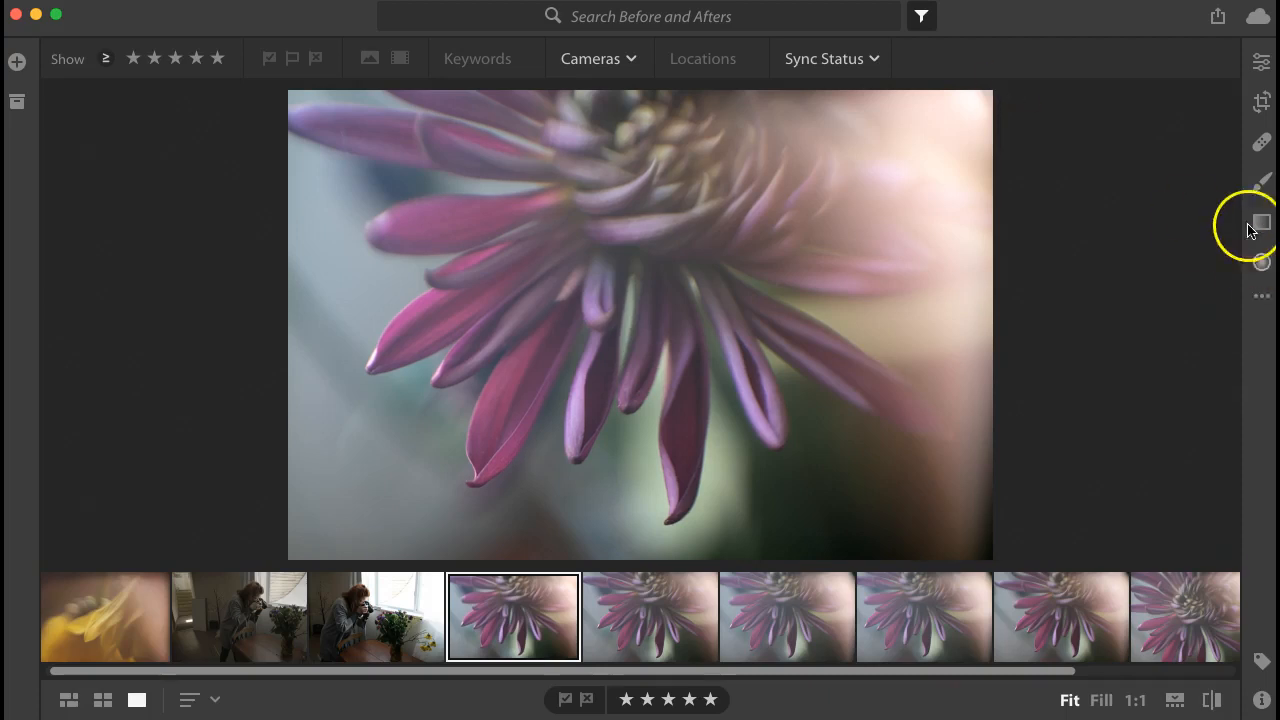
{"action": "left_click", "coordinate": [1262, 60]}
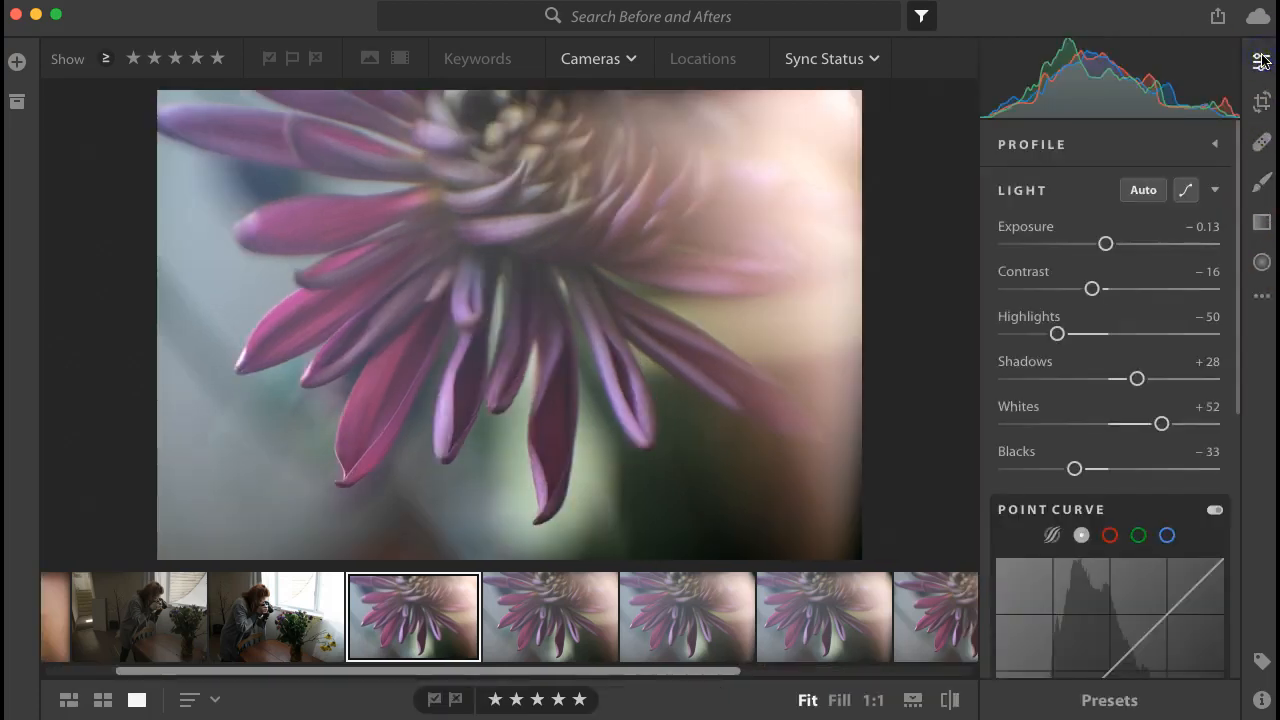
{"action": "left_click", "coordinate": [1218, 188]}
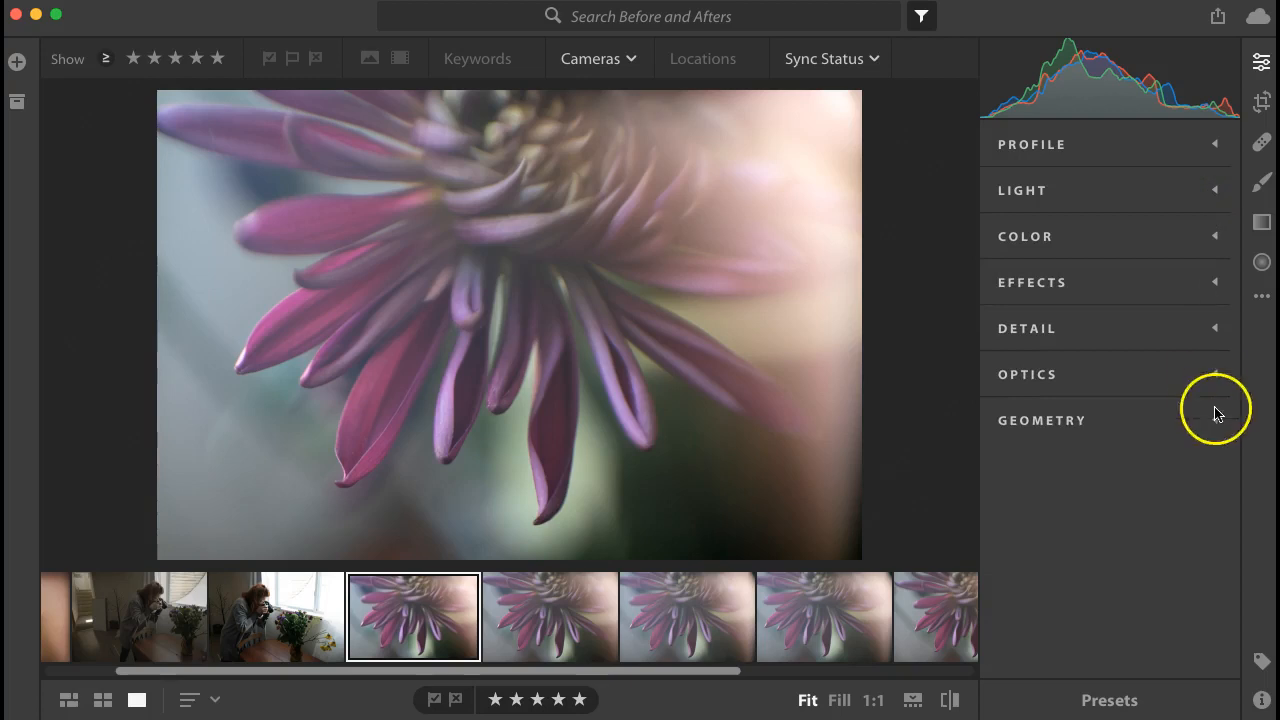
{"action": "left_click", "coordinate": [1110, 700]}
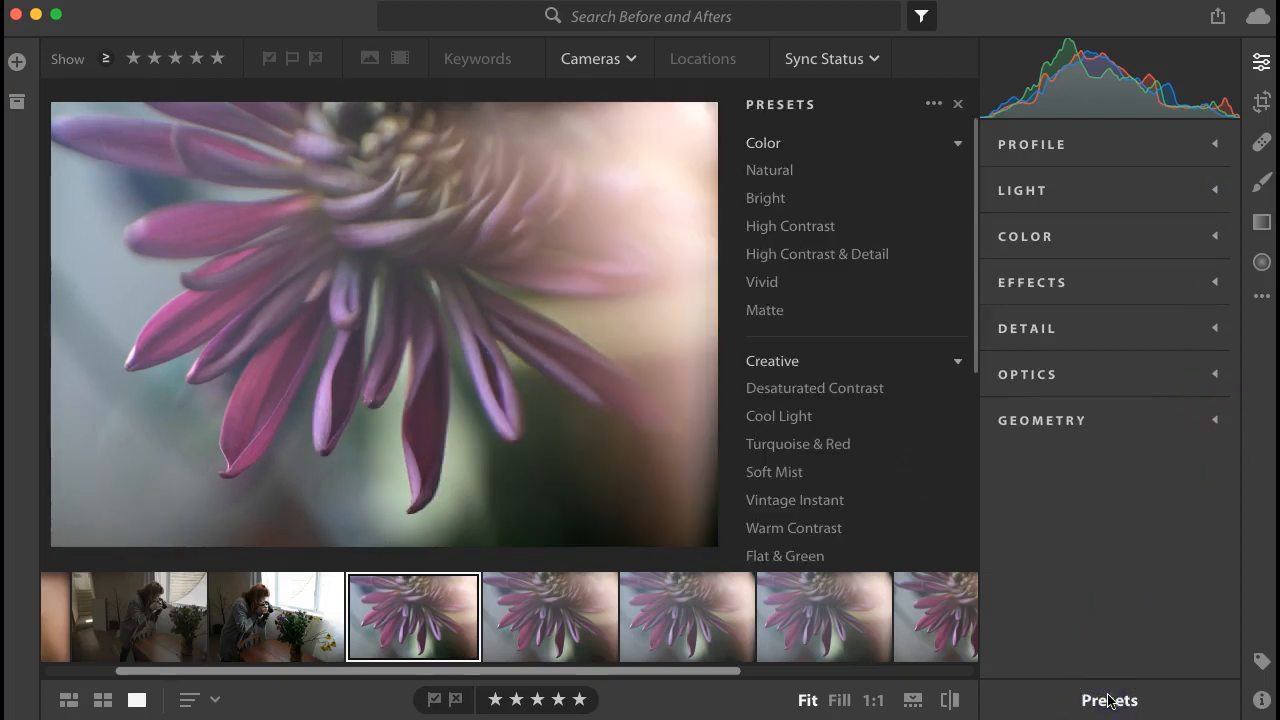
Preview the Color and Creative presets on the flower photo, apply the Vivid preset and close the presets
{"action": "scroll", "coordinate": [930, 502], "scroll_direction": "down", "scroll_amount": 2}
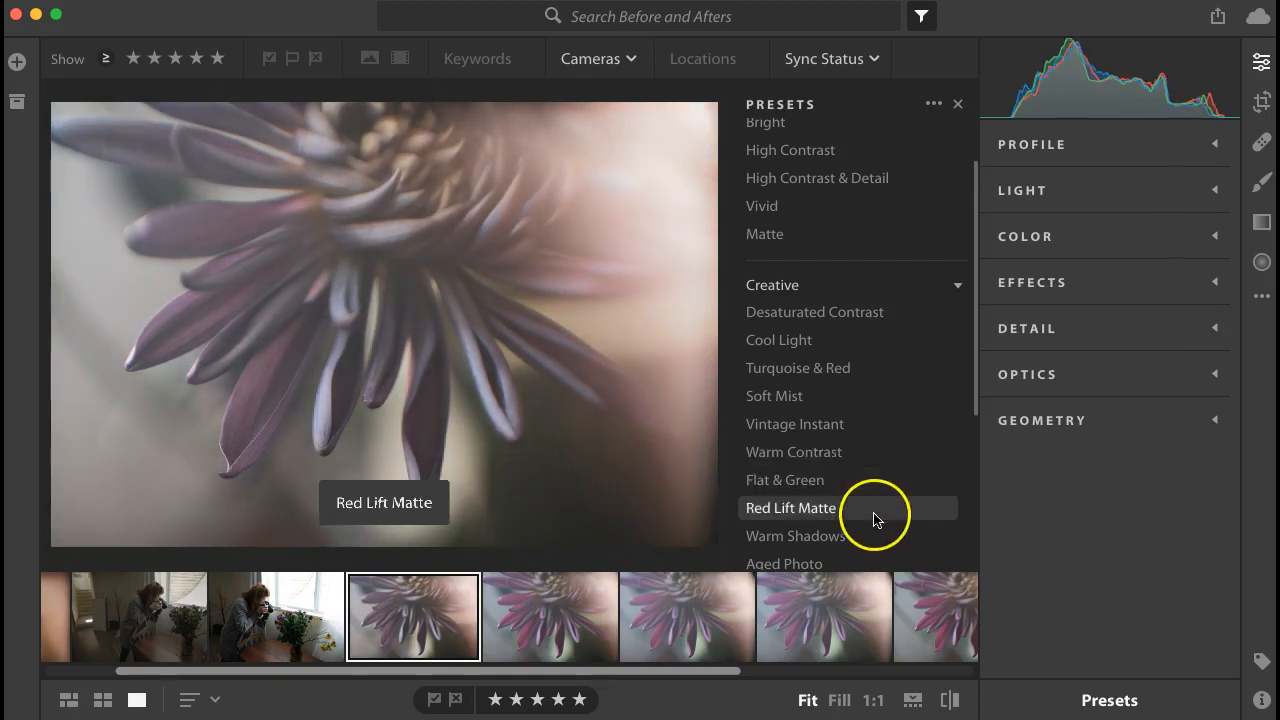
{"action": "scroll", "coordinate": [871, 204], "scroll_direction": "up", "scroll_amount": 2}
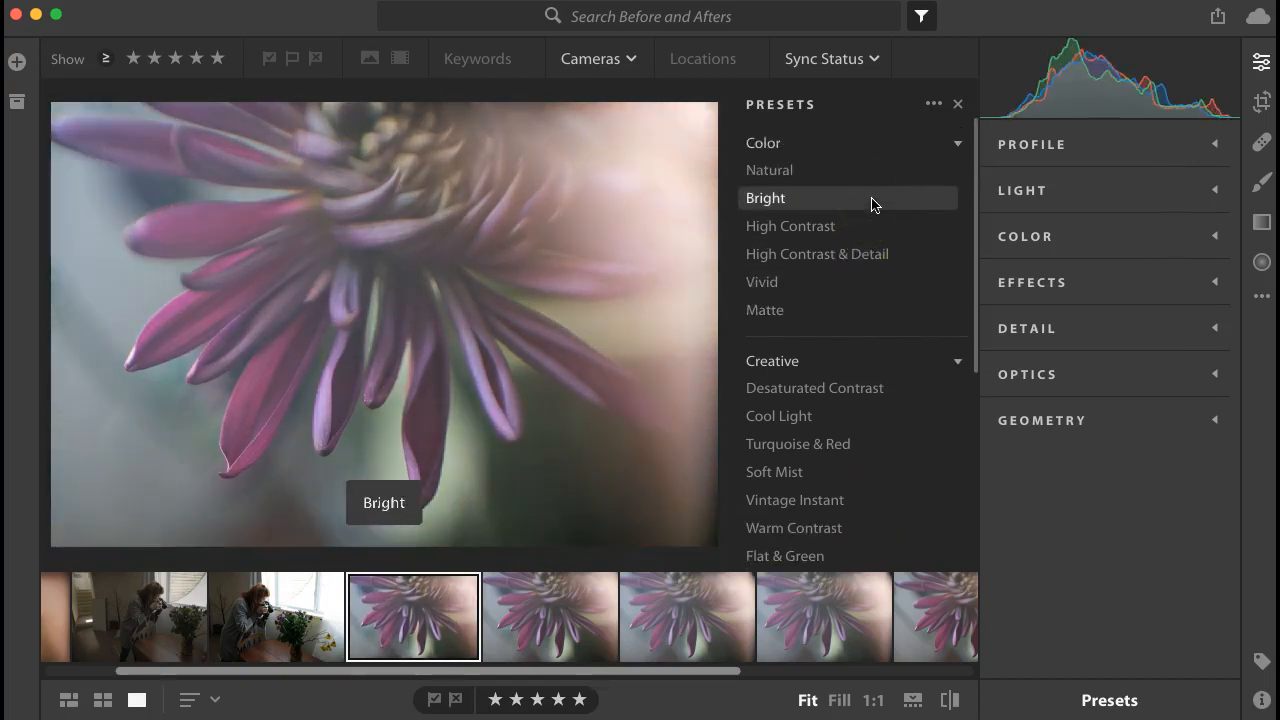
{"action": "left_click", "coordinate": [786, 170]}
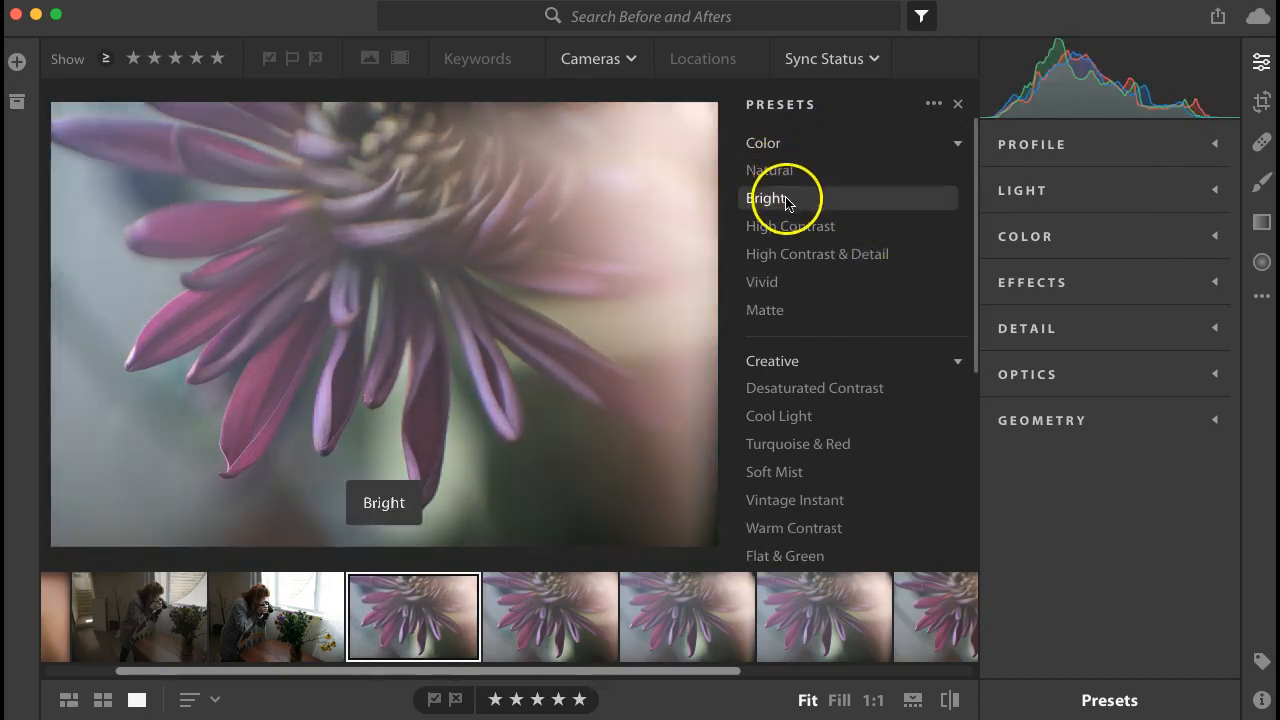
{"action": "left_click", "coordinate": [789, 257]}
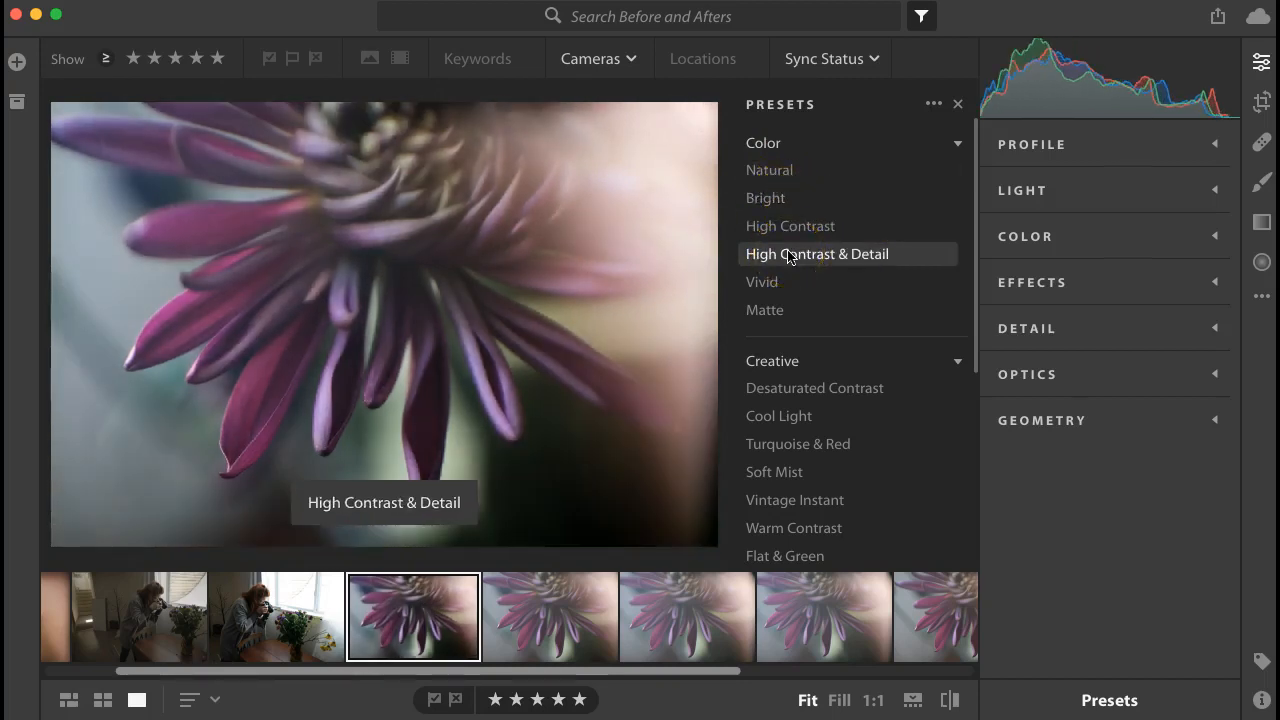
{"action": "left_click", "coordinate": [786, 282]}
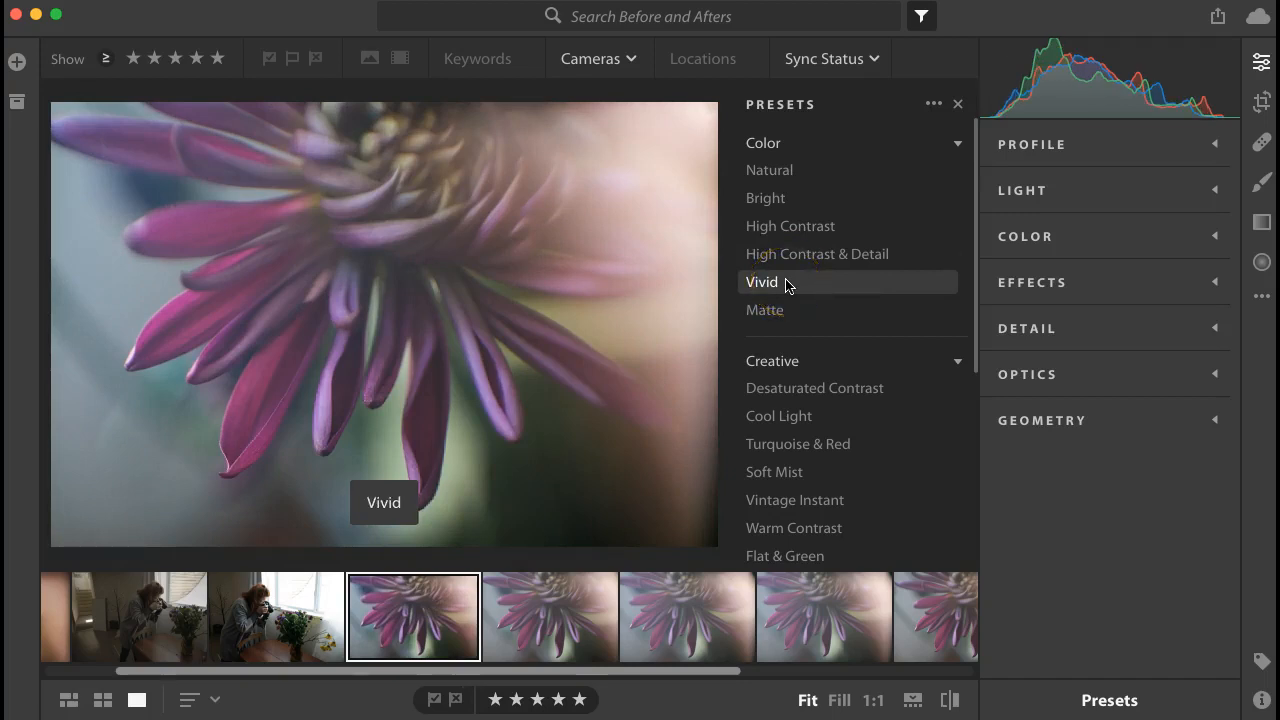
{"action": "left_click", "coordinate": [786, 283]}
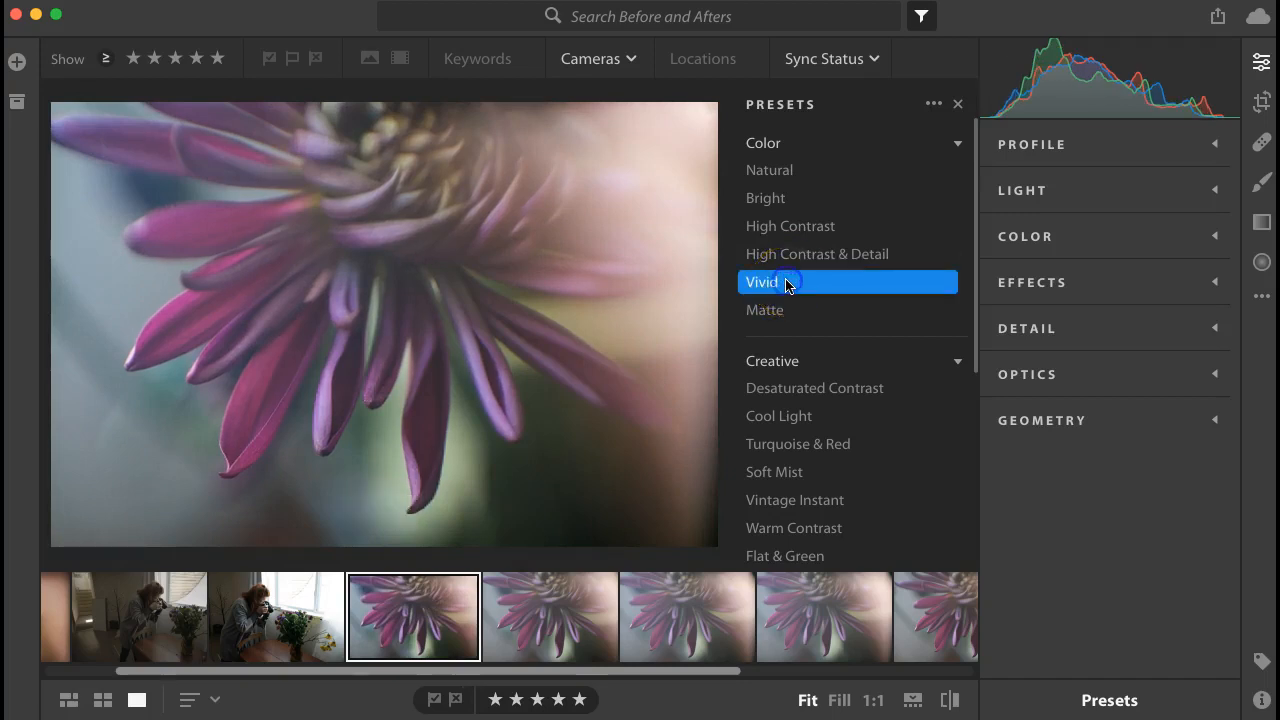
{"action": "left_click", "coordinate": [973, 364]}
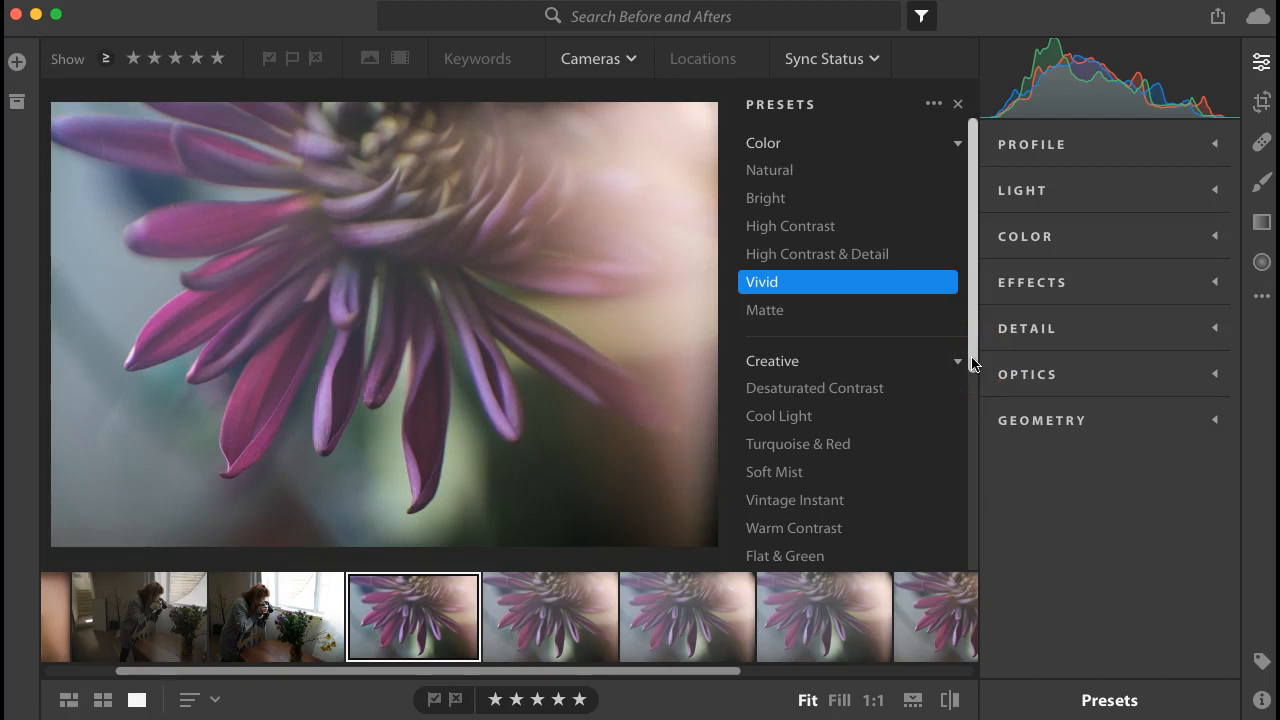
{"action": "left_click", "coordinate": [1232, 190]}
{"action": "left_click", "coordinate": [1114, 128]}
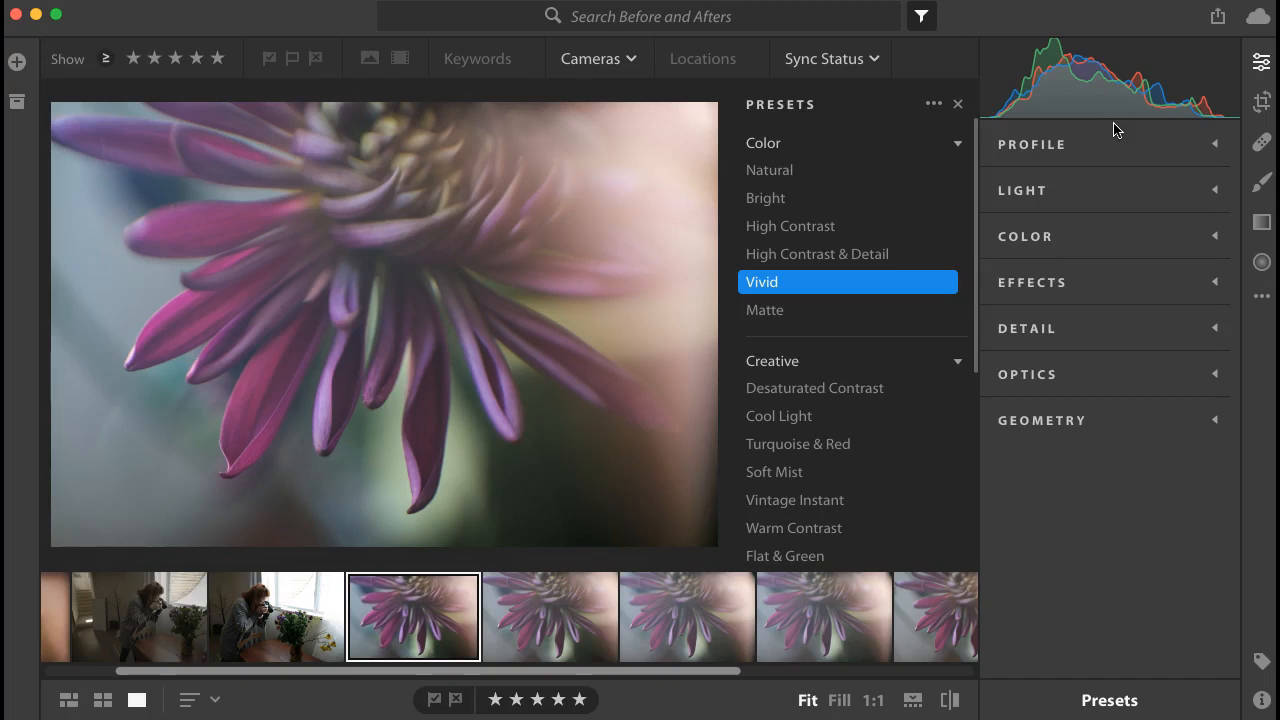
{"action": "left_click", "coordinate": [958, 104]}
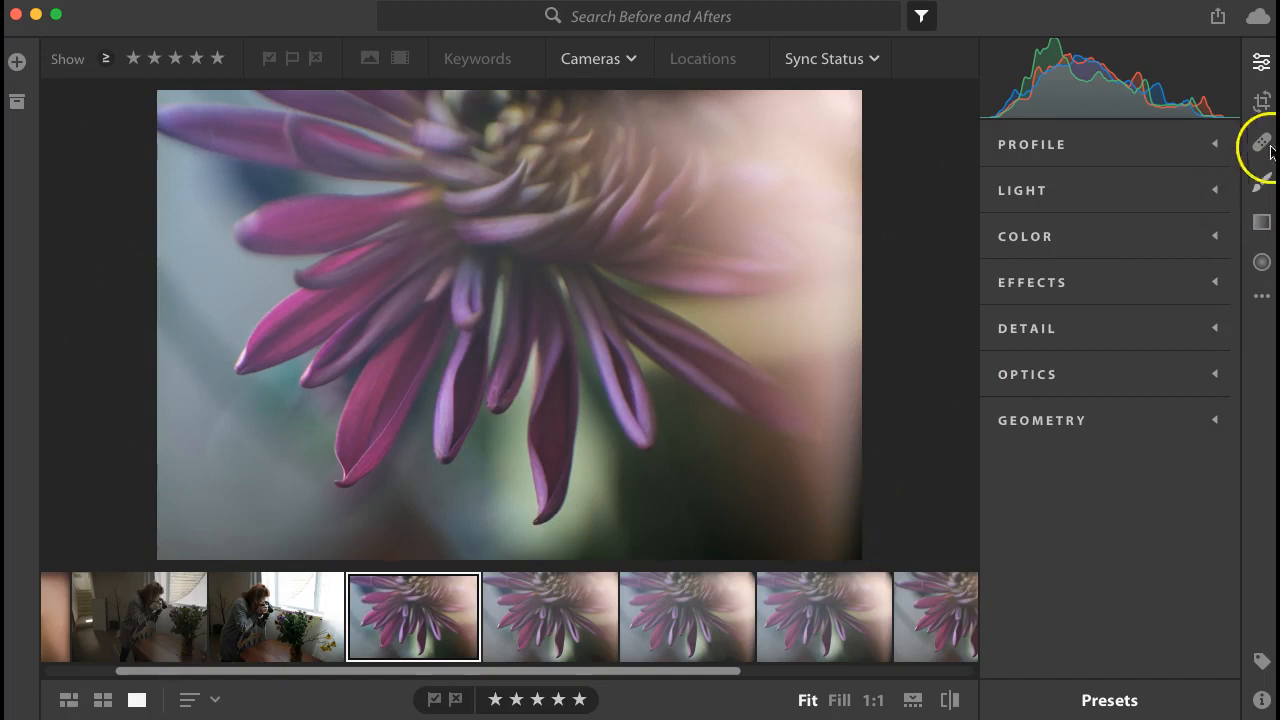
Draw a short diagonal linear gradient inward from the first purple flower photo's dark lower-right corner
{"action": "left_click", "coordinate": [1262, 222]}
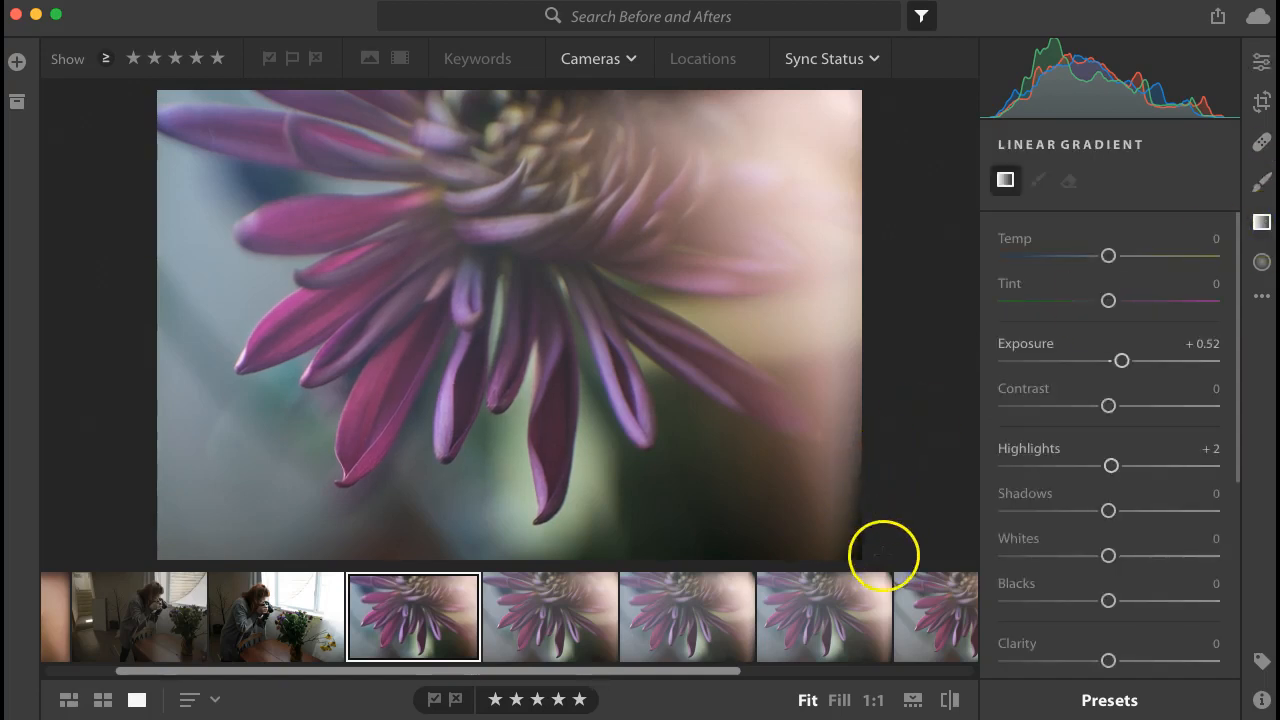
{"action": "left_click", "coordinate": [874, 585]}
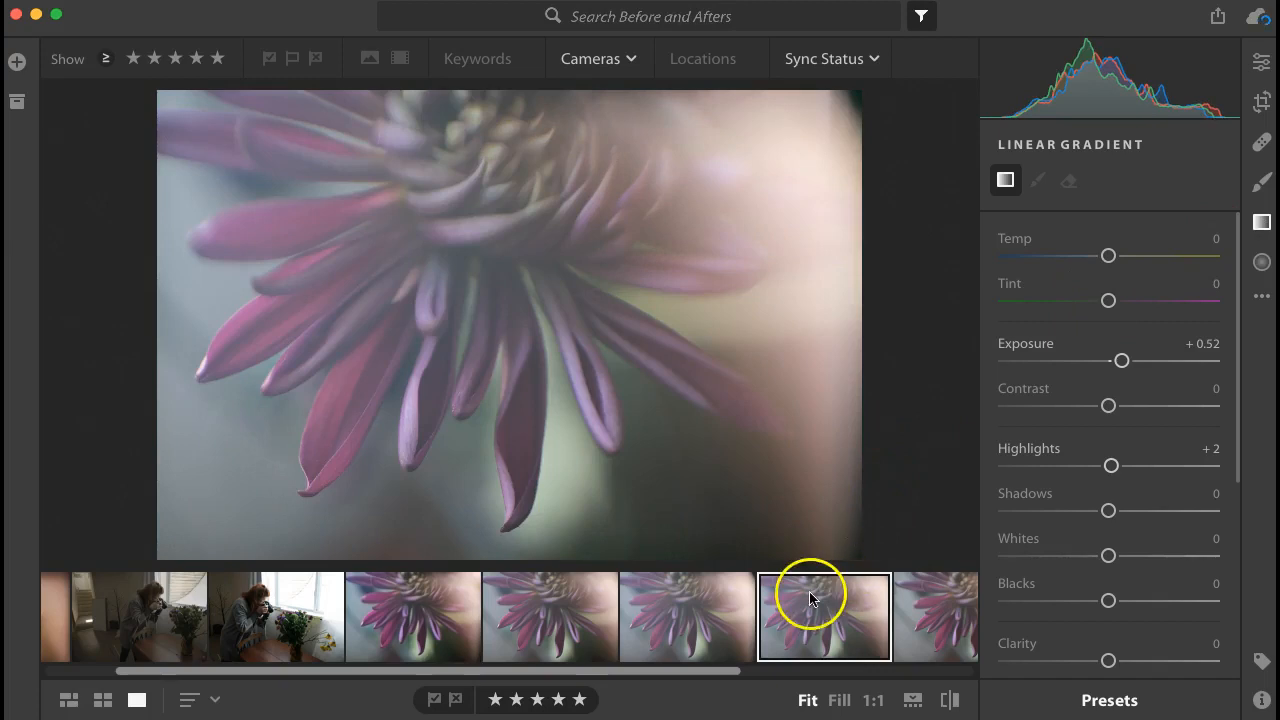
{"action": "left_click", "coordinate": [440, 625]}
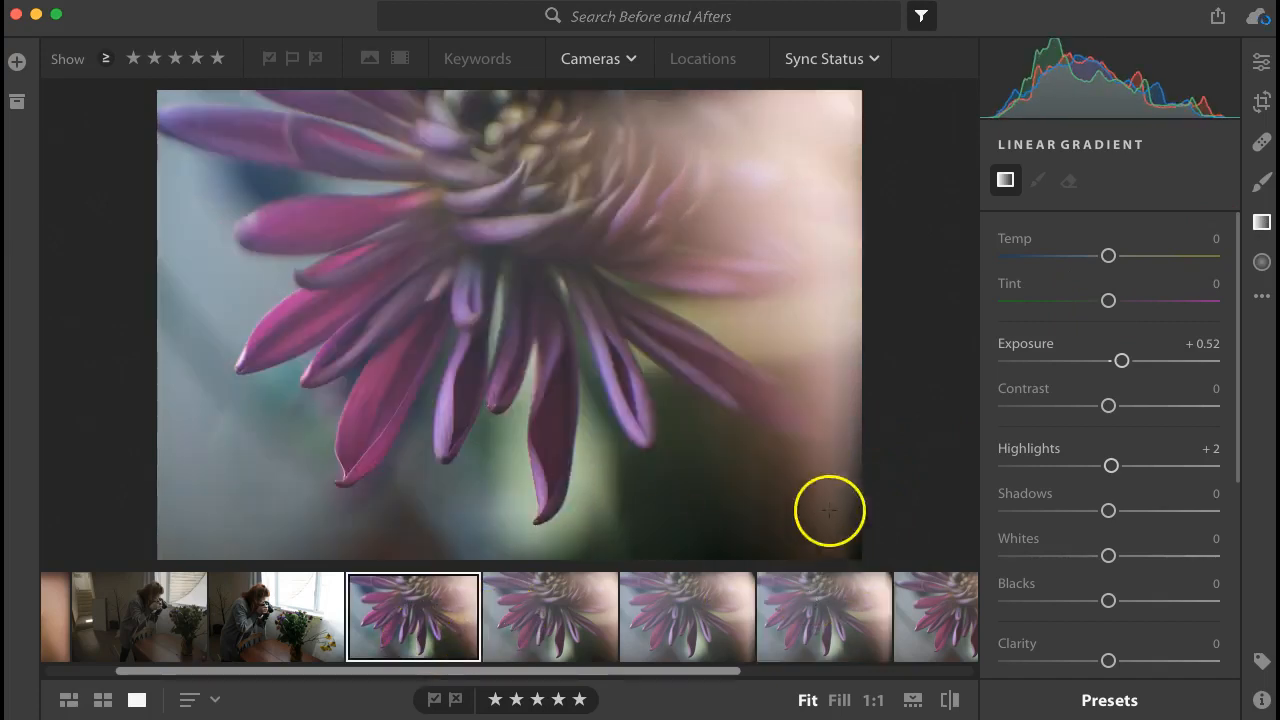
{"action": "left_click_drag", "start_coordinate": [887, 551], "coordinate": [801, 498]}
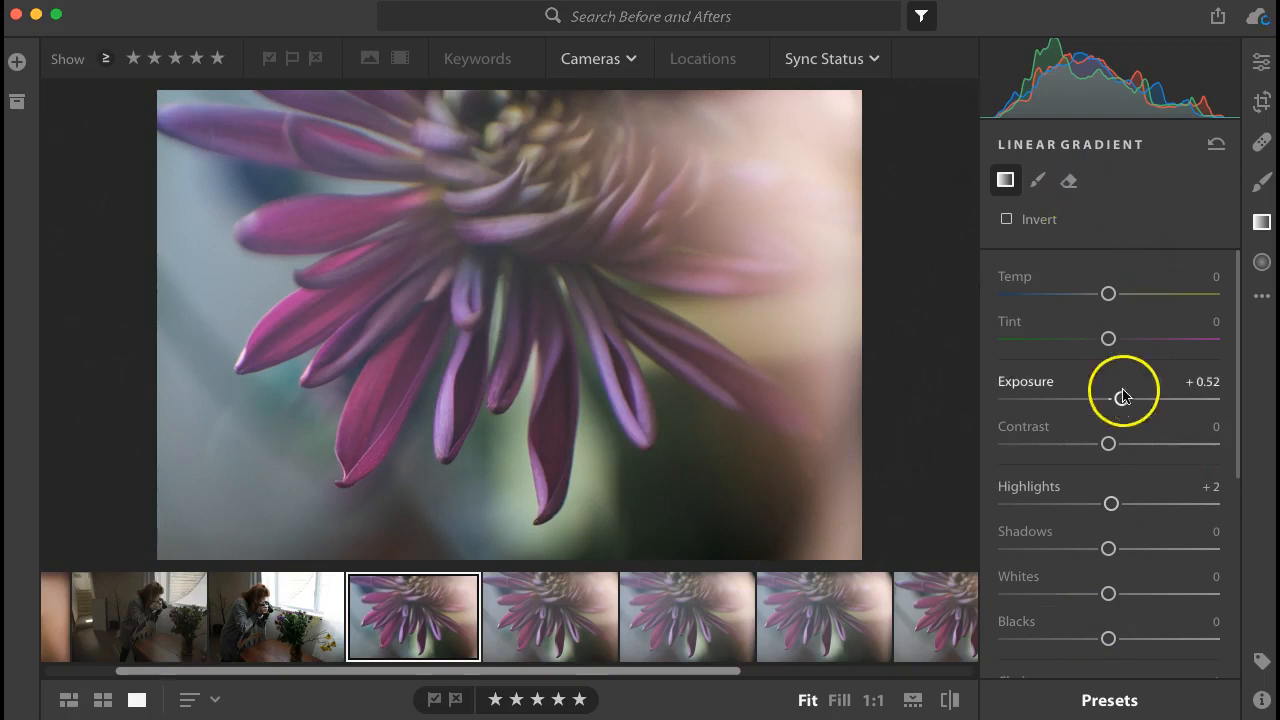
Check the linear gradient's settings and readjust its placement over the lower-right part of the photo
{"action": "scroll", "coordinate": [1168, 443], "scroll_direction": "down", "scroll_amount": 5}
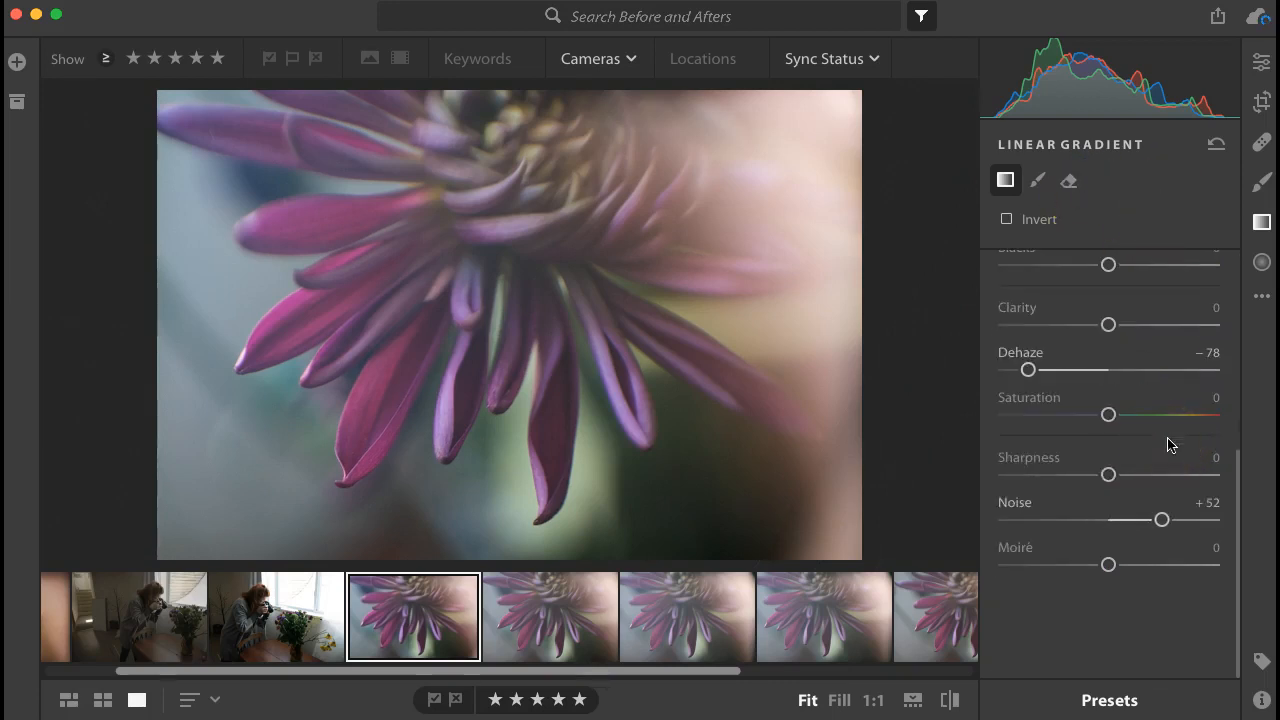
{"action": "scroll", "coordinate": [1171, 445], "scroll_direction": "up", "scroll_amount": 1}
{"action": "scroll", "coordinate": [1171, 445], "scroll_direction": "down", "scroll_amount": 1}
{"action": "scroll", "coordinate": [1171, 445], "scroll_direction": "up", "scroll_amount": 5}
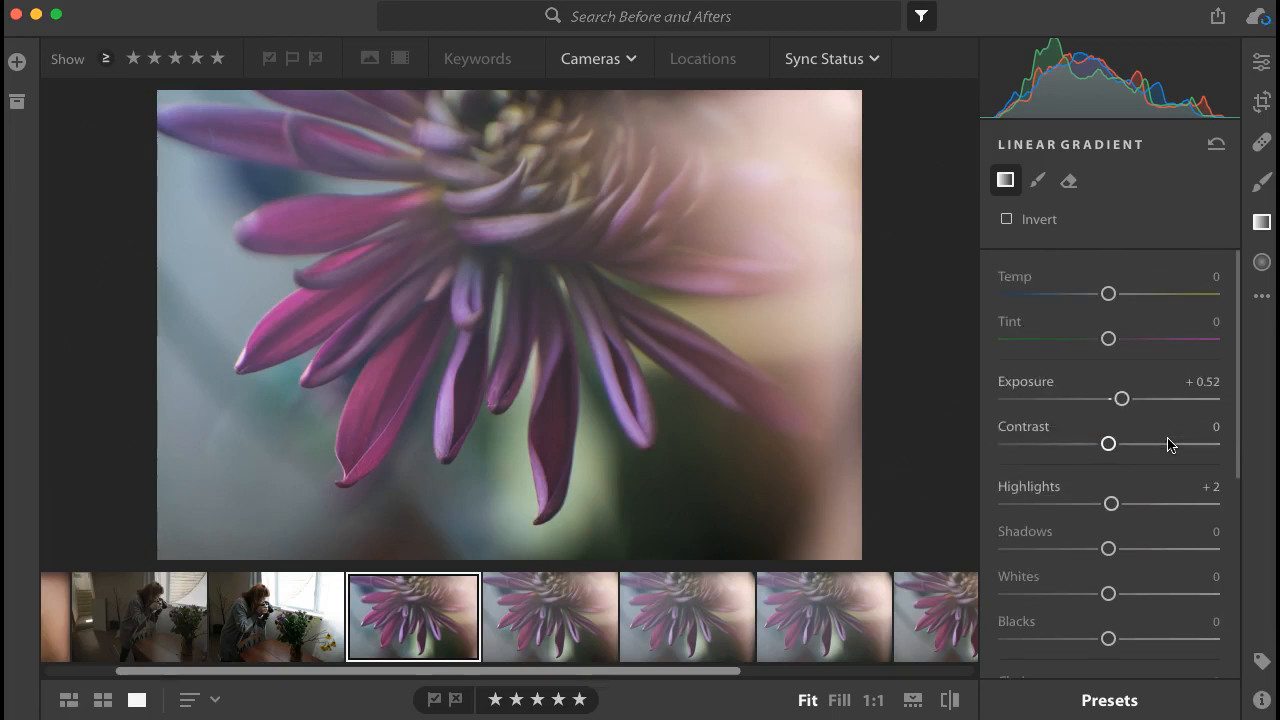
{"action": "mouse_move", "coordinate": [957, 371]}
{"action": "left_mouse_down"}
{"action": "mouse_move", "coordinate": [817, 449]}
{"action": "mouse_move", "coordinate": [784, 448]}
{"action": "left_mouse_up"}
Set the linear gradient's Exposure to −0.41 and shift the gradient closer to the photo's lower-right corner
{"action": "left_click_drag", "start_coordinate": [1122, 400], "coordinate": [1112, 404]}
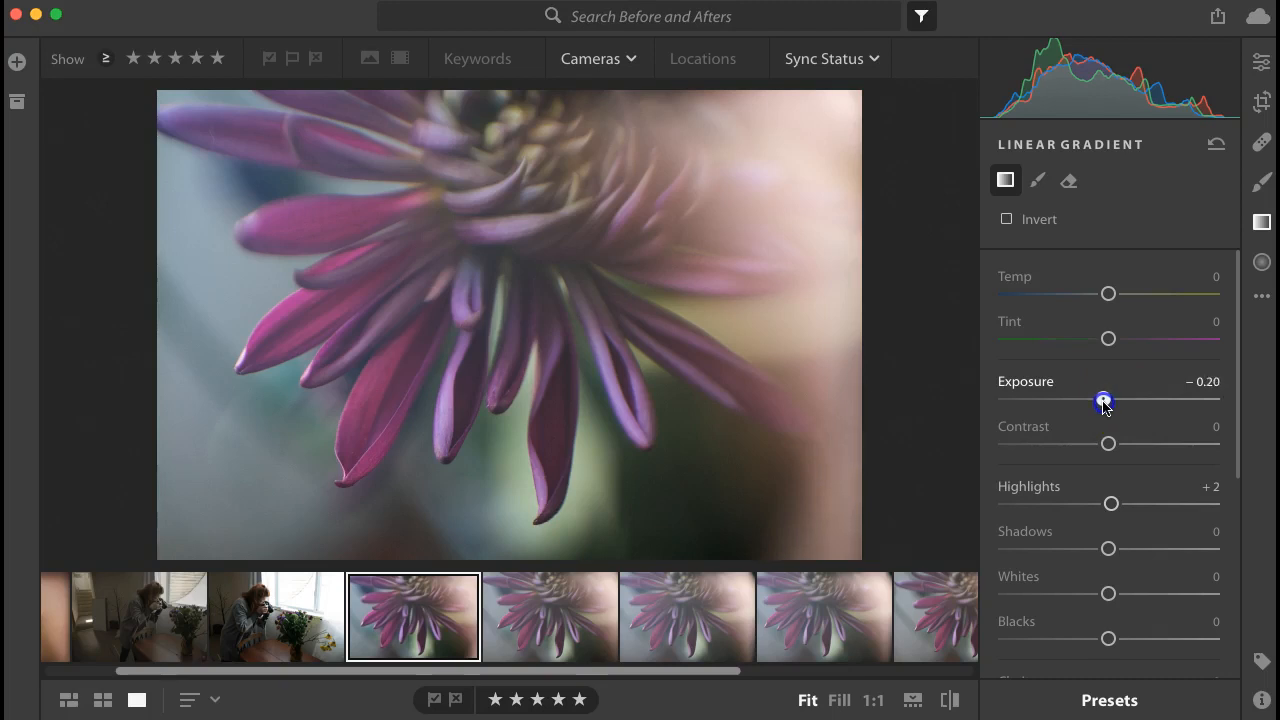
{"action": "left_click_drag", "start_coordinate": [1101, 403], "coordinate": [1101, 403]}
{"action": "left_click_drag", "start_coordinate": [829, 520], "coordinate": [839, 536]}
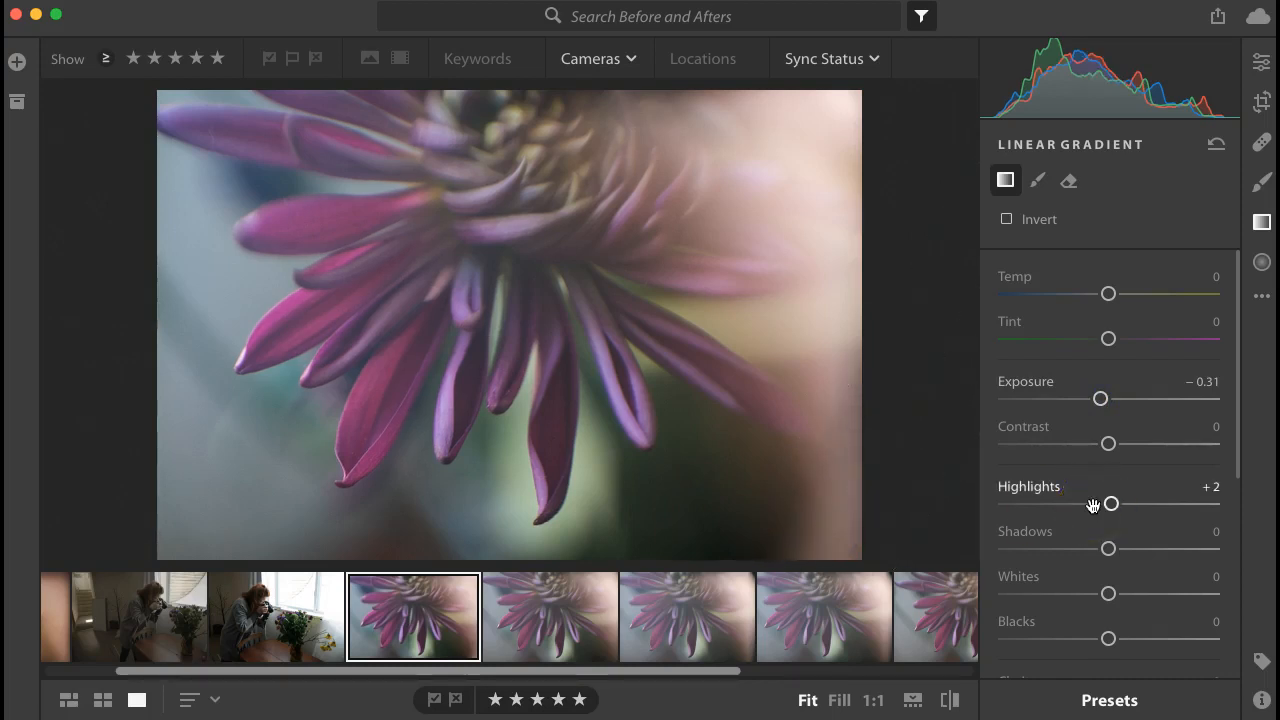
{"action": "left_click_drag", "start_coordinate": [1101, 402], "coordinate": [1098, 402]}
{"action": "left_click_drag", "start_coordinate": [839, 535], "coordinate": [851, 542]}
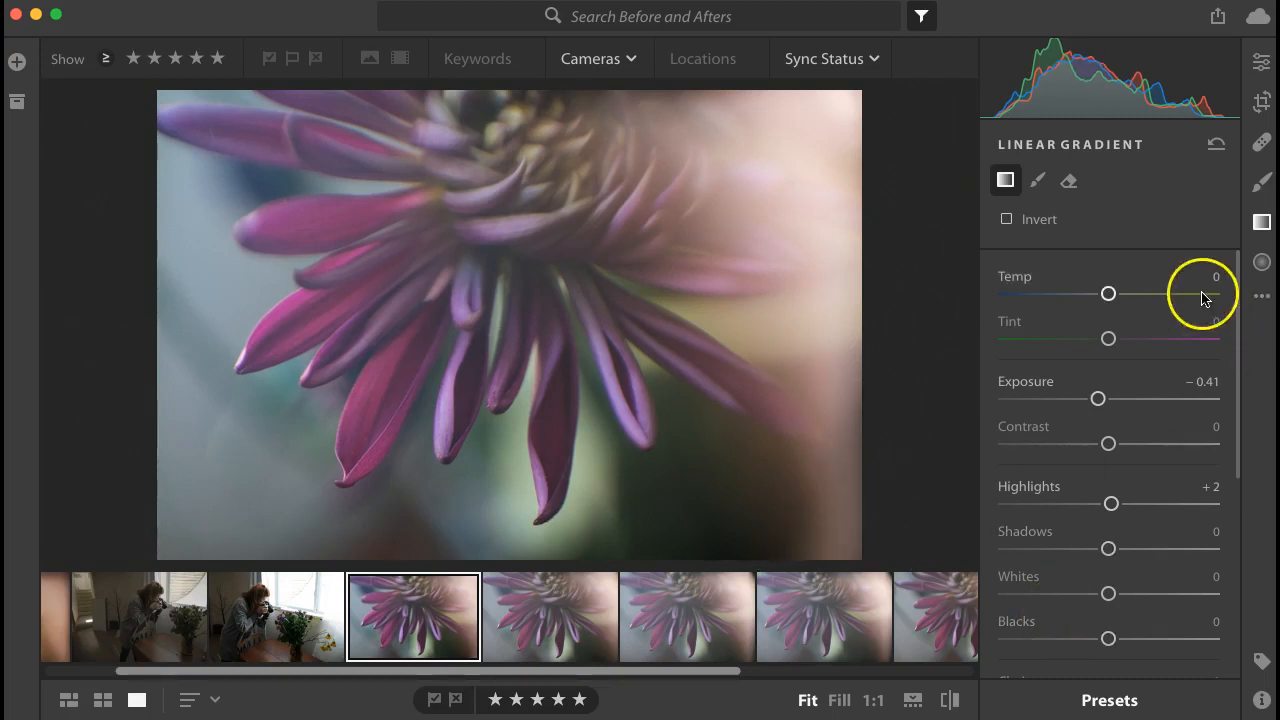
Finish the linear gradient, look over the crop settings and close them without cropping the photo
{"action": "left_click", "coordinate": [1262, 222]}
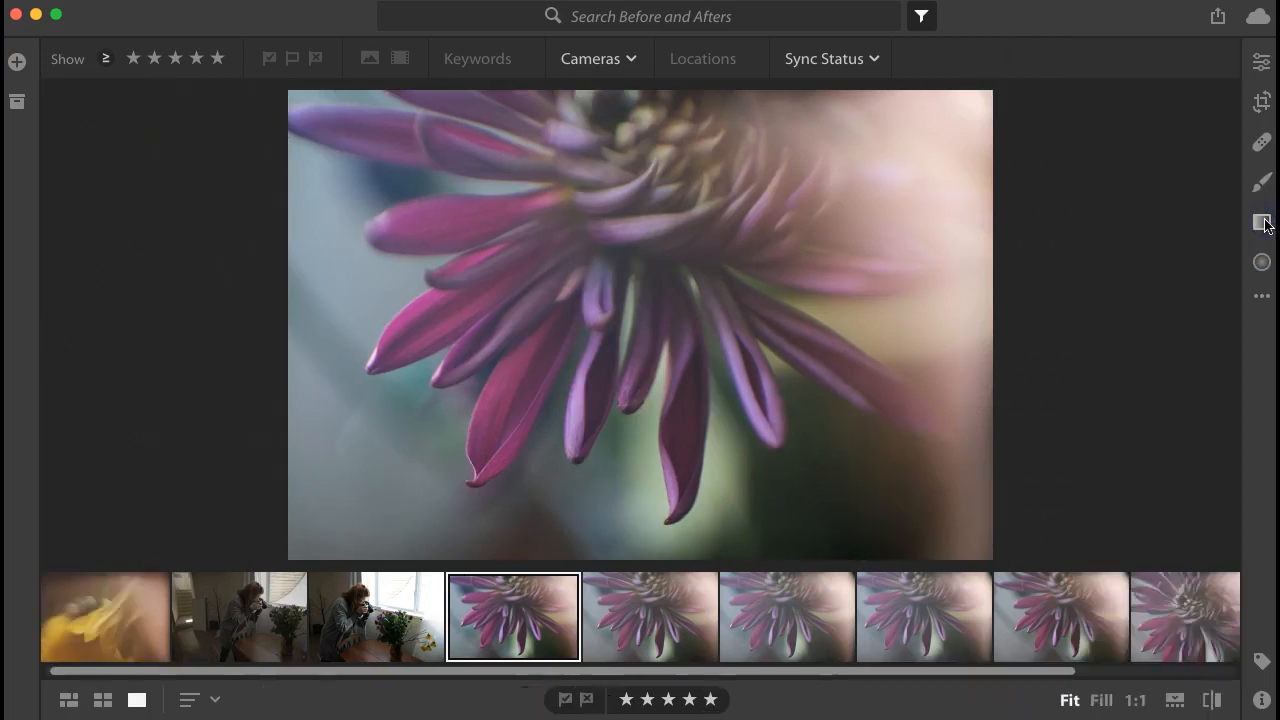
{"action": "left_click", "coordinate": [1262, 102]}
{"action": "left_click", "coordinate": [1203, 224]}
{"action": "left_click", "coordinate": [1262, 102]}
Open the photo's Color adjustments and check the Vibrance and Saturation settings
{"action": "left_click", "coordinate": [1262, 62]}
{"action": "left_click", "coordinate": [1215, 236]}
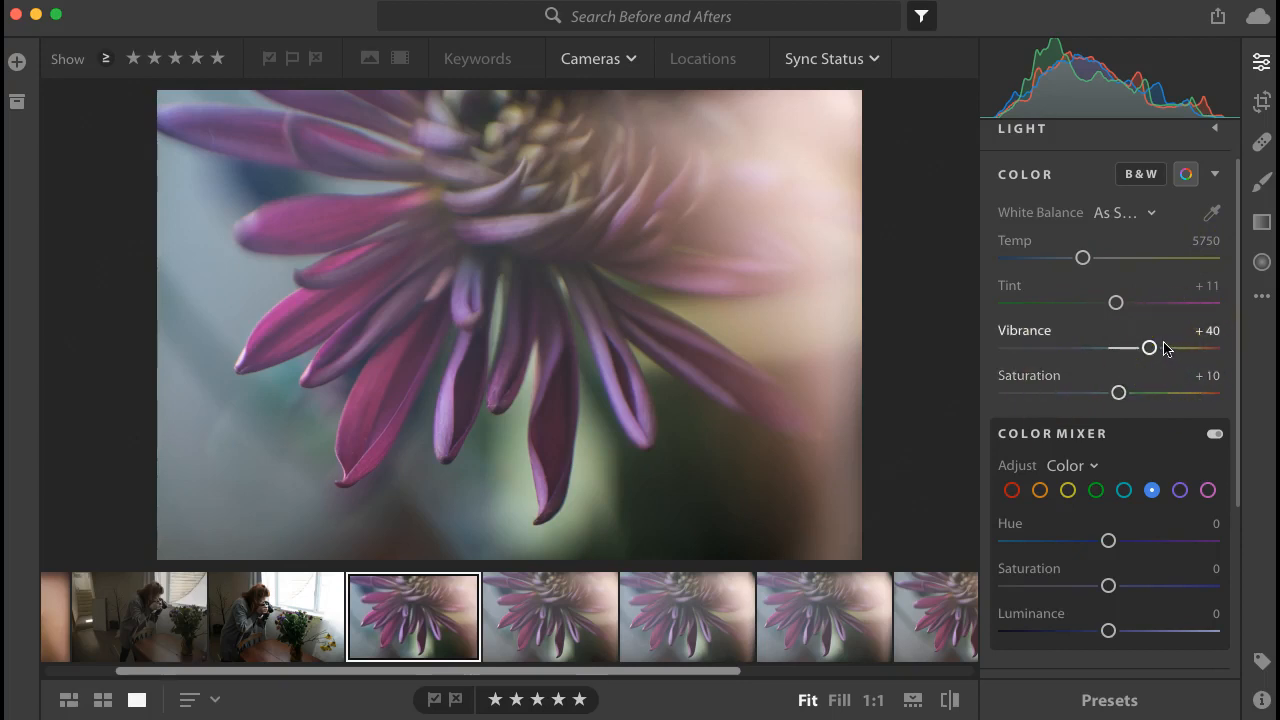
{"action": "left_click", "coordinate": [1120, 390]}
{"action": "left_click", "coordinate": [1149, 349]}
{"action": "left_click", "coordinate": [1214, 284]}
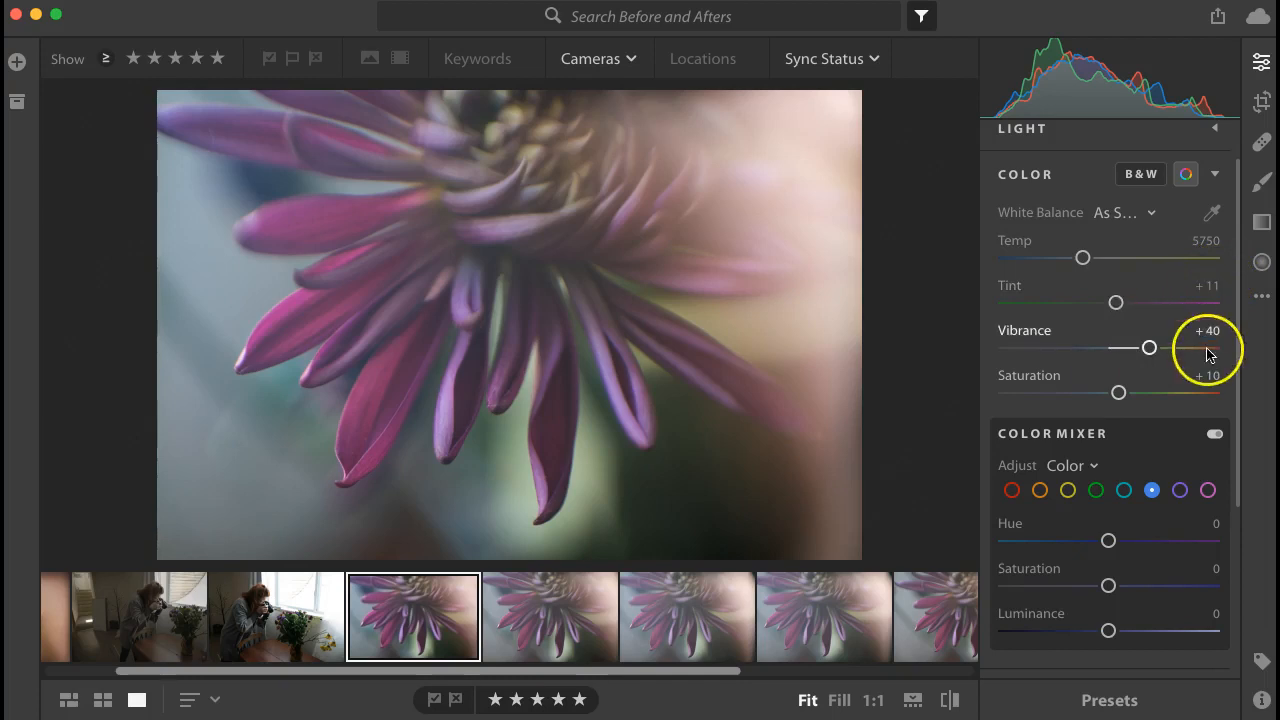
Raise the magenta Saturation in the Color Mixer to +21
{"action": "scroll", "coordinate": [1186, 591], "scroll_direction": "down", "scroll_amount": 1}
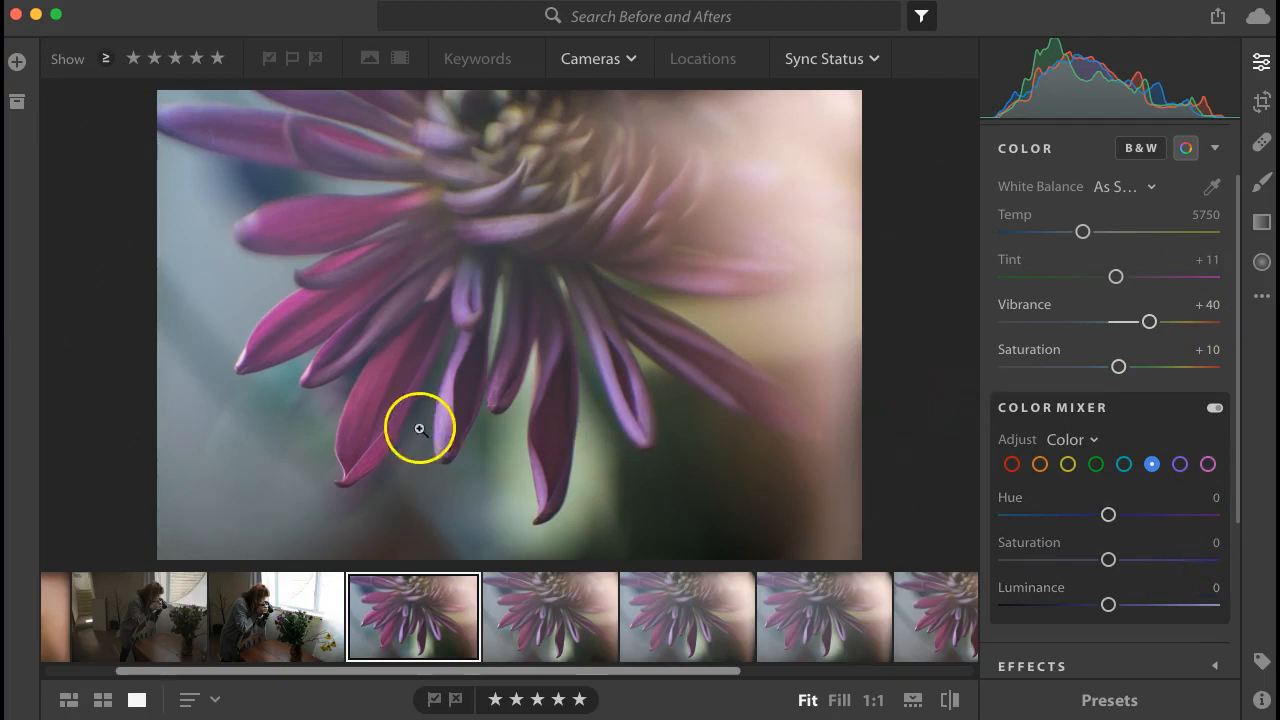
{"action": "left_click", "coordinate": [1208, 465]}
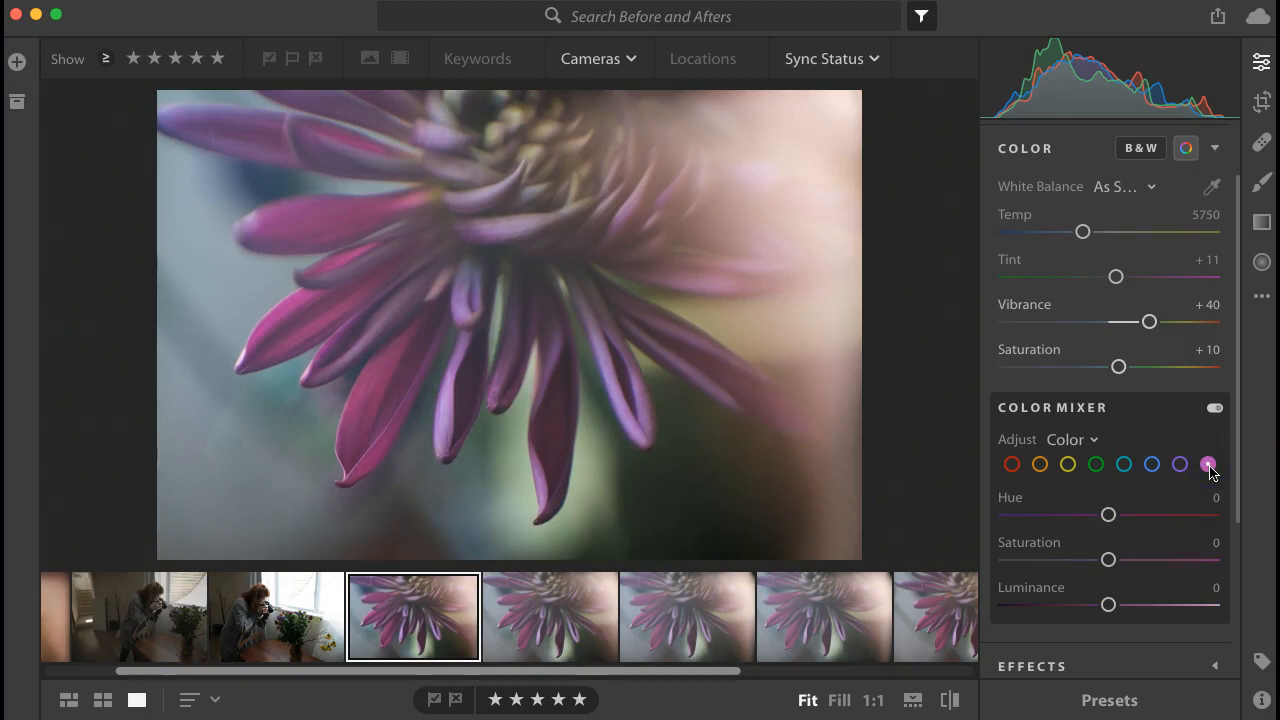
{"action": "left_click_drag", "start_coordinate": [1108, 559], "coordinate": [1152, 562]}
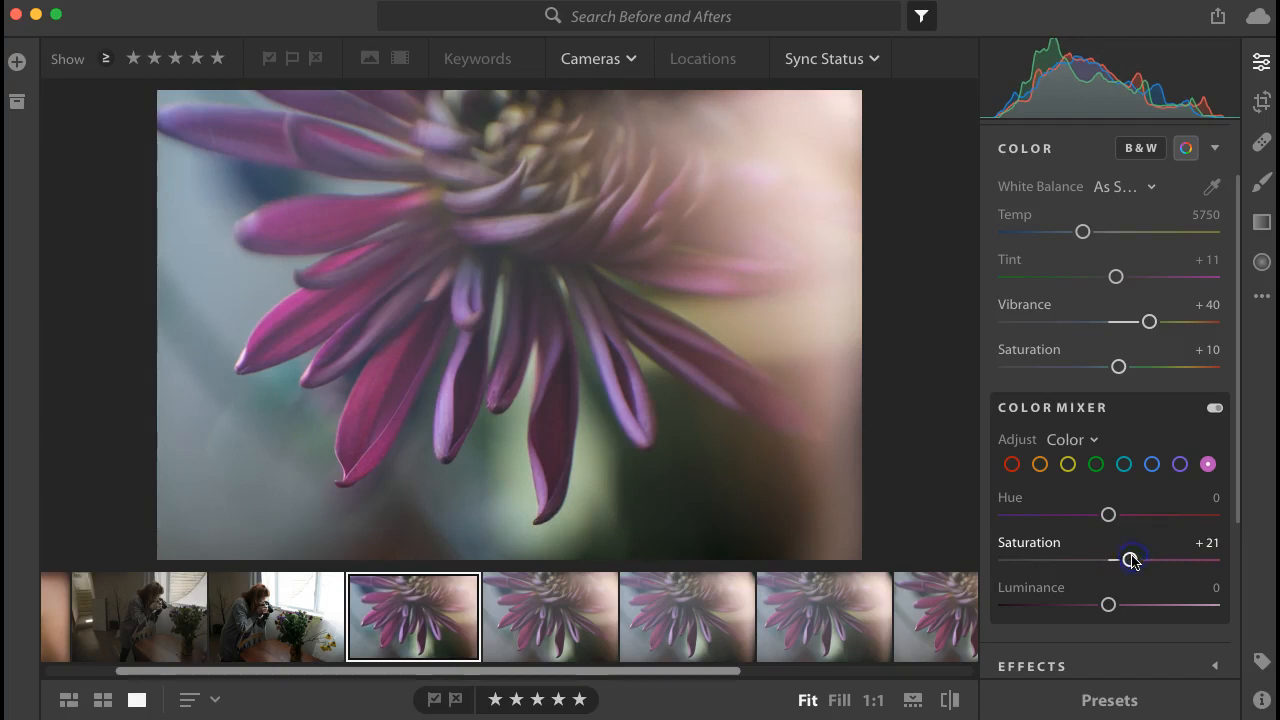
Set the purple Saturation in the Color Mixer to +10
{"action": "left_click", "coordinate": [1180, 464]}
{"action": "left_click", "coordinate": [1110, 562]}
{"action": "mouse_move", "coordinate": [1112, 566]}
{"action": "left_mouse_down"}
{"action": "mouse_move", "coordinate": [1150, 566]}
{"action": "mouse_move", "coordinate": [1124, 566]}
{"action": "left_mouse_up"}
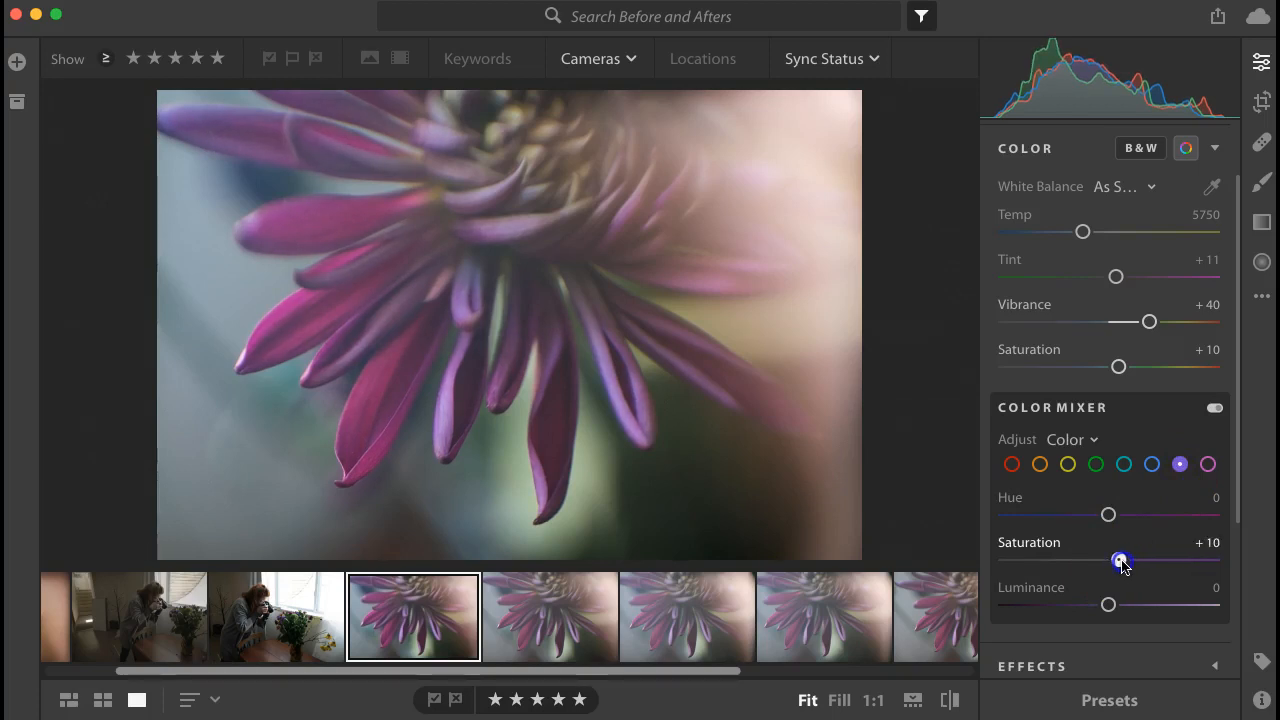
Set the magenta Saturation in the Color Mixer to +17 and close the edit adjustments
{"action": "left_click", "coordinate": [1207, 462]}
{"action": "left_click_drag", "start_coordinate": [1108, 566], "coordinate": [1131, 566]}
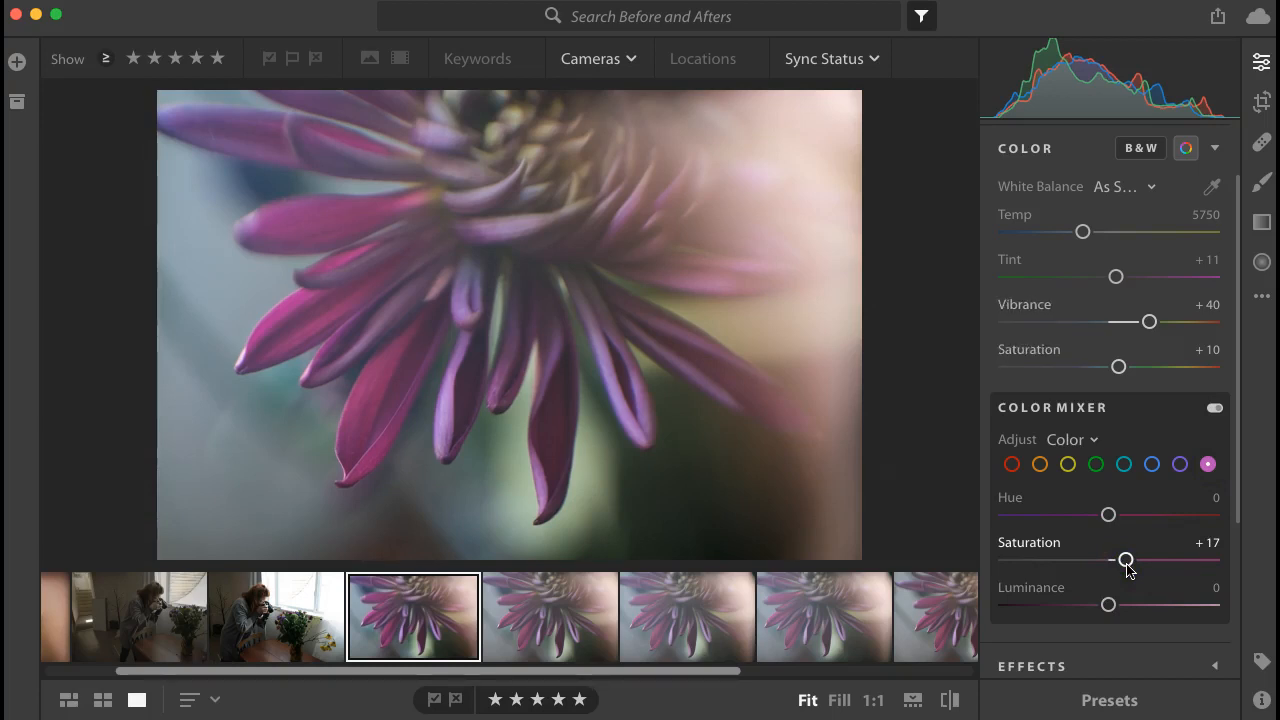
{"action": "left_click", "coordinate": [1262, 62]}
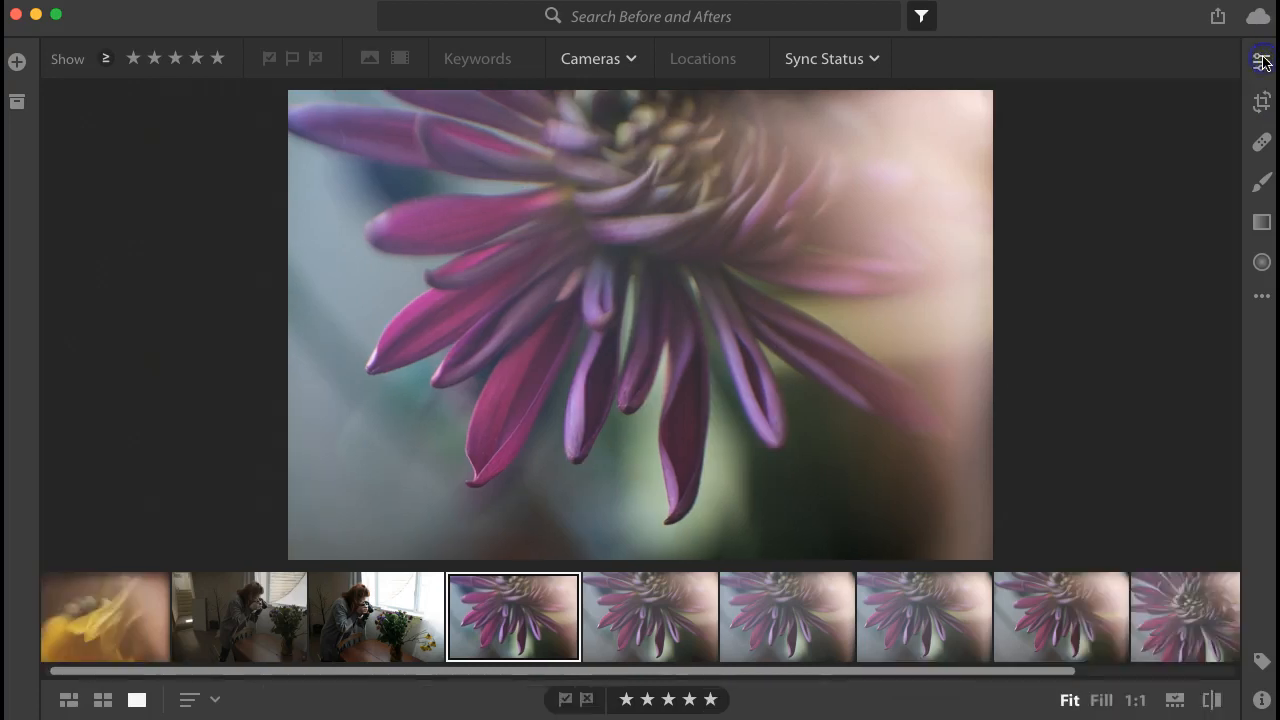